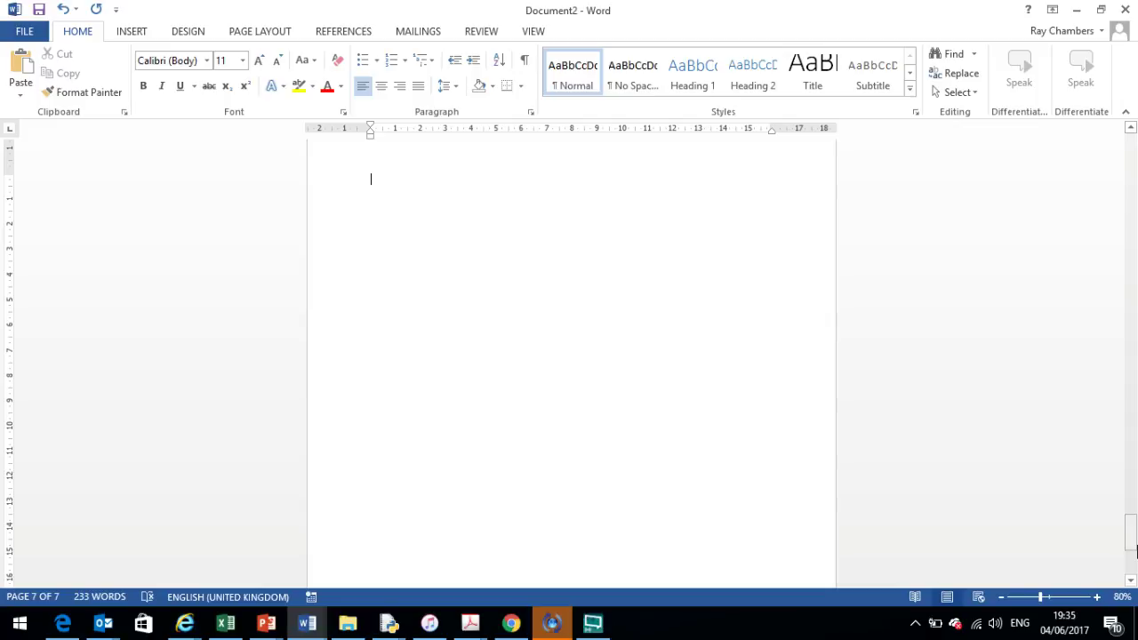
Write "Networks are used so that we can share and communicate information better." and add the line "Private networks" beneath it
type("Networks are used so that we can share ")
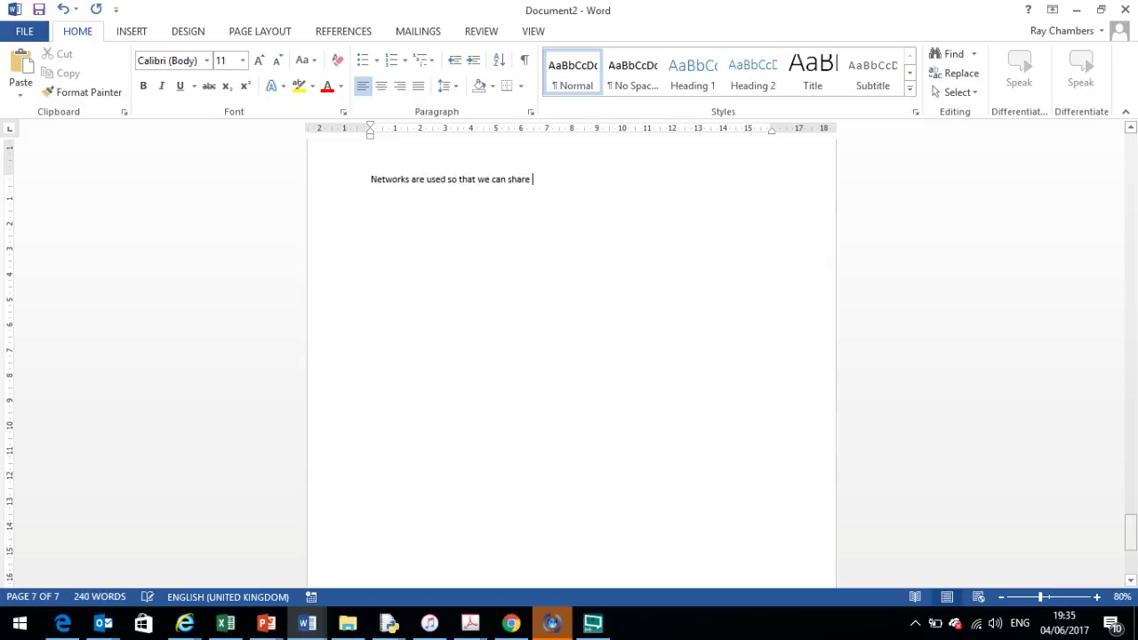
type("and communicatite informatio")
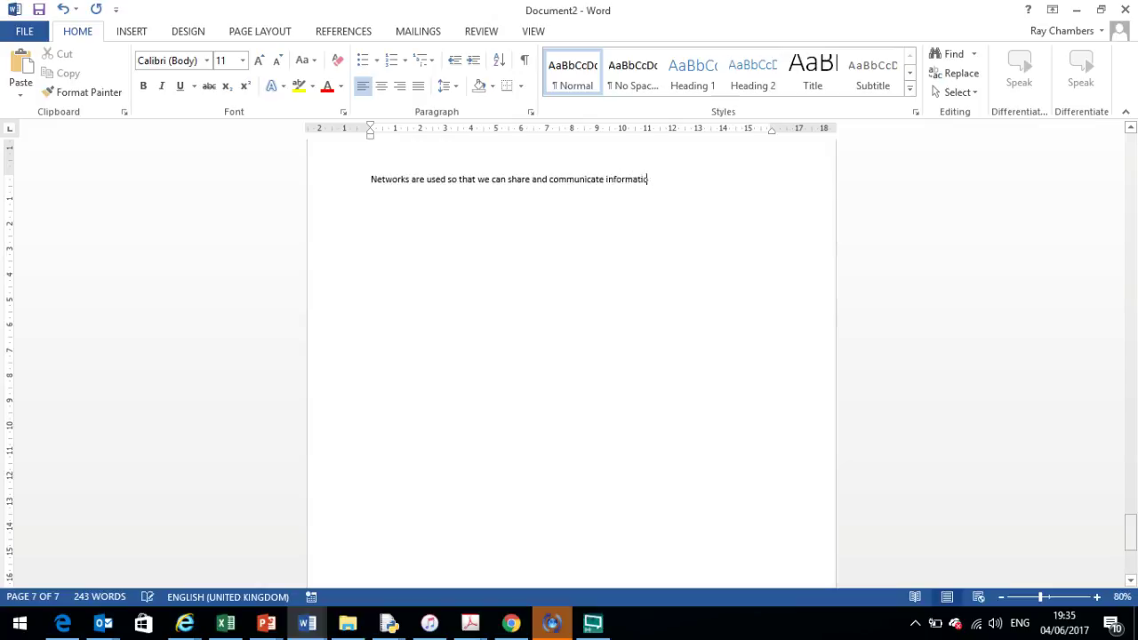
type("n better. ")
type("Private networks")
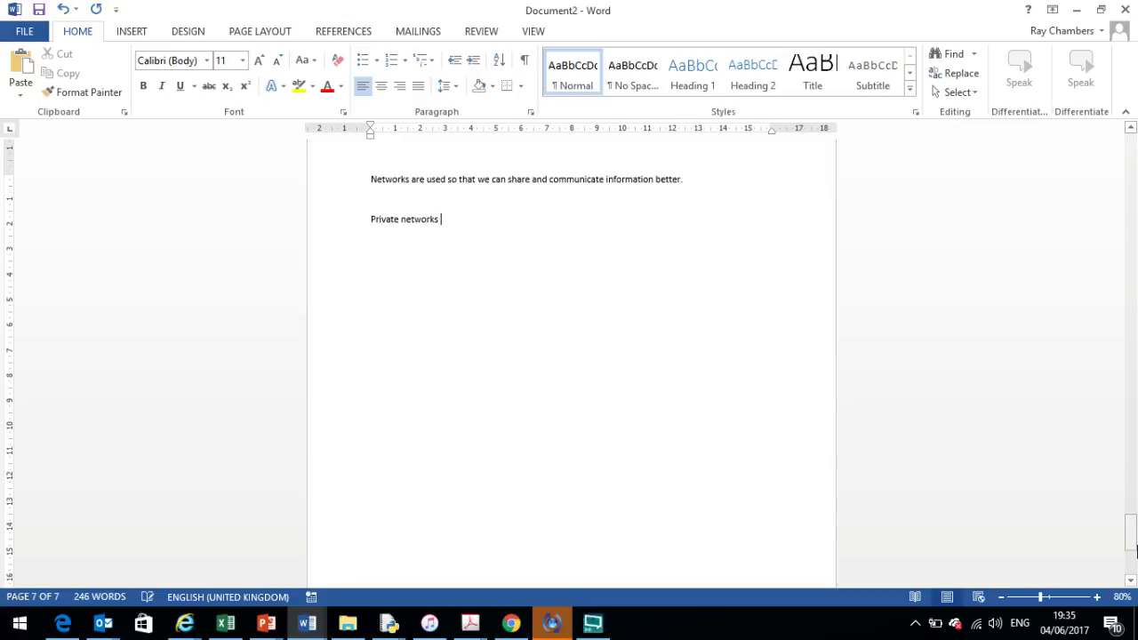
key("Return")
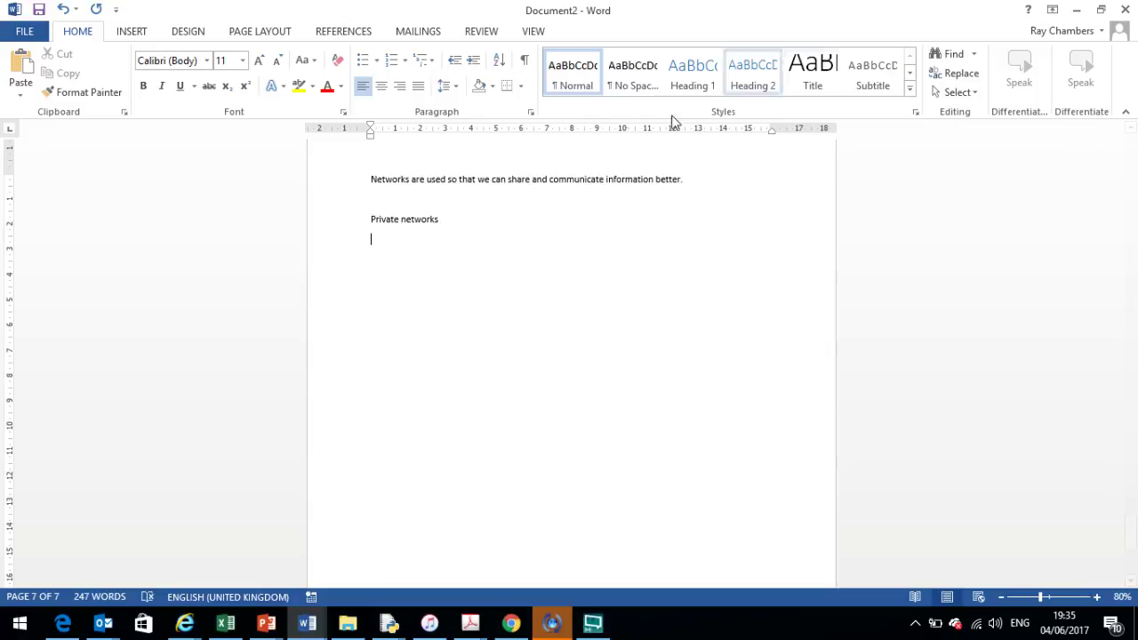
Start a bulleted list under "Private networks" with "Control over security" and "Complete control over what access"
left_click(363, 59)
type("co")
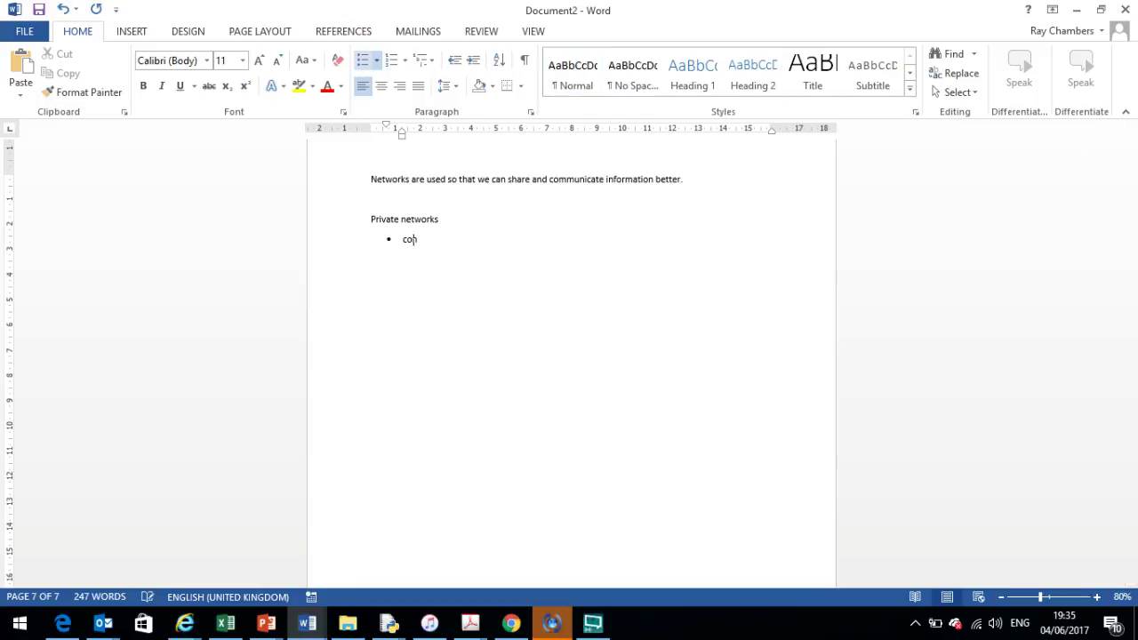
type("ntrol over security")
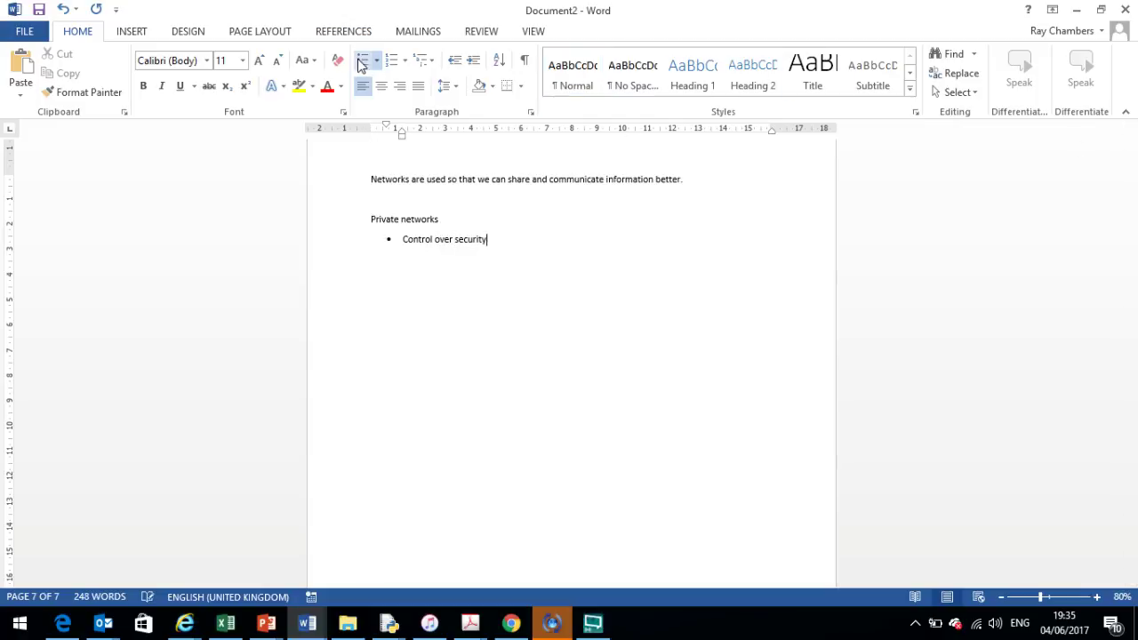
key("Return")
type("Complete con")
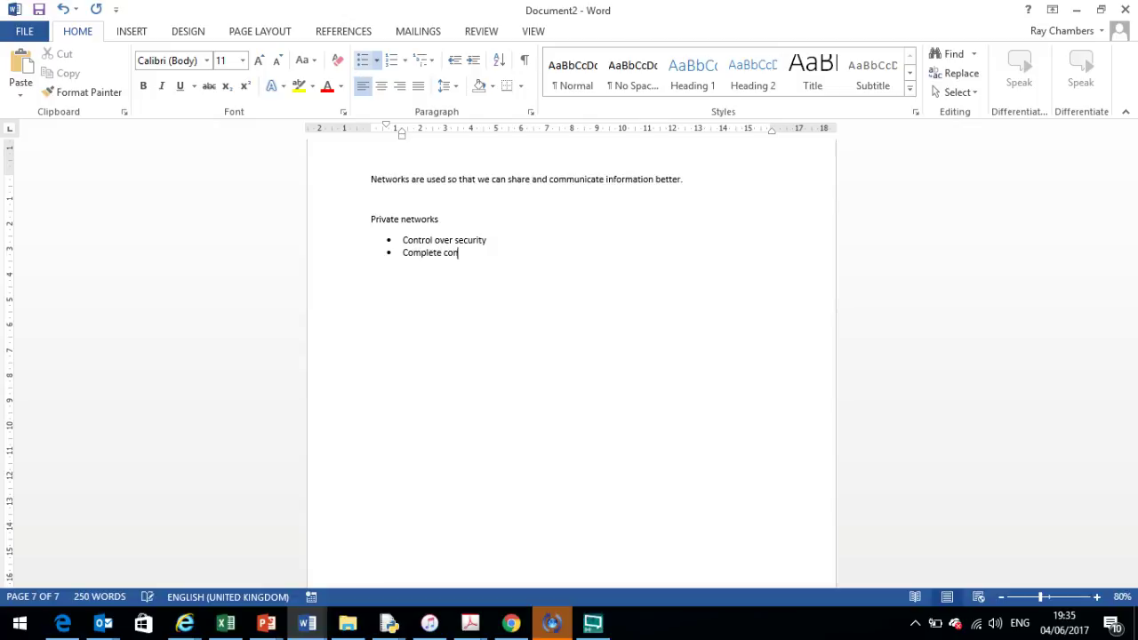
type("trol over what access")
Add the bullets "Control over the software" and "Control what is available to people" to the private networks list
key("Return")
type("control of")
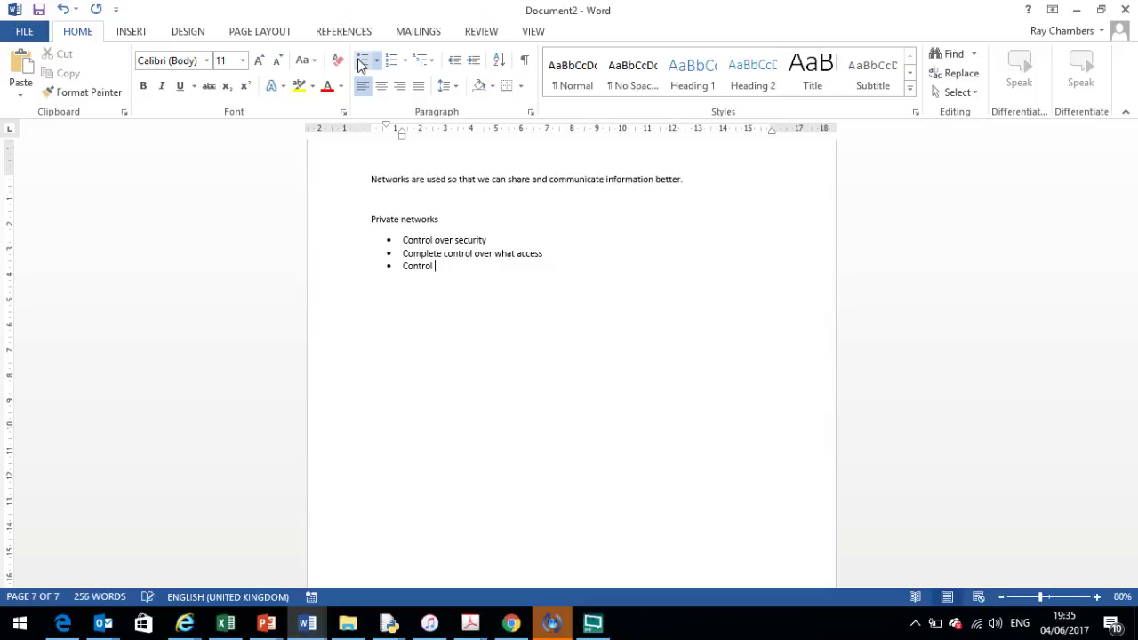
key("BackSpace")
key("BackSpace")
type("over the software")
key("Return")
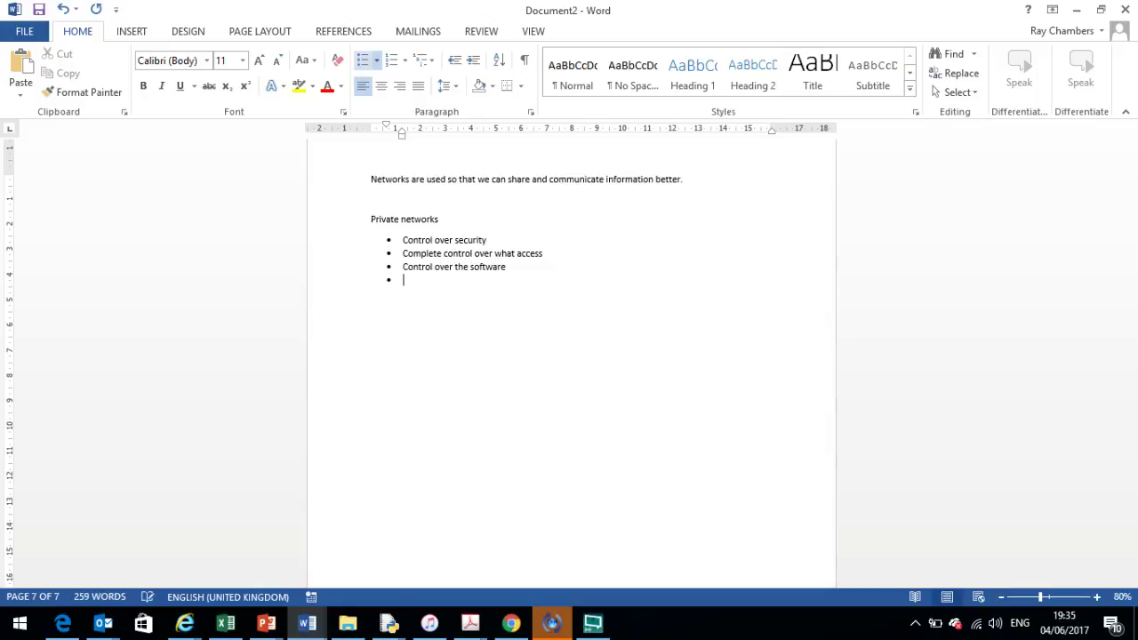
type("control what is available")
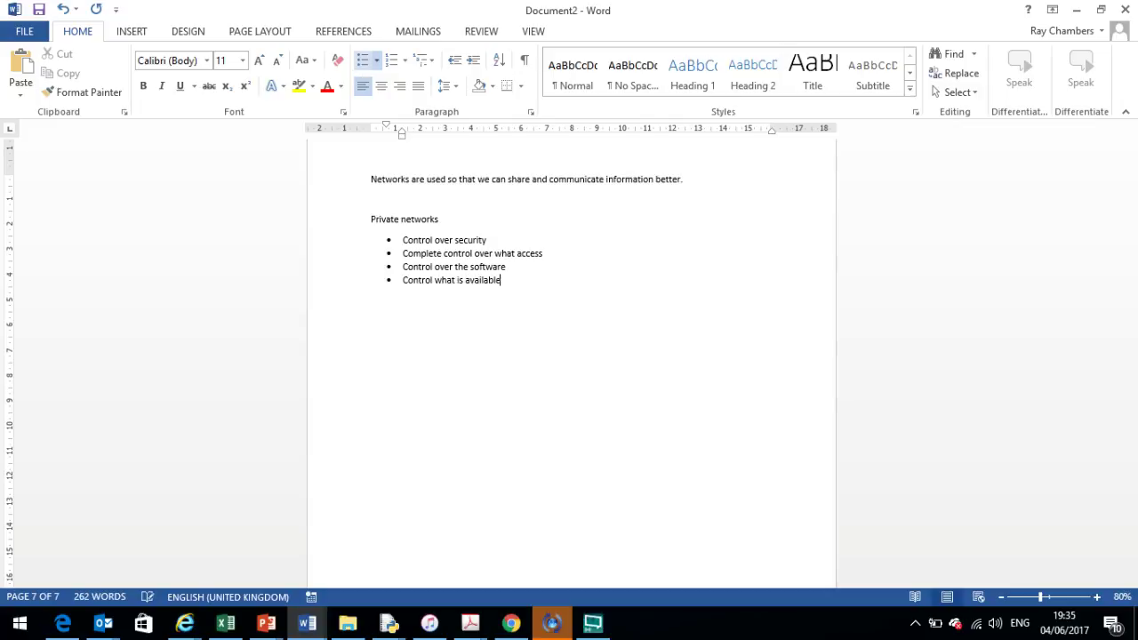
type(" to people")
key("Return")
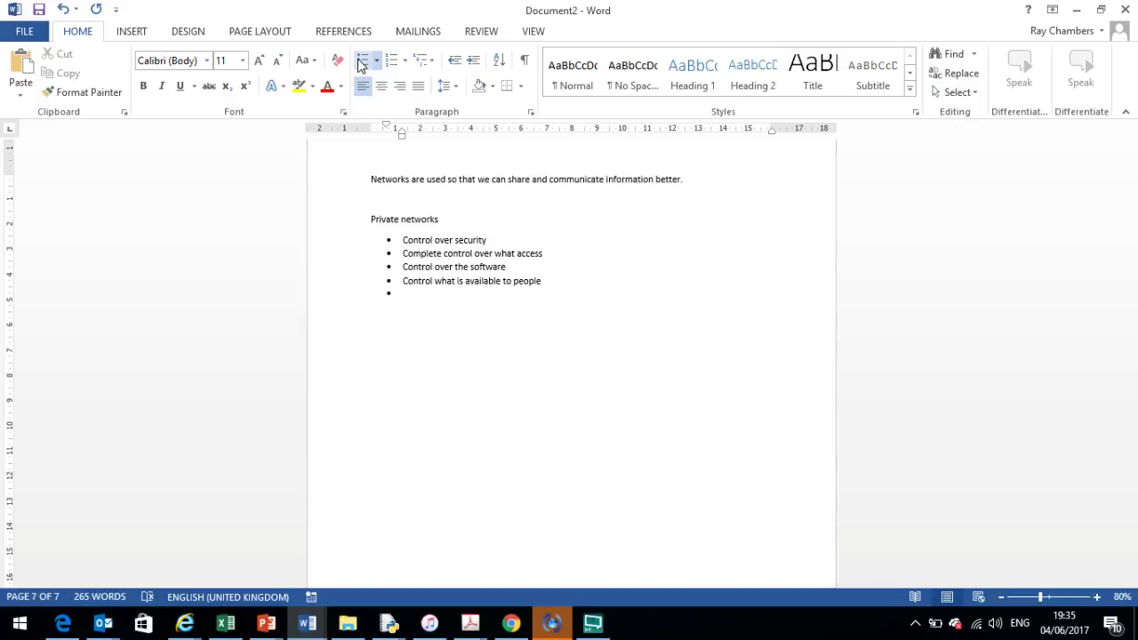
End the bulleted list and add the lines "TOPOLOGY" and "BUS" after a blank line
left_click(361, 66)
key("Return")
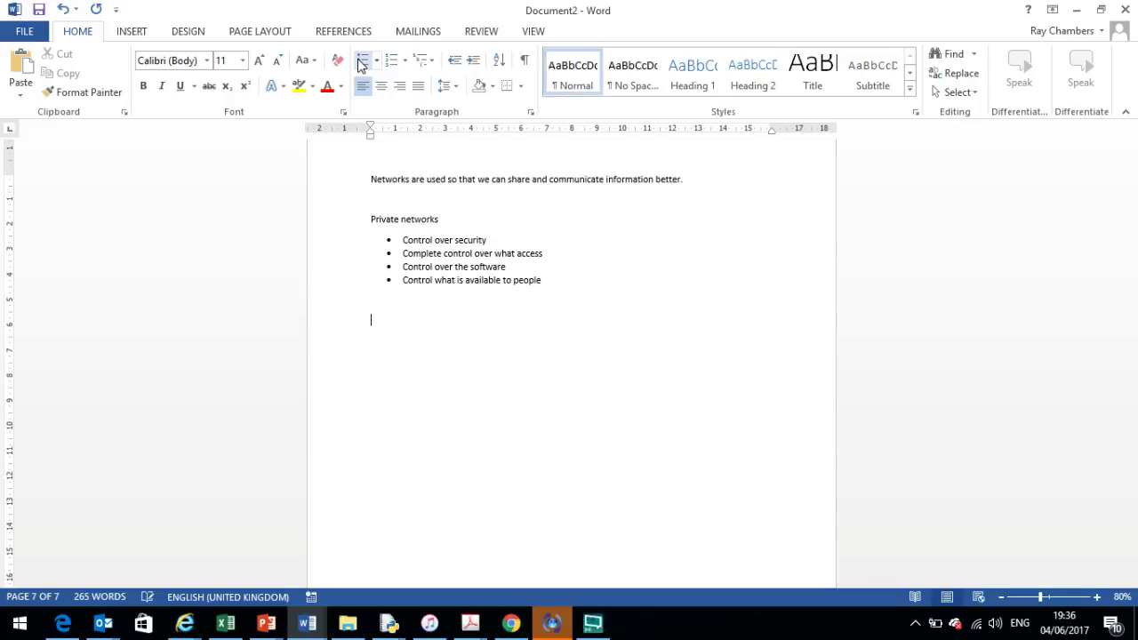
type("TOPOLOGY")
key("Return")
type("BUS")
key("Return")
Create a bulleted list under BUS with "Backbone", "Copper wire" and "Backbone breaks... whole network fails."
left_click(358, 62)
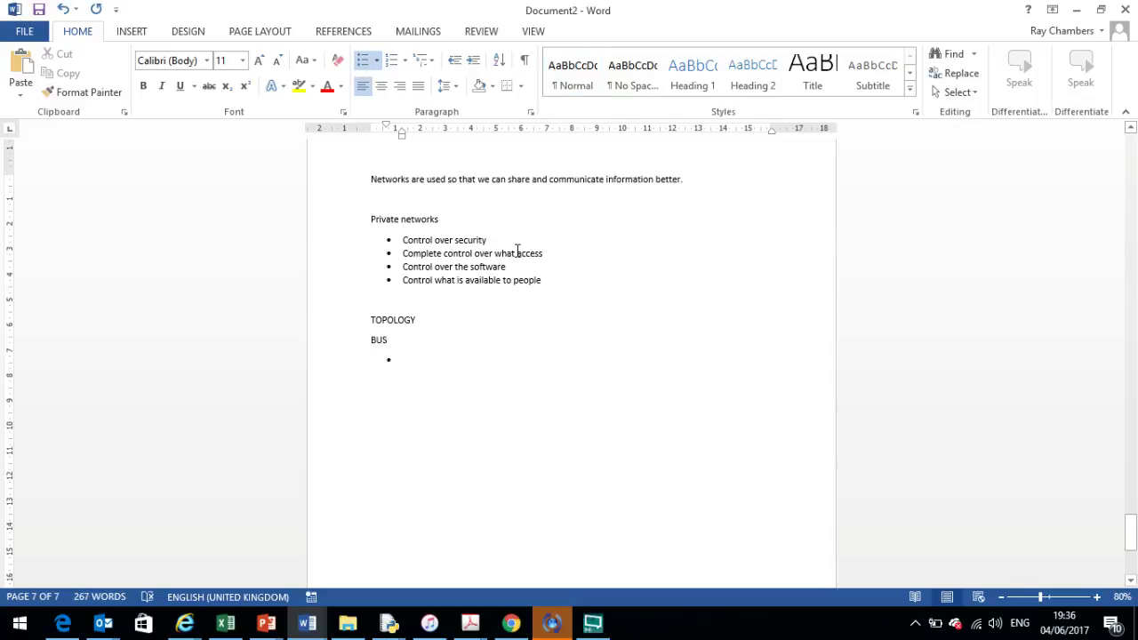
type("Backbone")
key("Return")
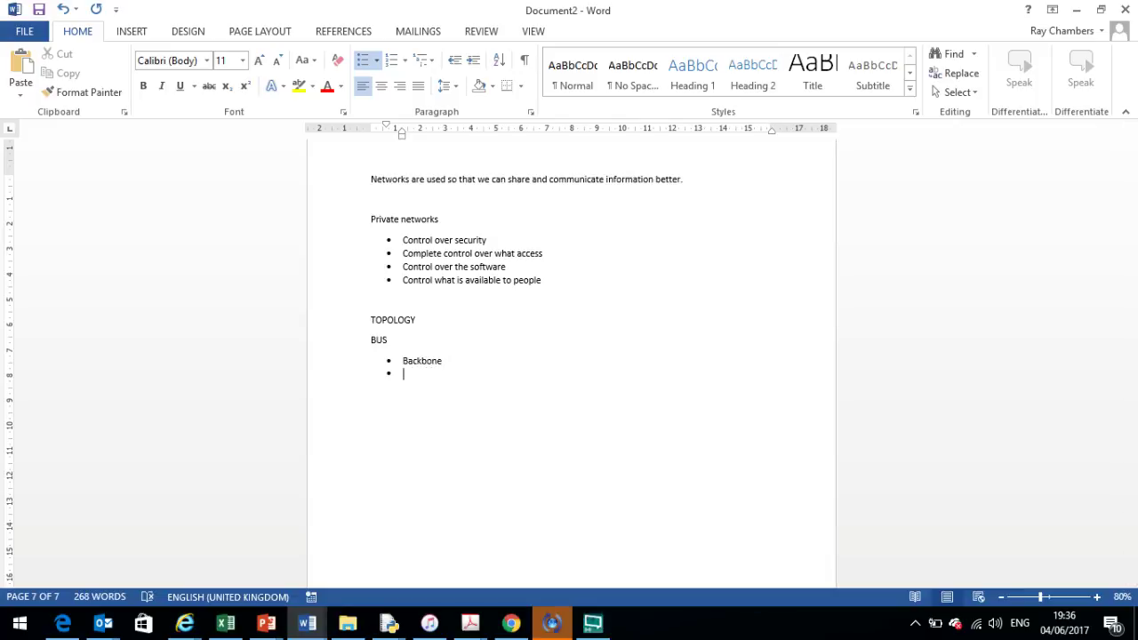
type("copper wire")
key("Return")
type("b")
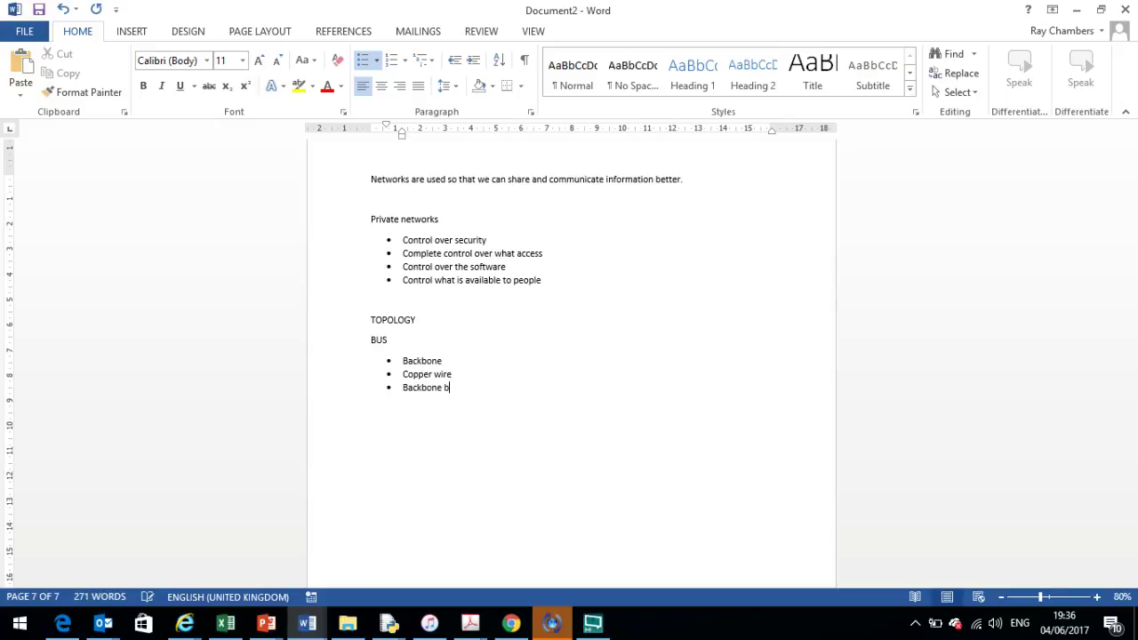
type("ackbone breaks..")
type(" whole network fails.")
key("Return")
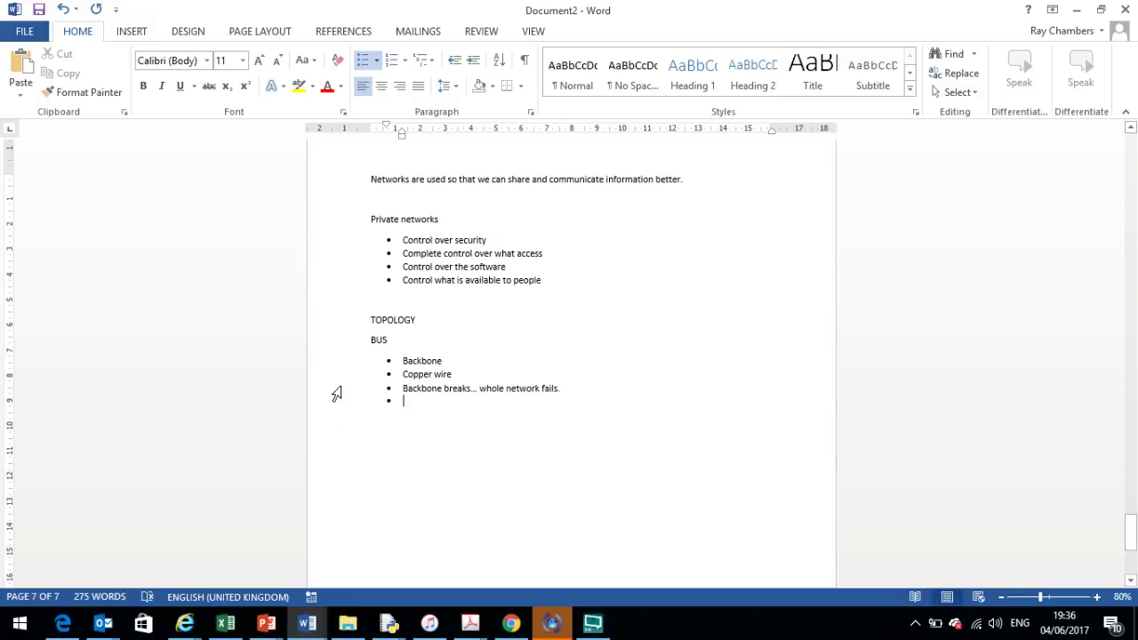
Draw a horizontal straight line about 9.14 cm long below the BUS bullets as the network backbone
left_click(122, 34)
left_click(236, 86)
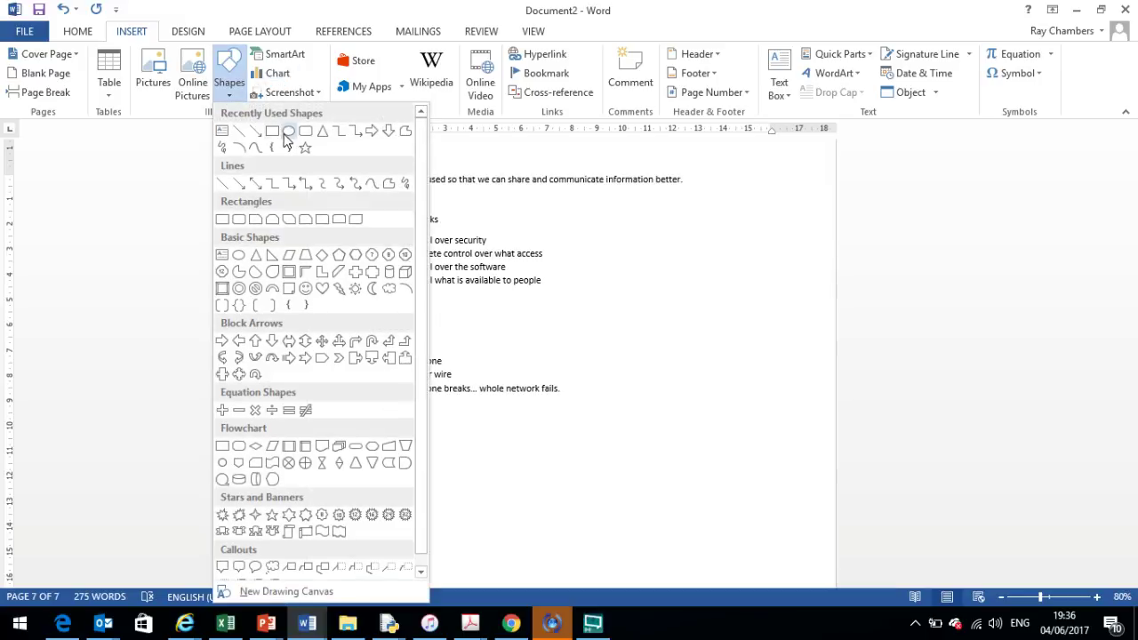
left_click(238, 134)
mouse_move(413, 489)
left_mouse_down()
mouse_move(719, 521)
mouse_move(646, 465)
mouse_move(648, 503)
left_mouse_up()
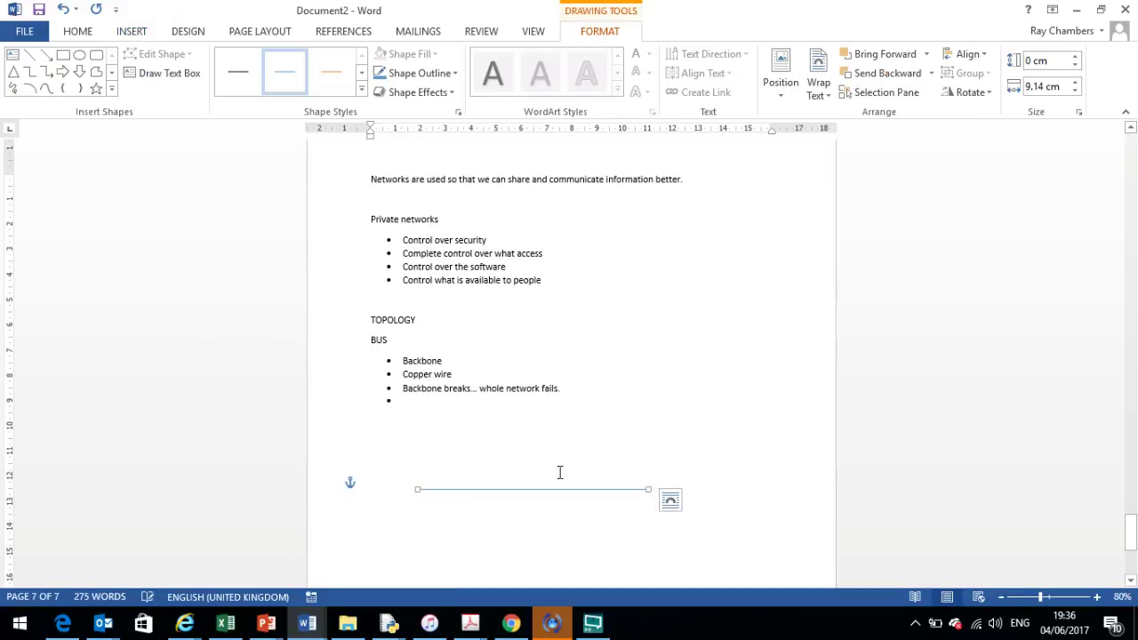
Draw a short vertical line rising from the left end of the horizontal backbone line
left_click(151, 32)
left_click(228, 76)
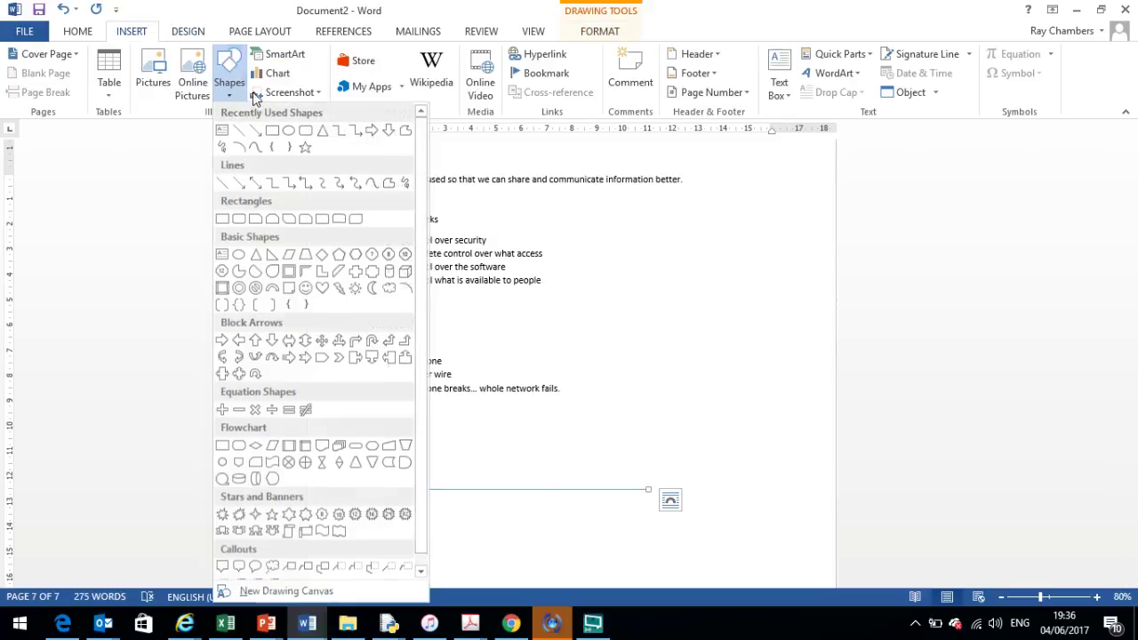
left_click(244, 132)
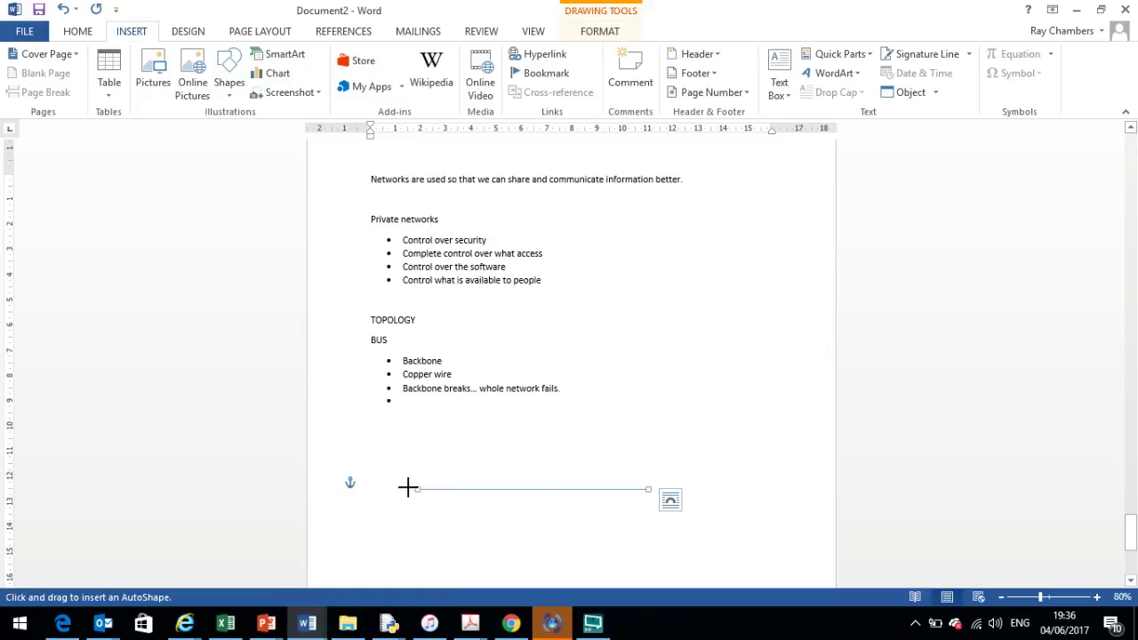
left_click_drag(421, 487, 422, 458)
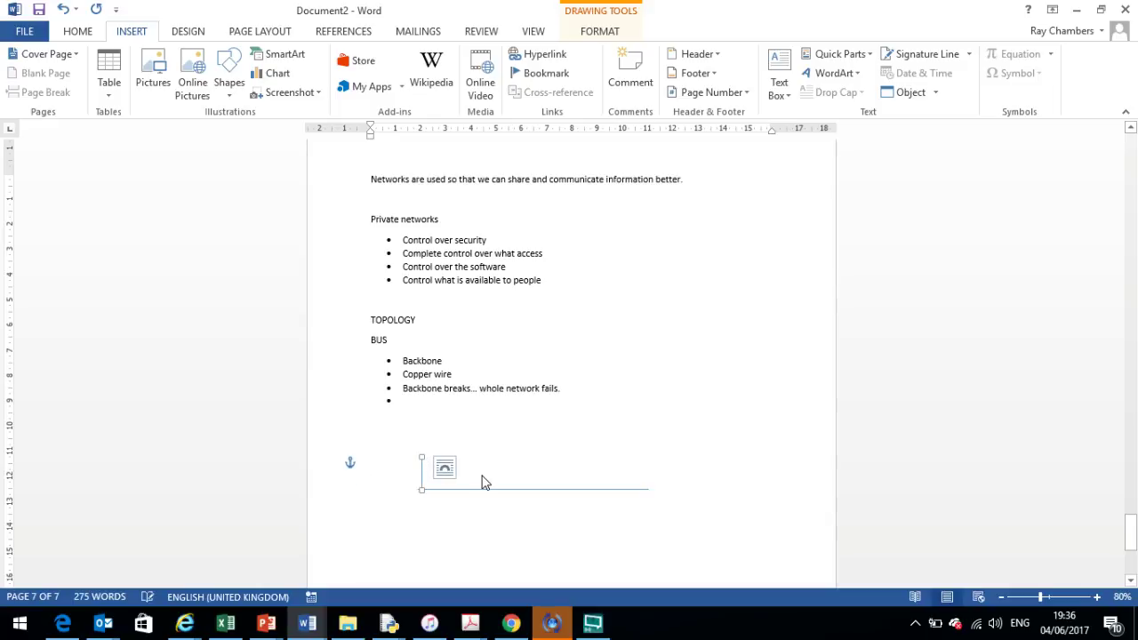
Duplicate the short vertical line and place two copies about one third and two thirds along the backbone line
left_click(541, 525)
left_click(371, 489)
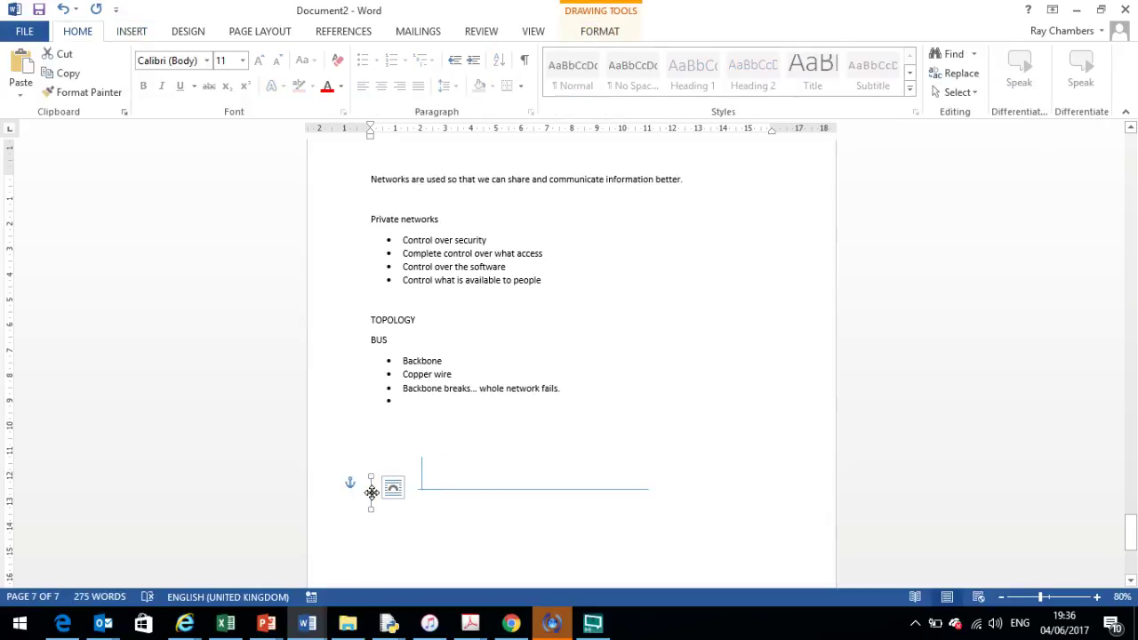
left_click_drag(371, 492, 559, 483)
left_click(558, 483)
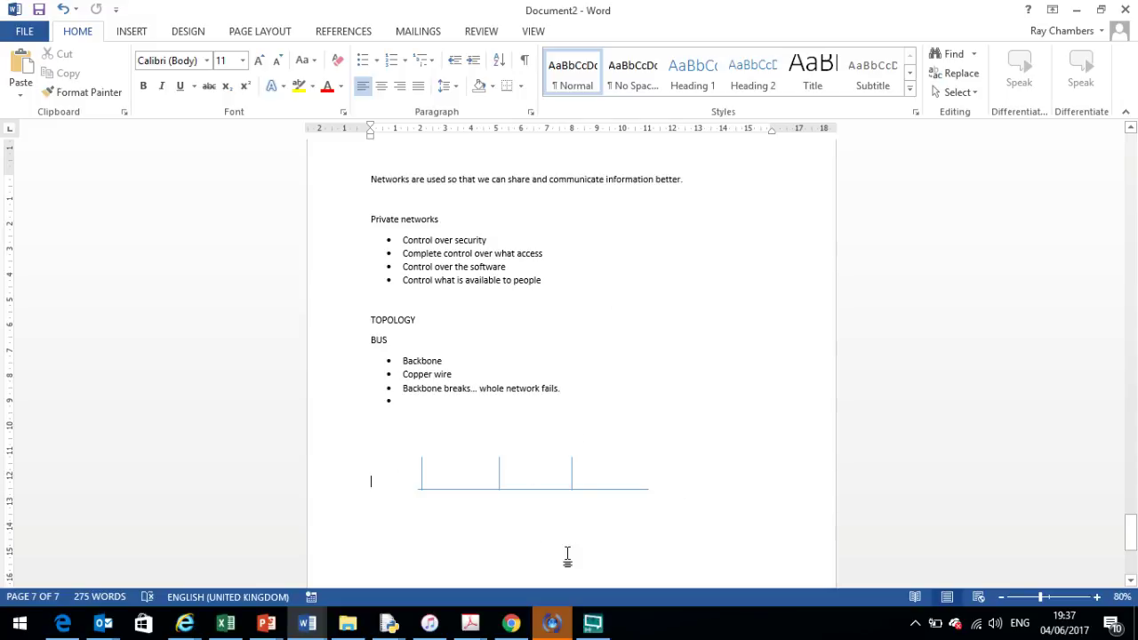
Fill the empty last BUS bullet with "More computers... more traffic (slows down the network)"
left_click(412, 399)
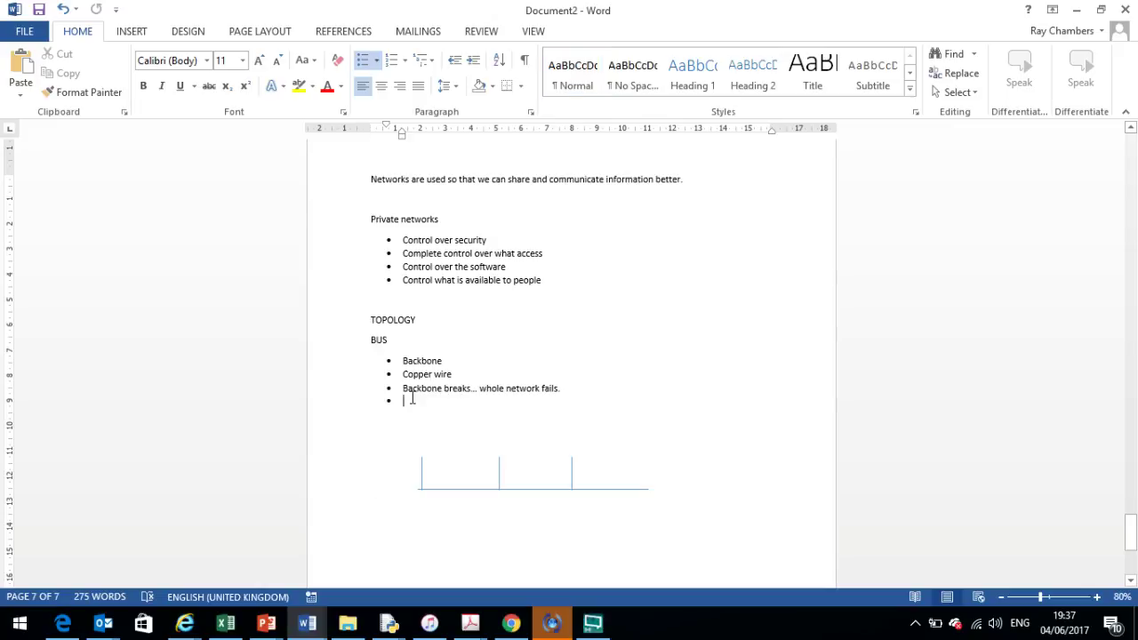
type("More computers... more ")
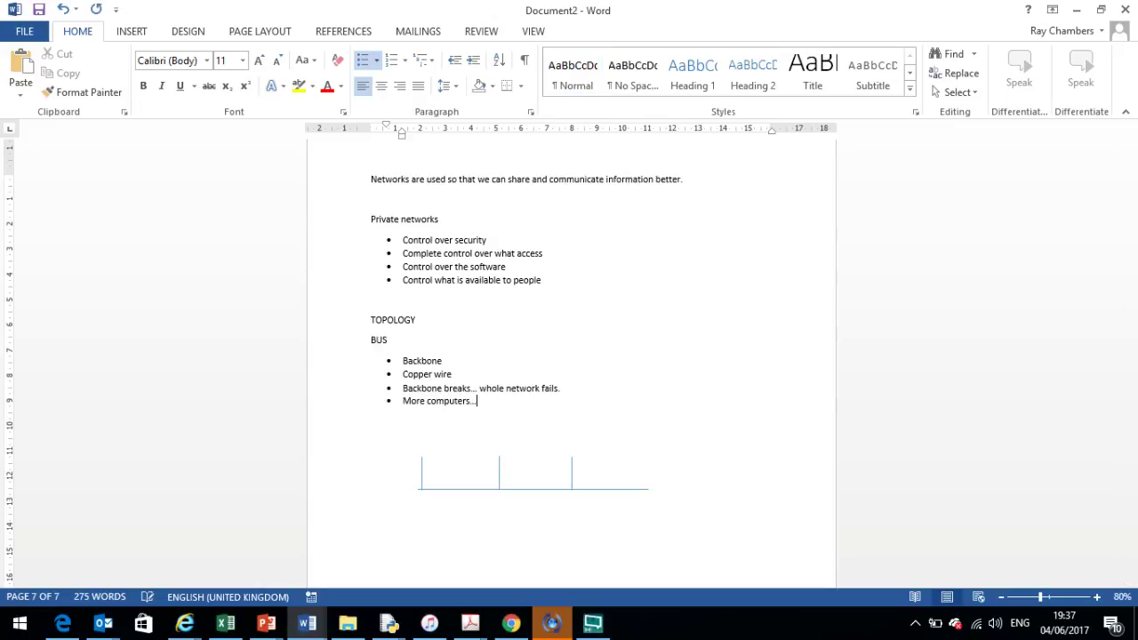
type("traffic (slows down the network")
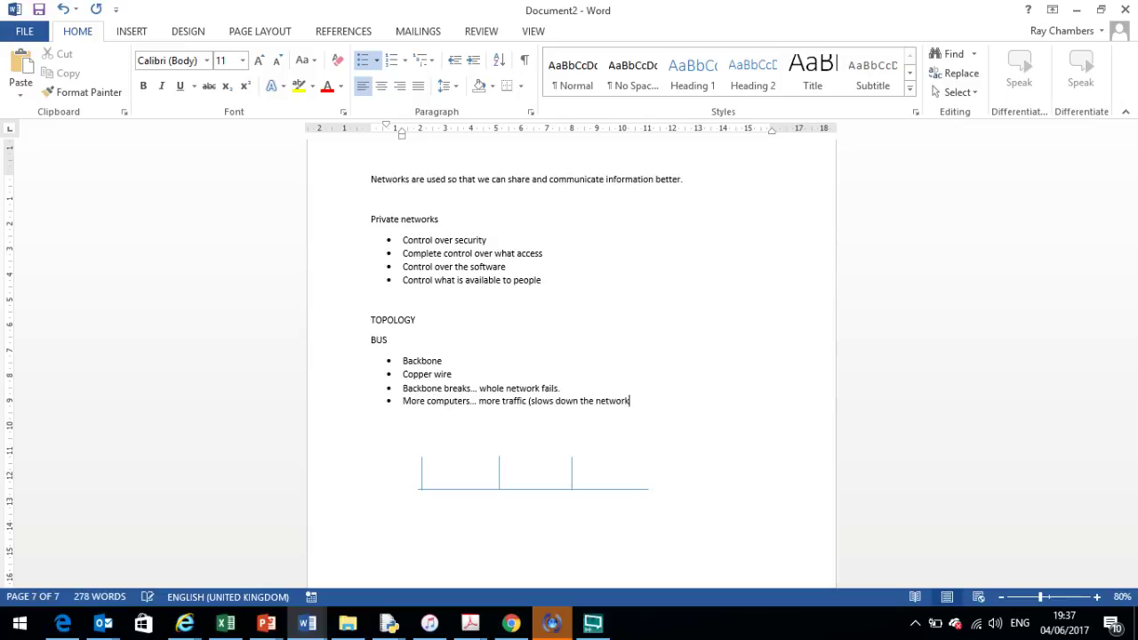
type(")")
End the BUS bullet list and add the line "STAR" after a blank line
key("Return")
key("Return")
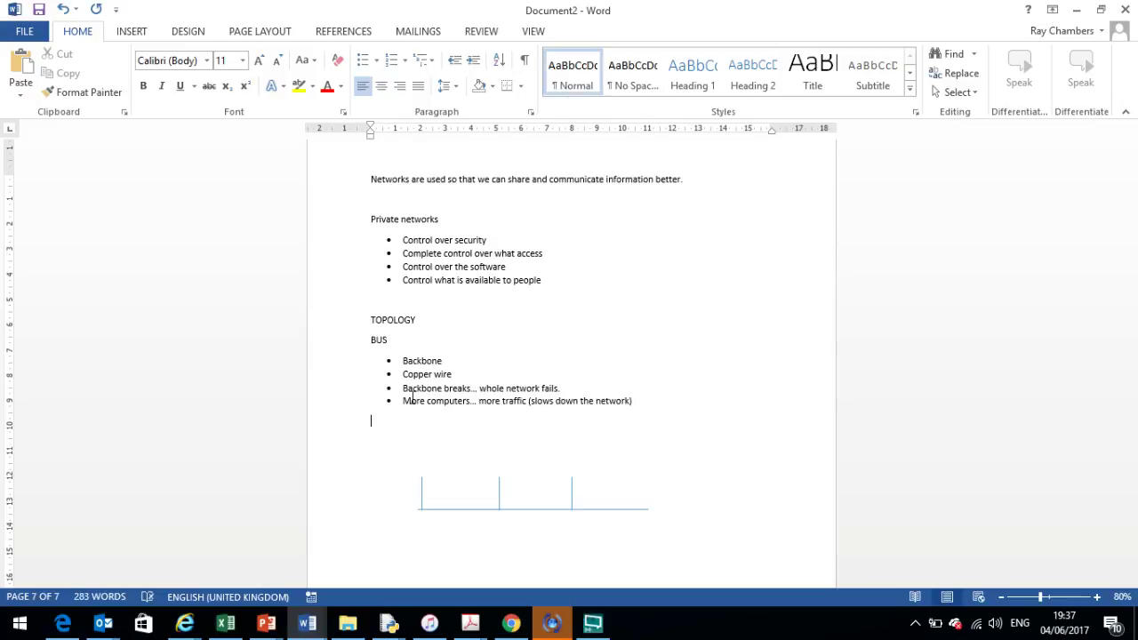
key("Return")
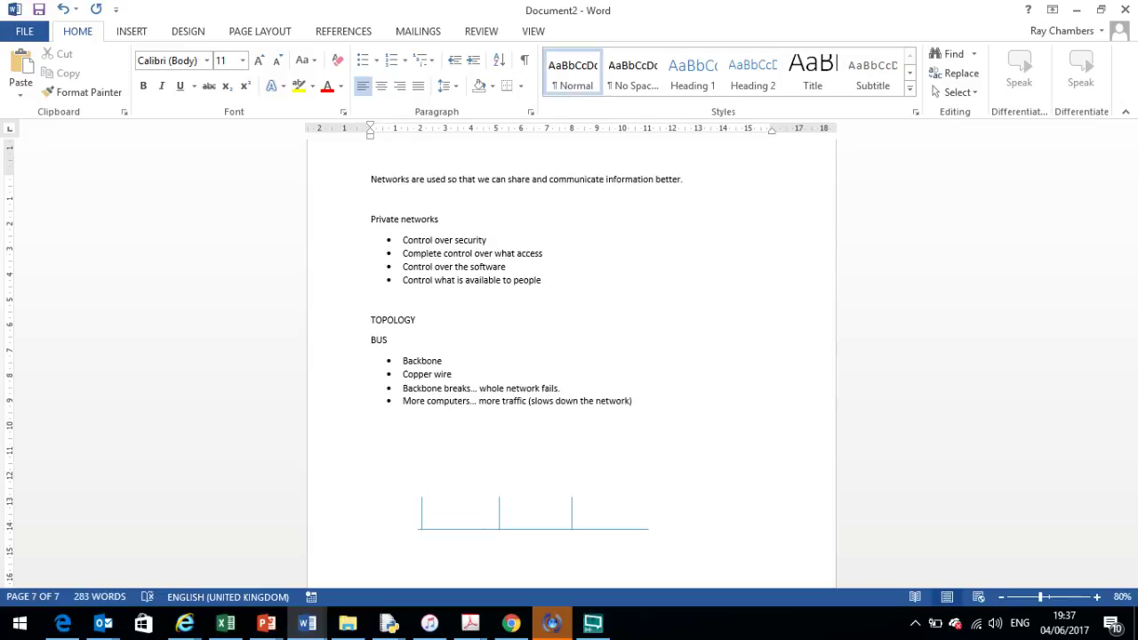
type("STAR")
key("Return")
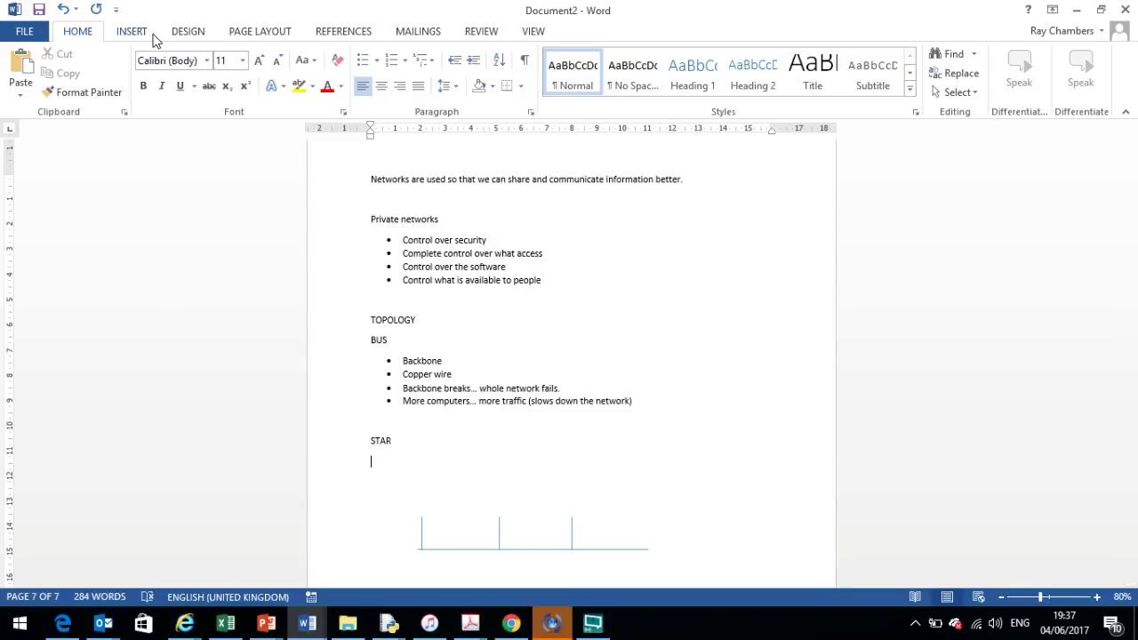
Add bullets under STAR: "Hubs switches as linking devices", "Allows us to connect multiple servers." and "It's common to be used in most networks."
left_click(361, 63)
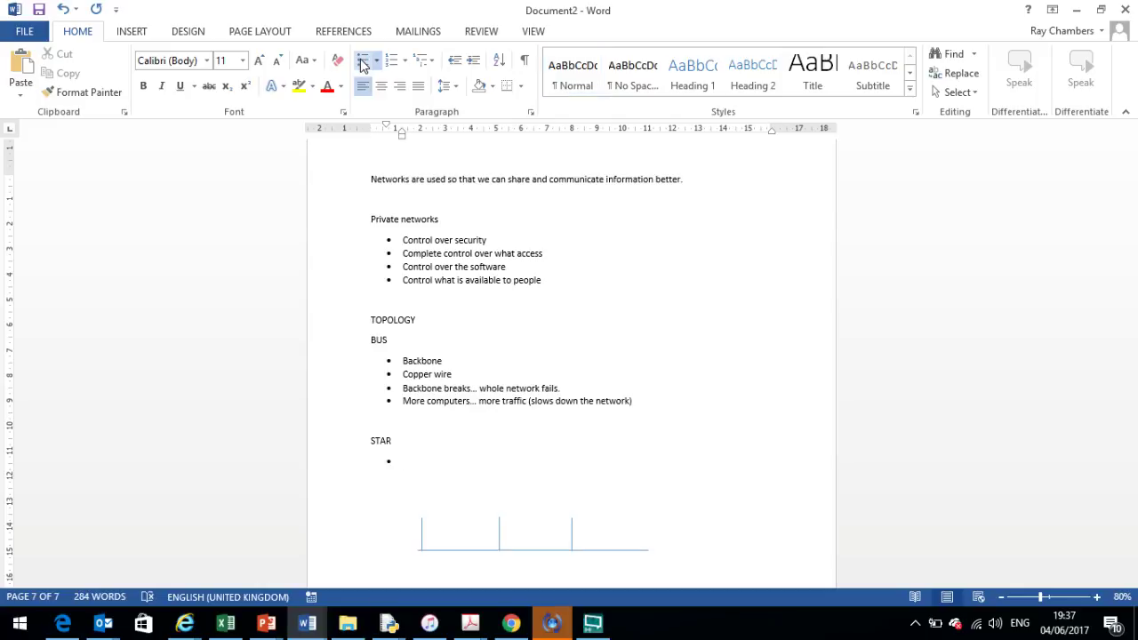
type("hubs")
type(" switches as lin")
type("king devices")
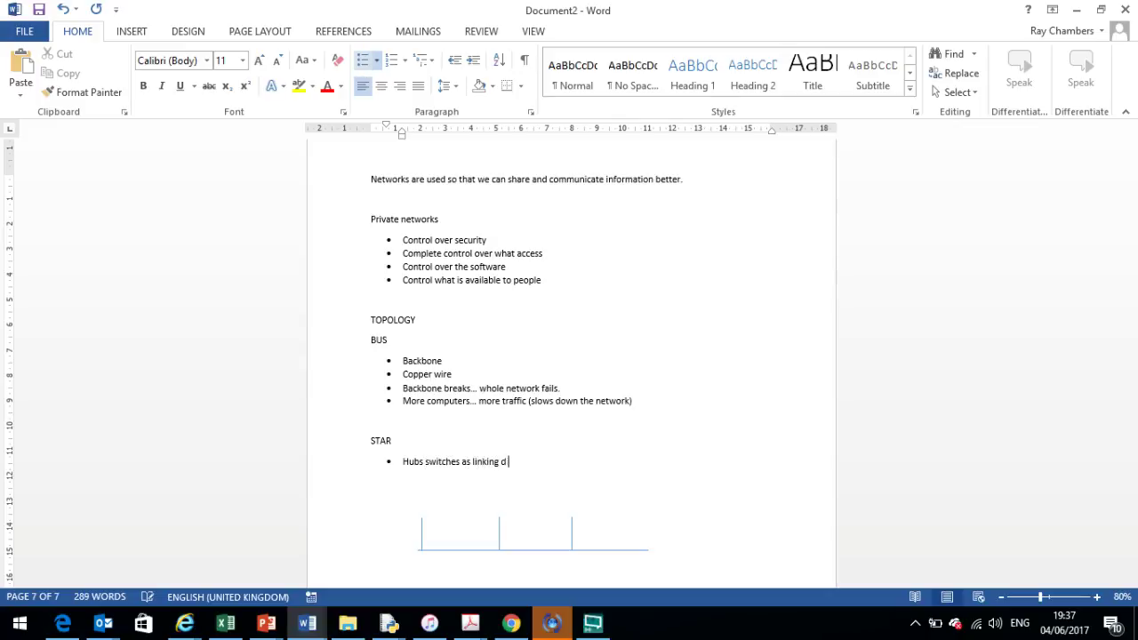
key("Return")
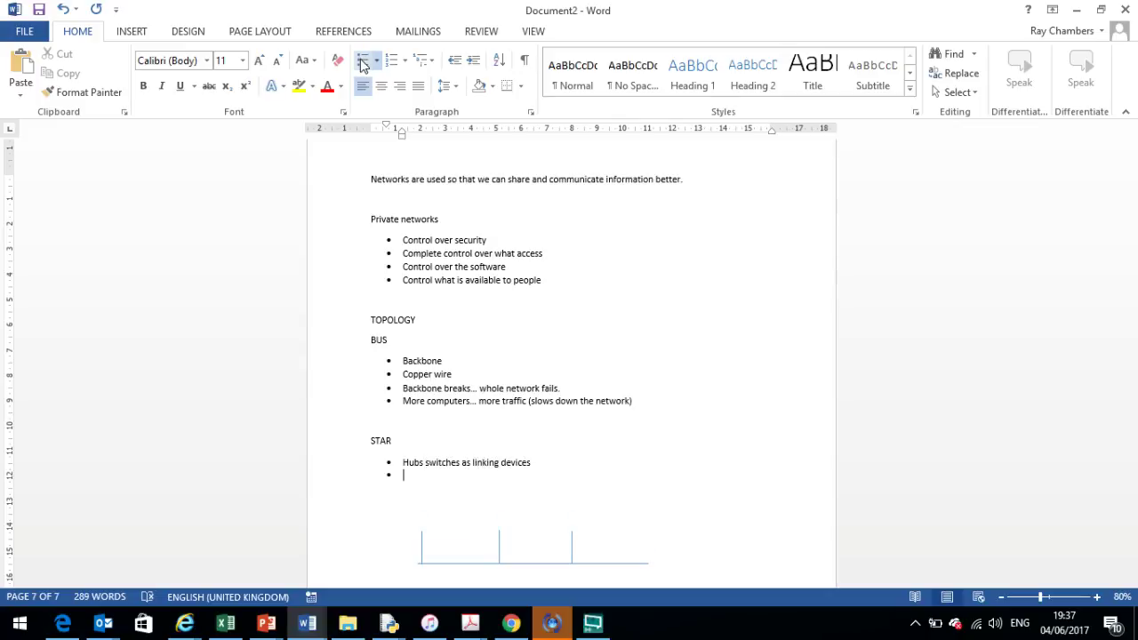
type("Allows us to connect multiple servers.")
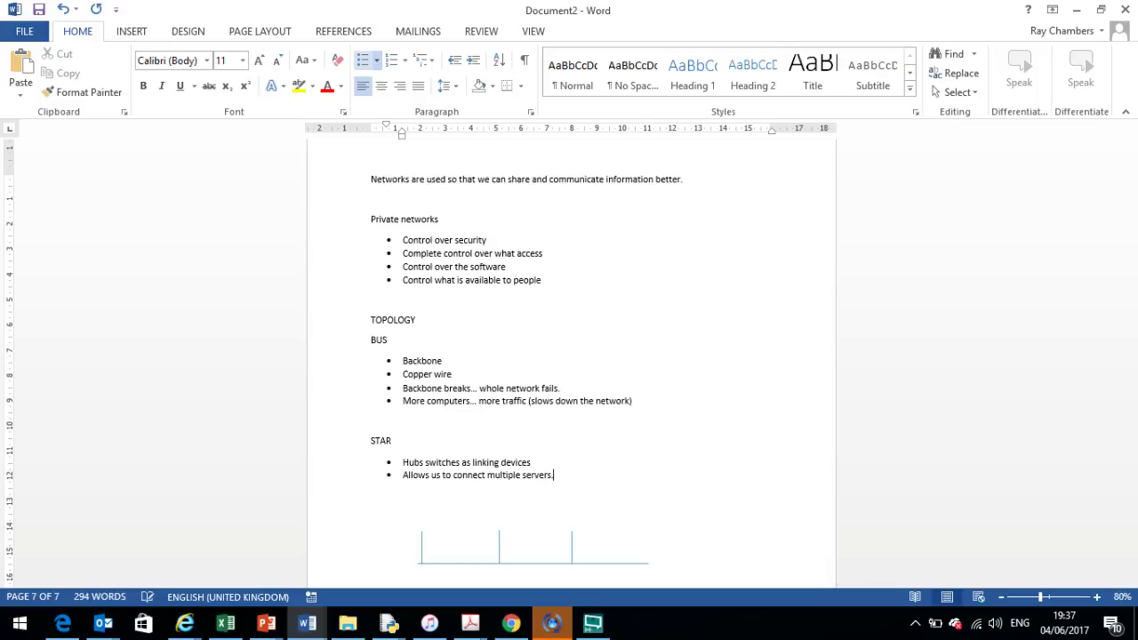
key("Return")
type("It's c")
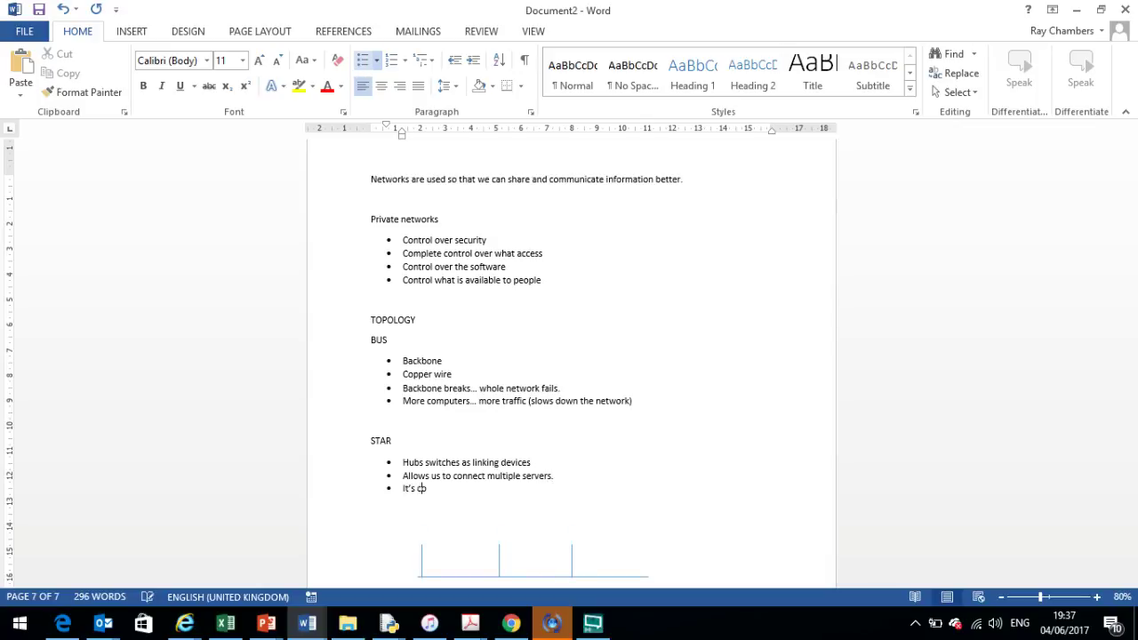
type("ommon to be used in most networks.")
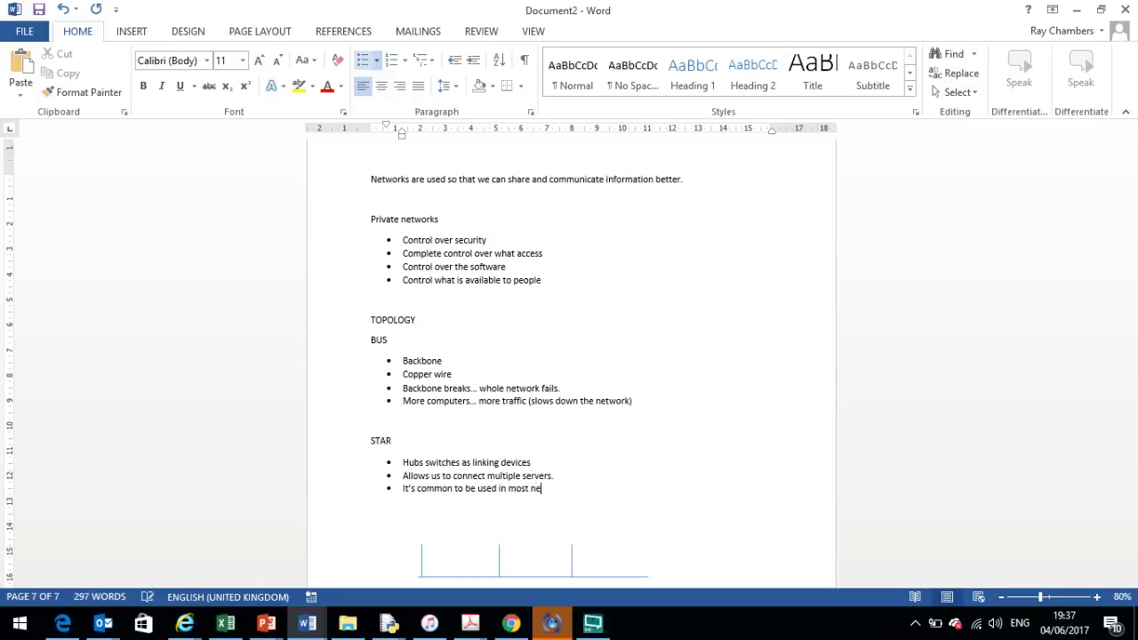
Add the STAR bullets "If server fails in the middle ... network goes down" and "If you have to update a PC>.... No down time on the network."
key("Return")
type("If ser")
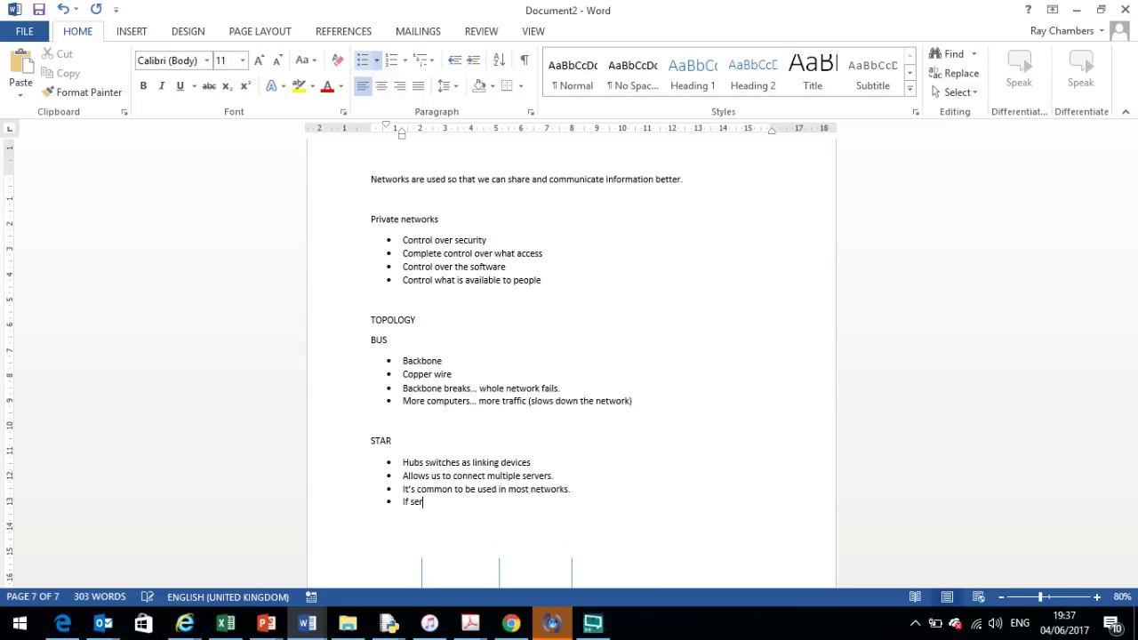
type("ver fails in the middle ... network goes down")
key("Return")
type("If")
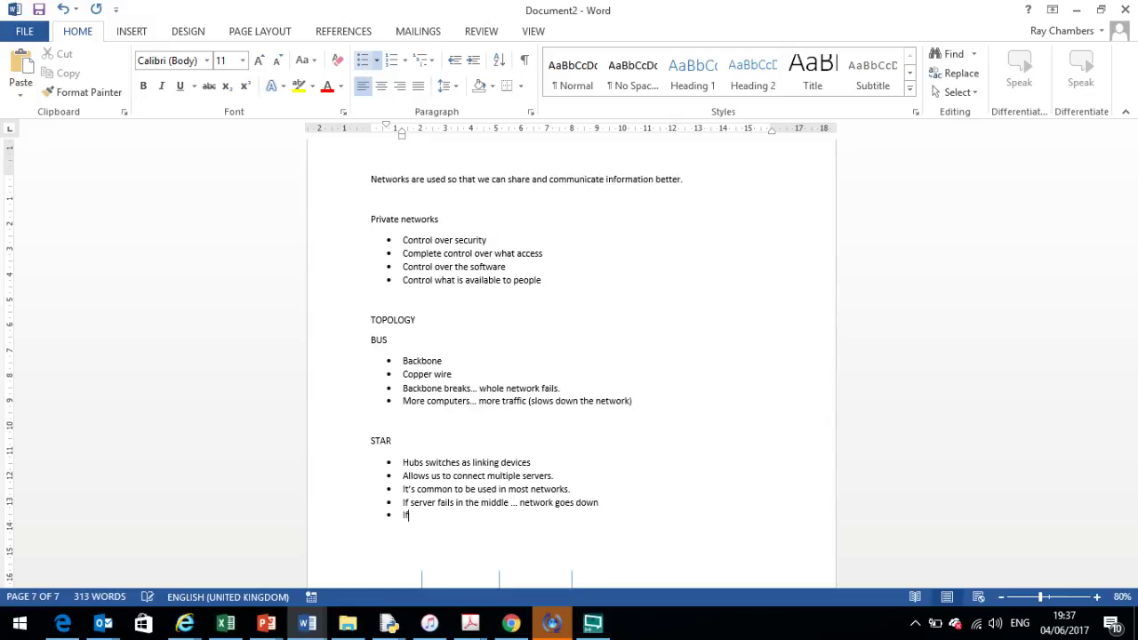
type(" you have to update a PC>....")
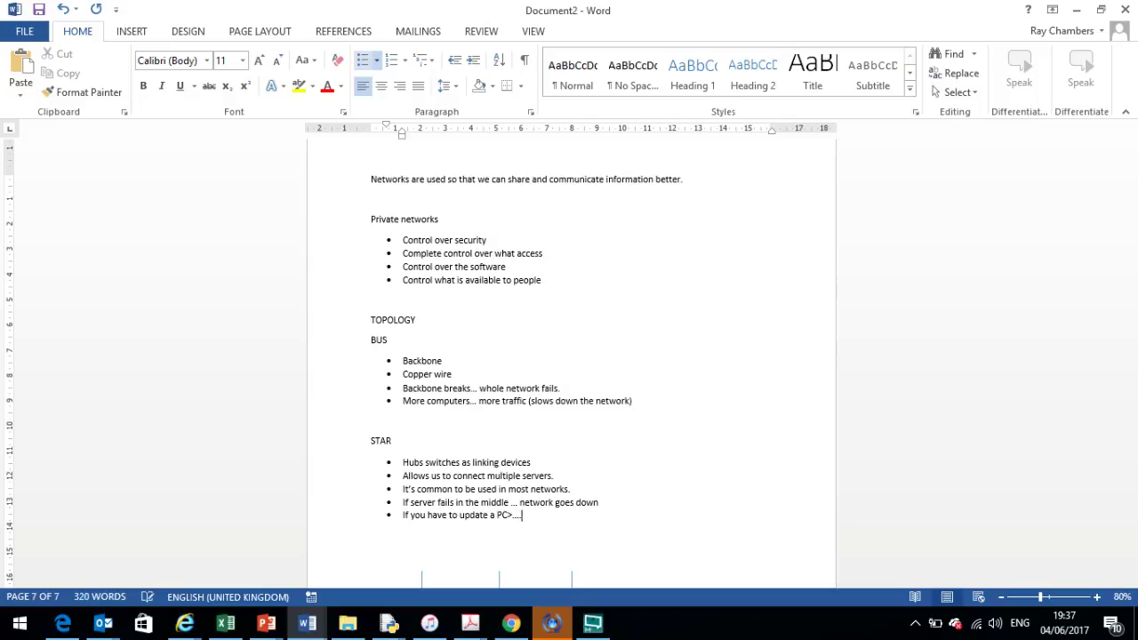
type(" No down time on the network.")
key("Return")
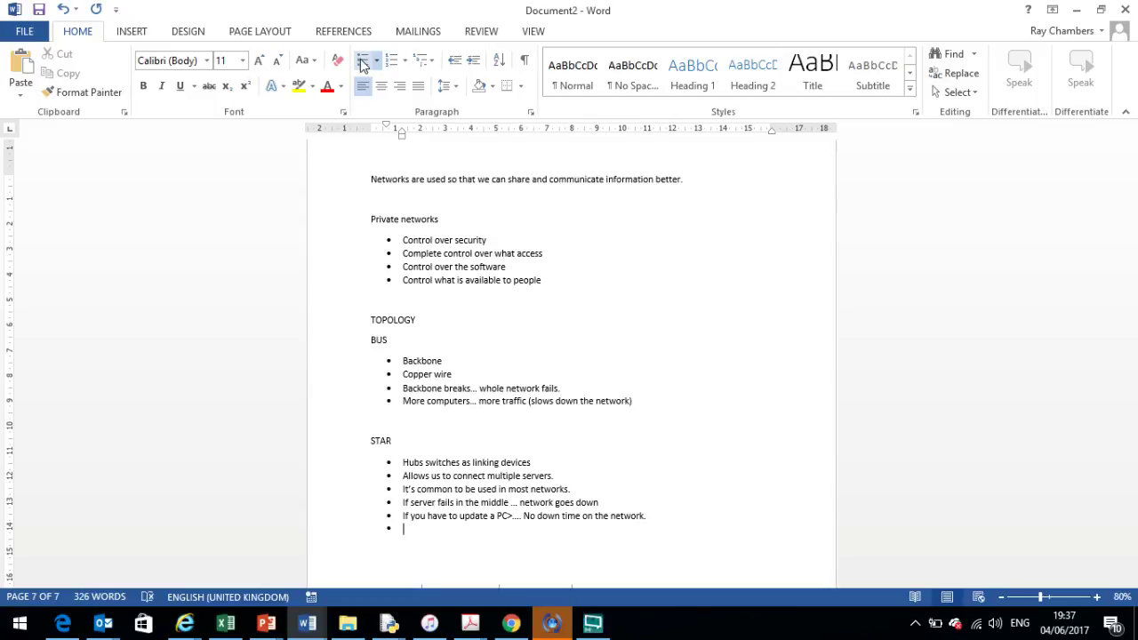
End the STAR bullet list and add the line "RING" after a blank line
left_click(362, 62)
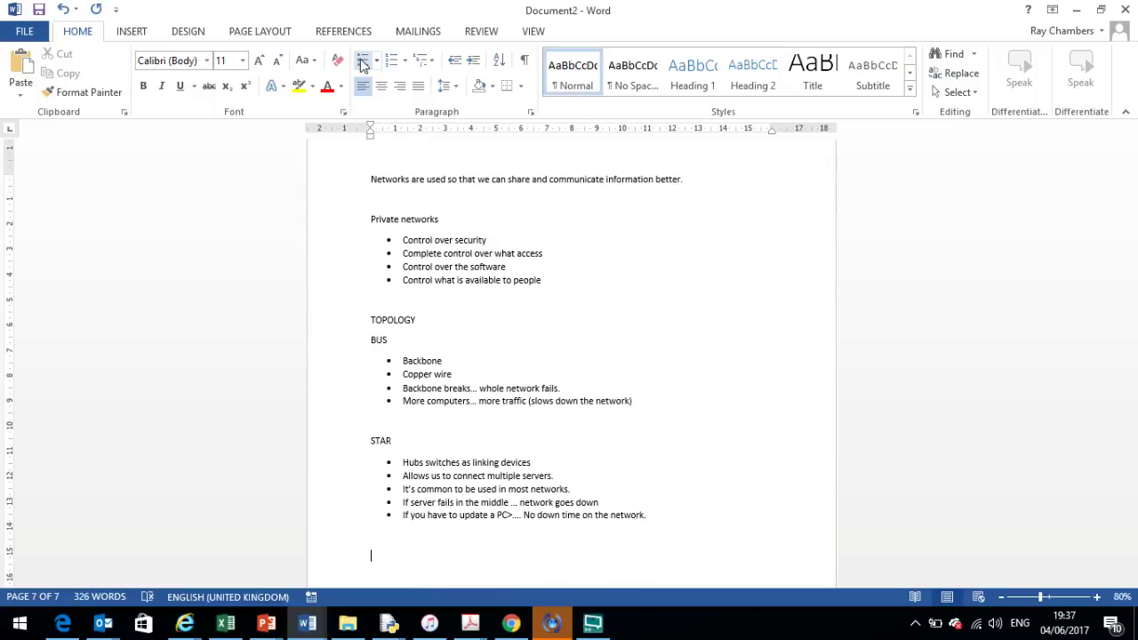
type("RING")
key("Return")
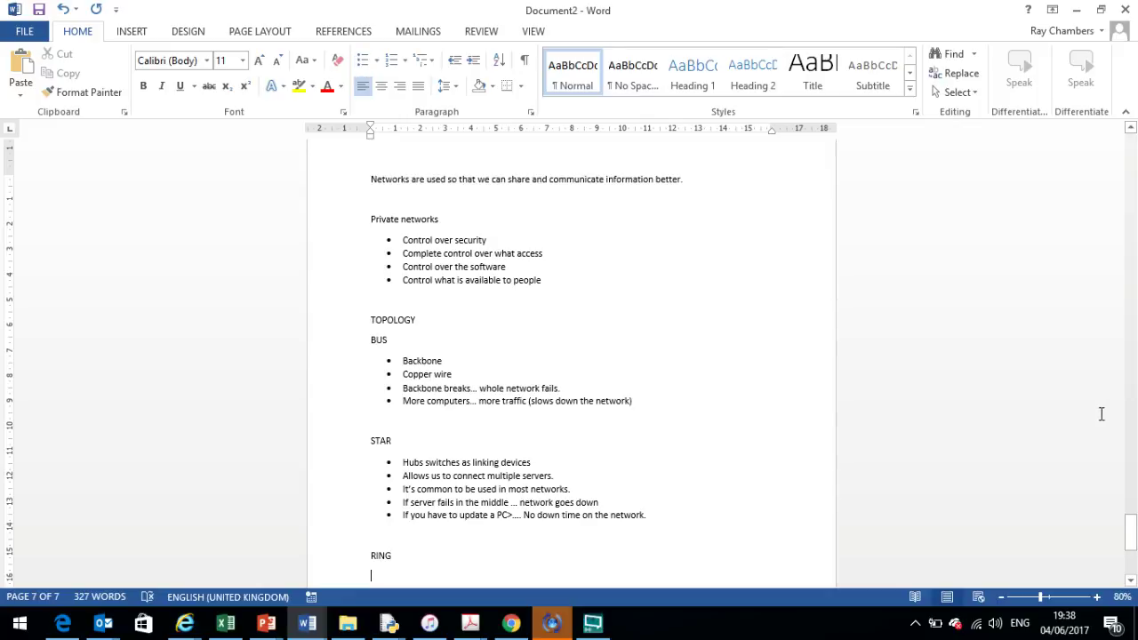
Start a bullet list under RING with "All data goes in one direction." and "Stops data collisions"
left_click_drag(1133, 521, 1134, 549)
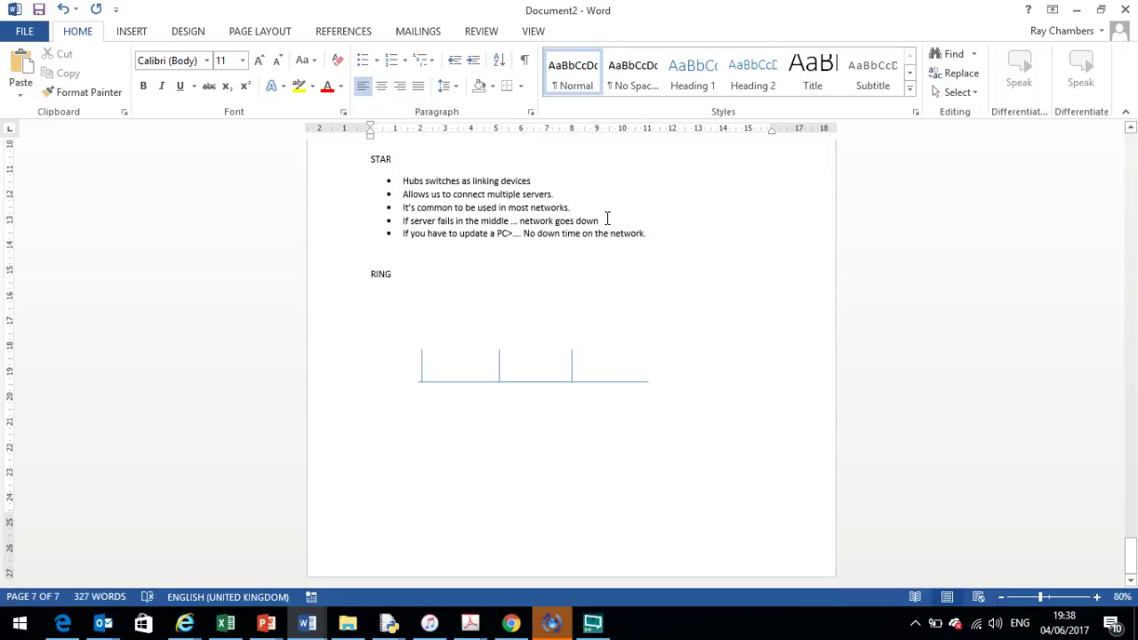
left_click(360, 60)
type("All data g")
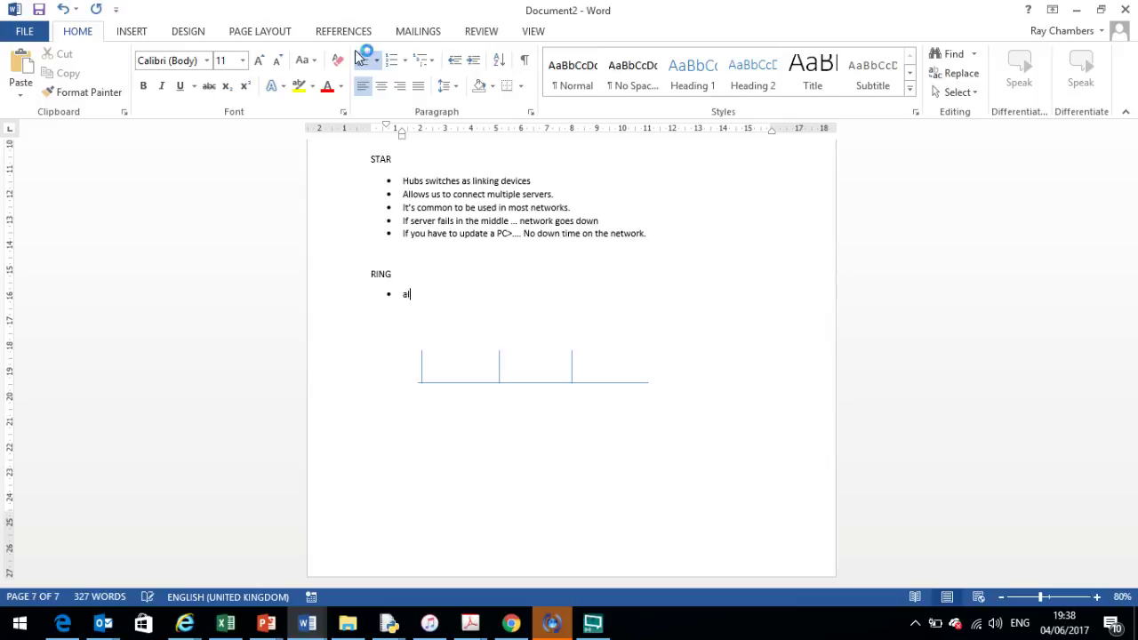
type("oes in ")
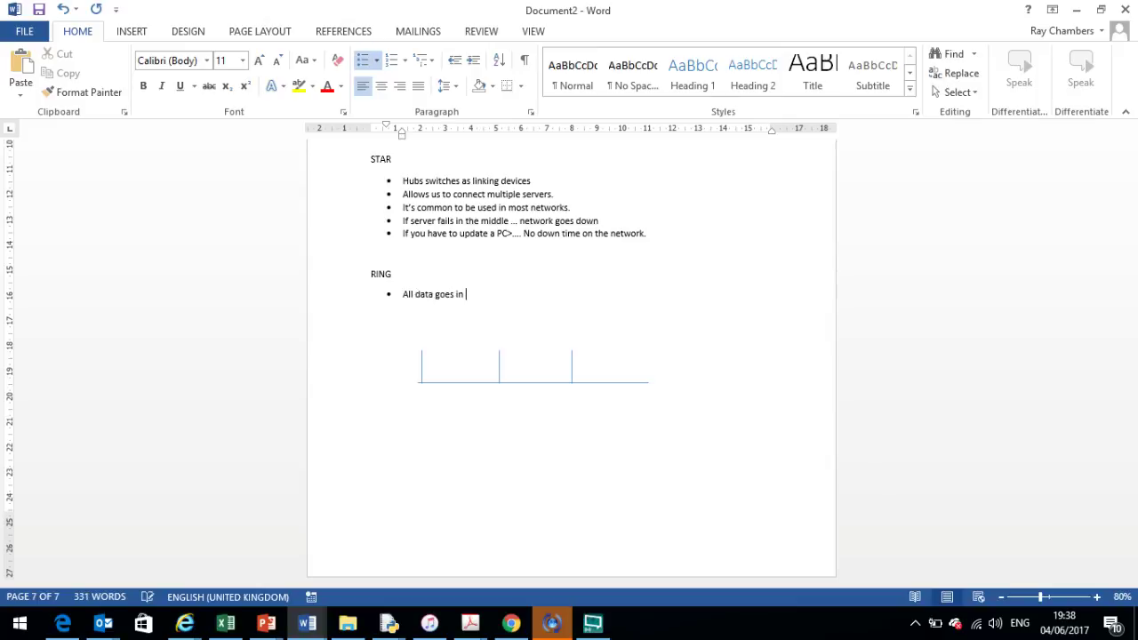
type("one direction.")
key("Return")
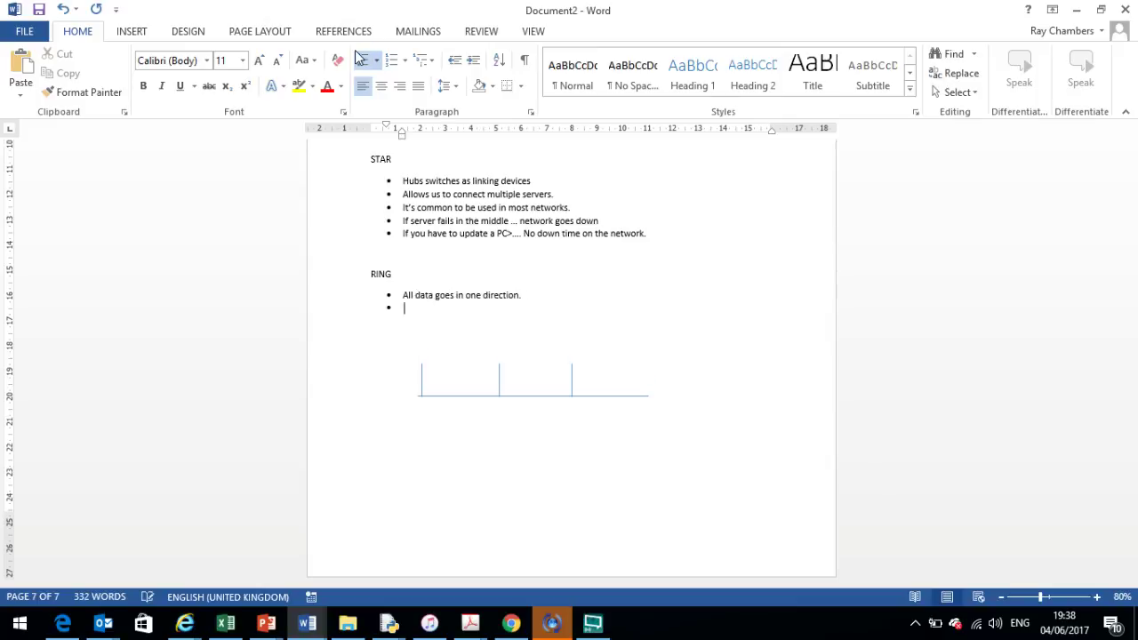
type("Stops da")
type("ta colle")
type("sions")
key("Return")
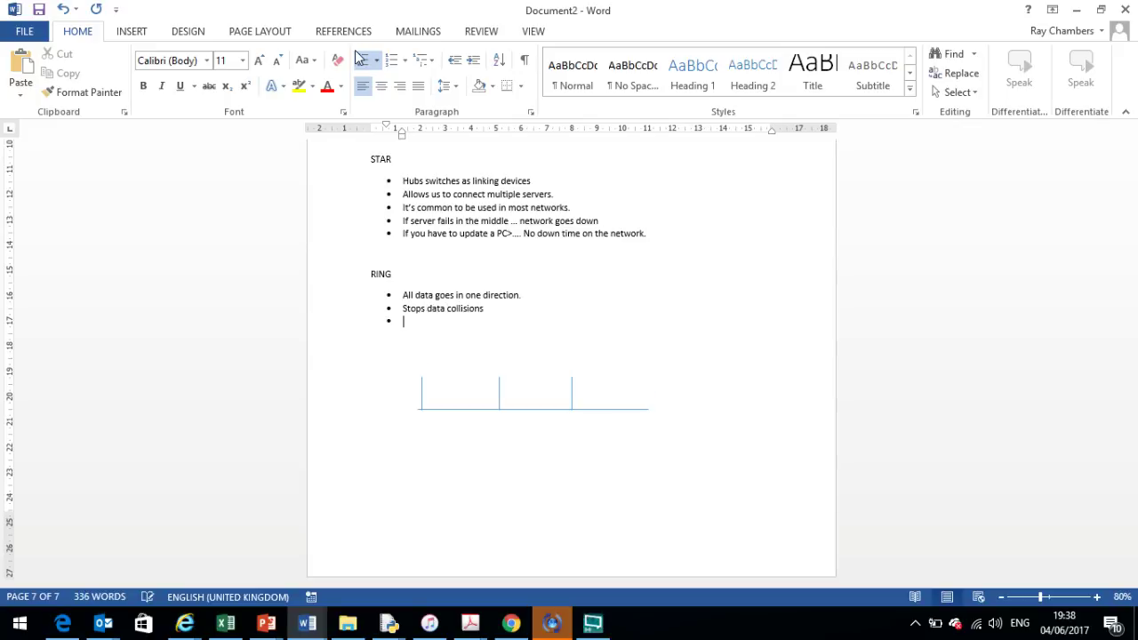
Add the RING bullets "Each computer to be connected to each other." and "Requires lots of cables."
type("Each computer to be connected")
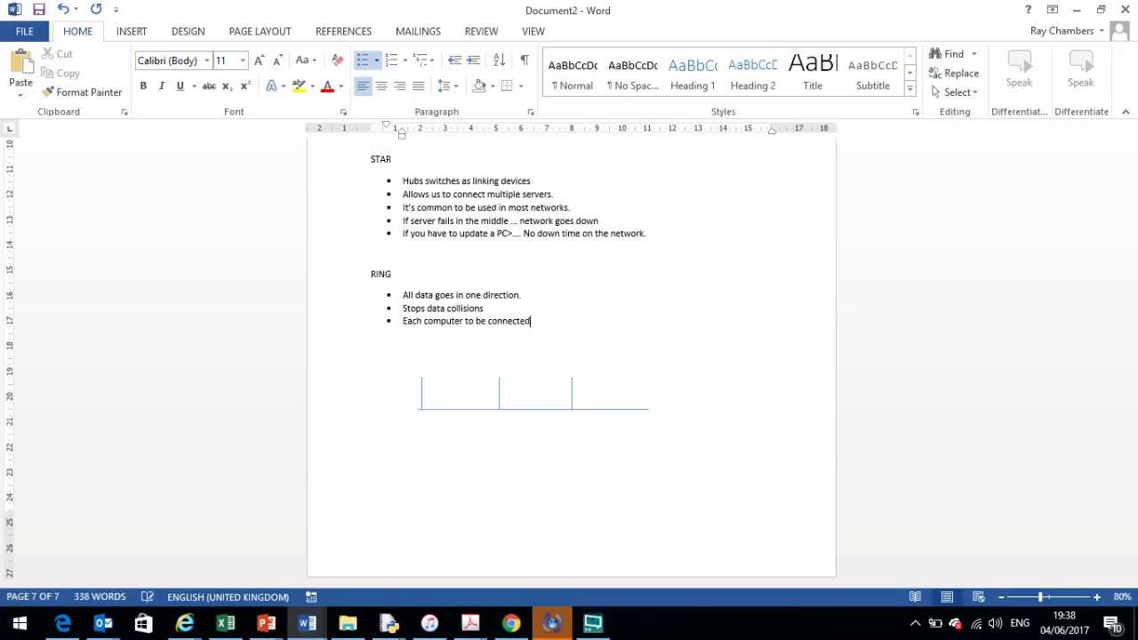
type(" to each other.")
key("Return")
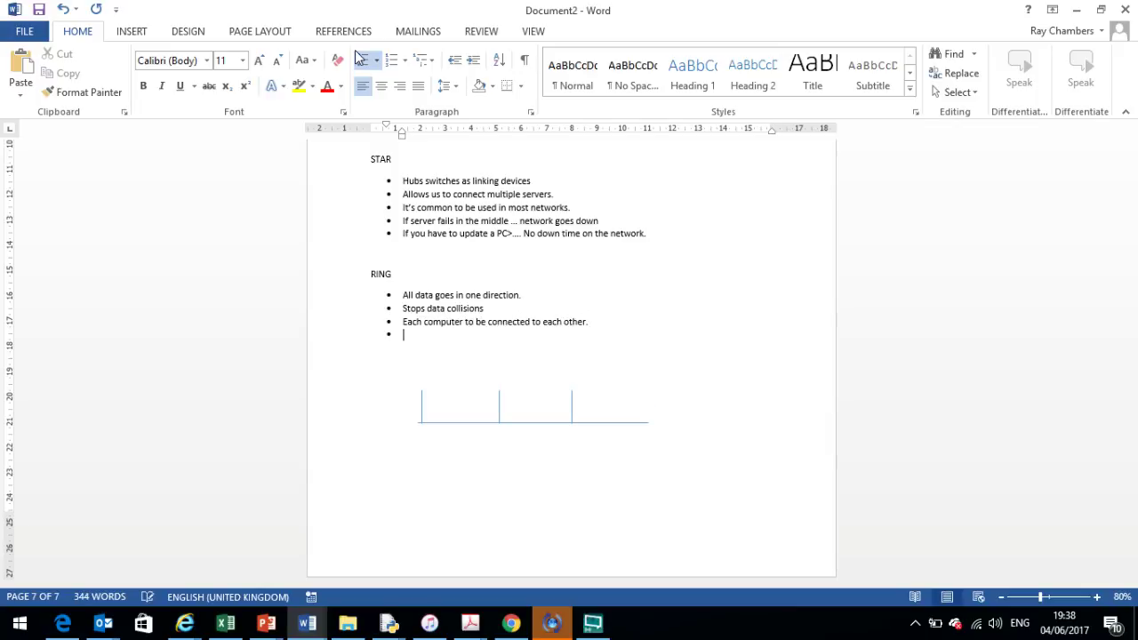
type("Requires lots of cables.")
Append a final bullet "Lots of calbes." to the STAR list
left_click(676, 236)
key("Return")
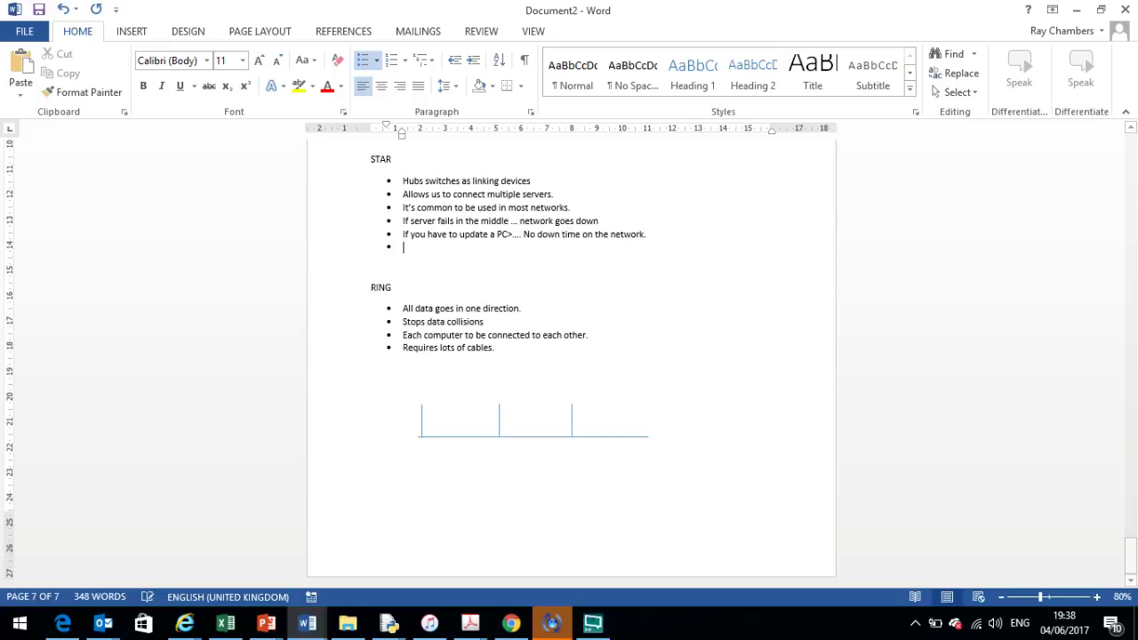
type("Lots of calb")
key("BackSpace")
type("calbes")
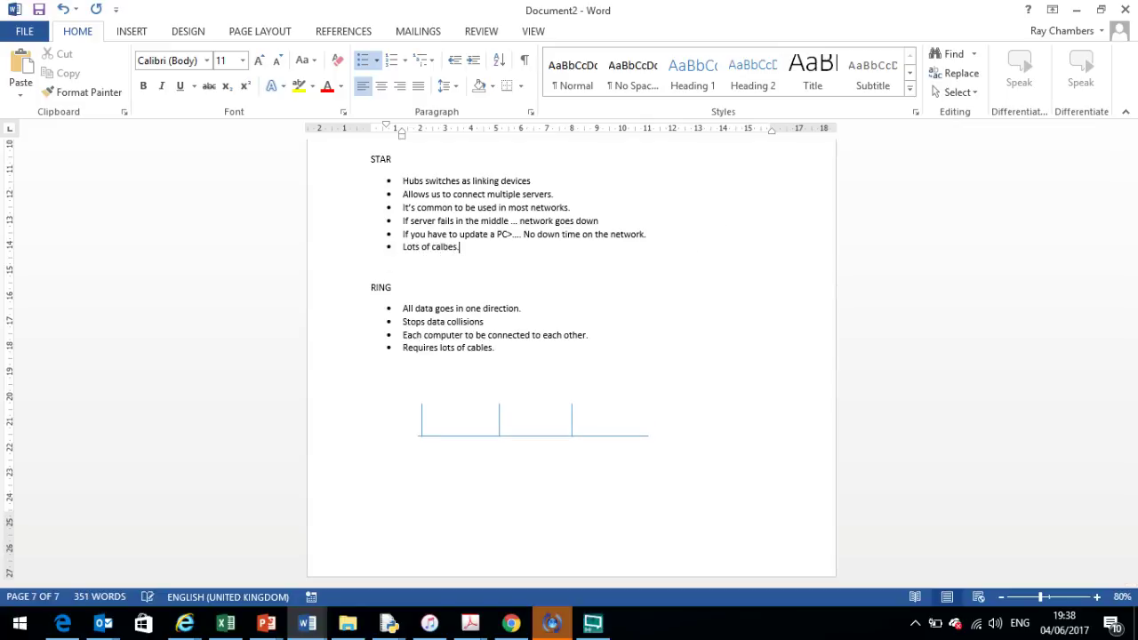
Add the line "LAN – Local area network – A network of computers connected together in a small geographical area." below the RING list
left_click(371, 266)
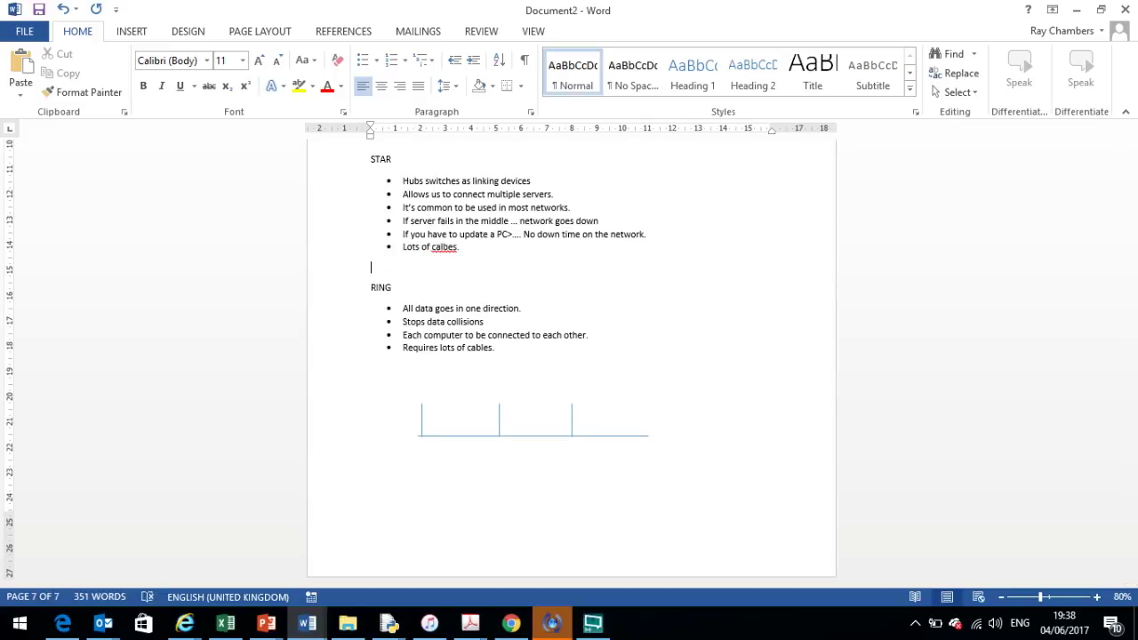
left_click(403, 308)
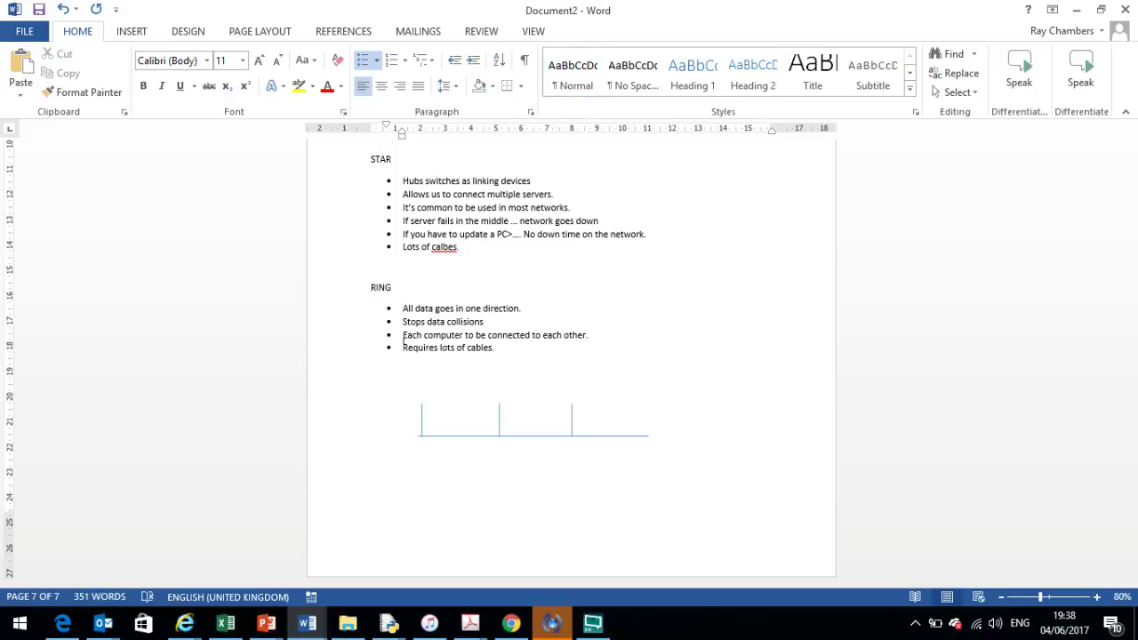
key("ctrl+End")
type("LAN")
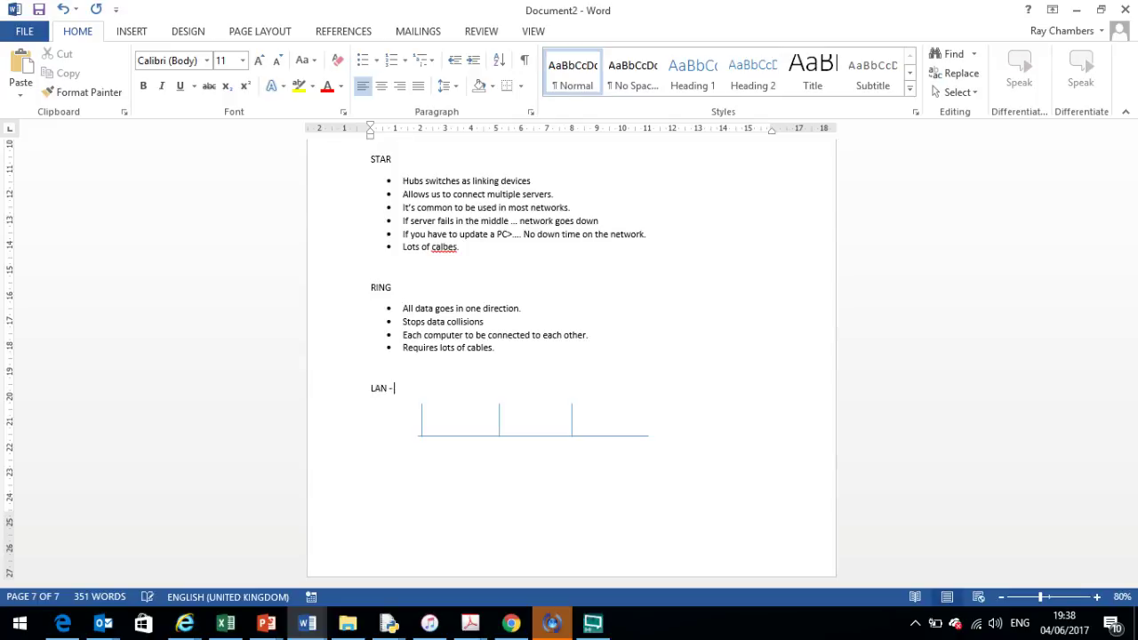
type(" - Local area network - A sma")
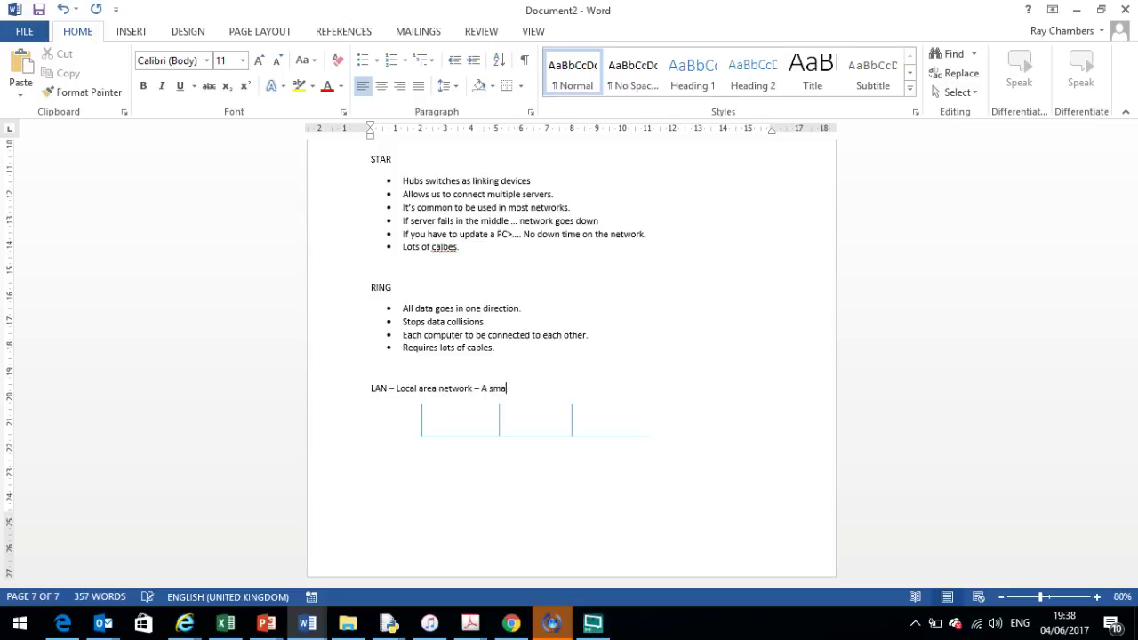
type("network of computers ")
type("connce")
type("ogeth")
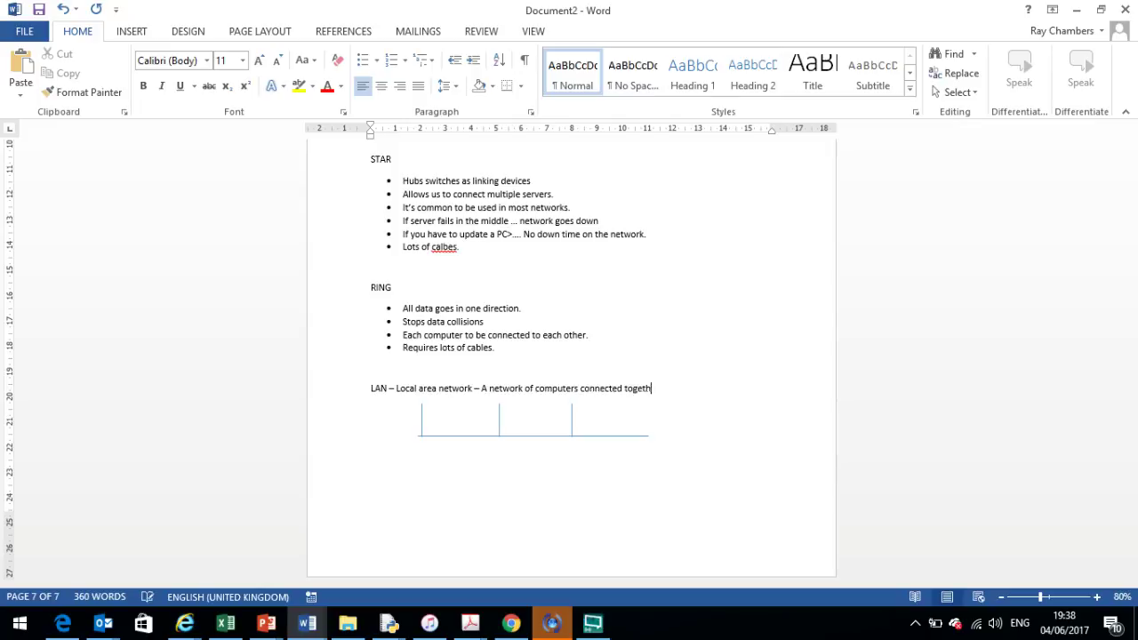
type("er in a small geographical area.")
key("Return")
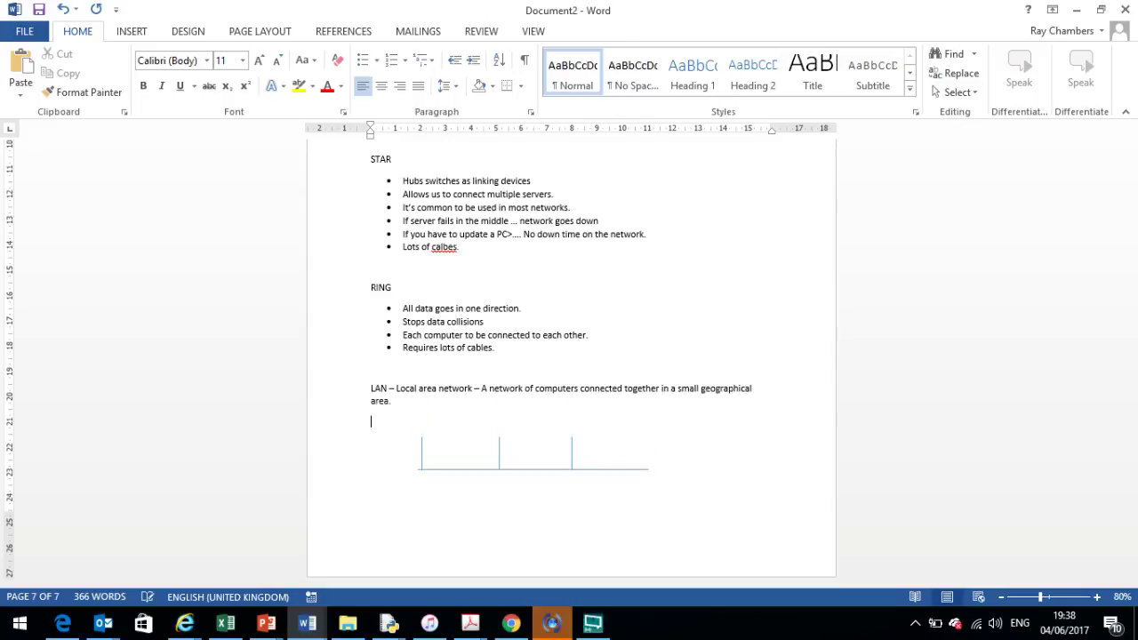
Add the line "WAN – Wide are network – A network of computers connected together in a large geographical area." below the LAN line
type("WAN")
type(" - Wide are netwo")
type("rk - A network of computers")
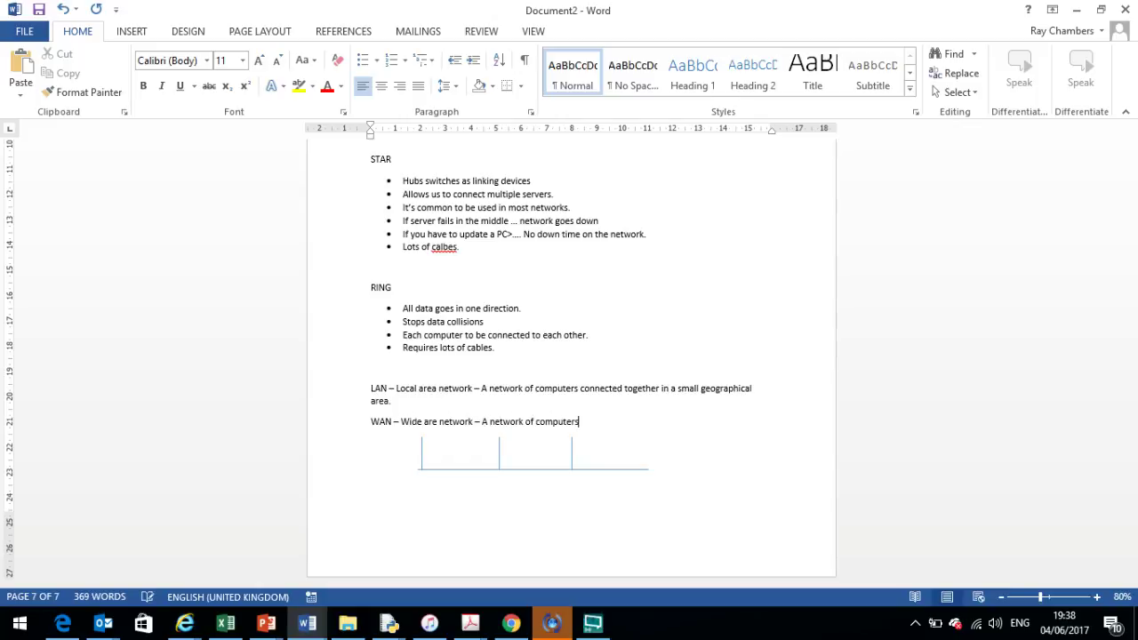
type(" connected together in a large geo")
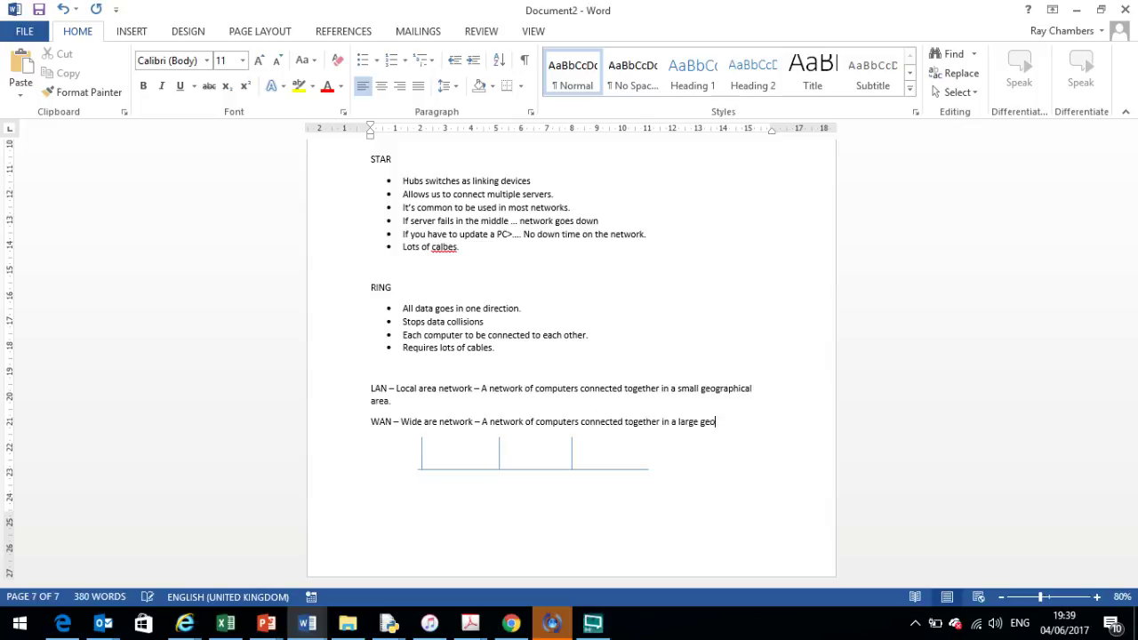
type("graphical area.")
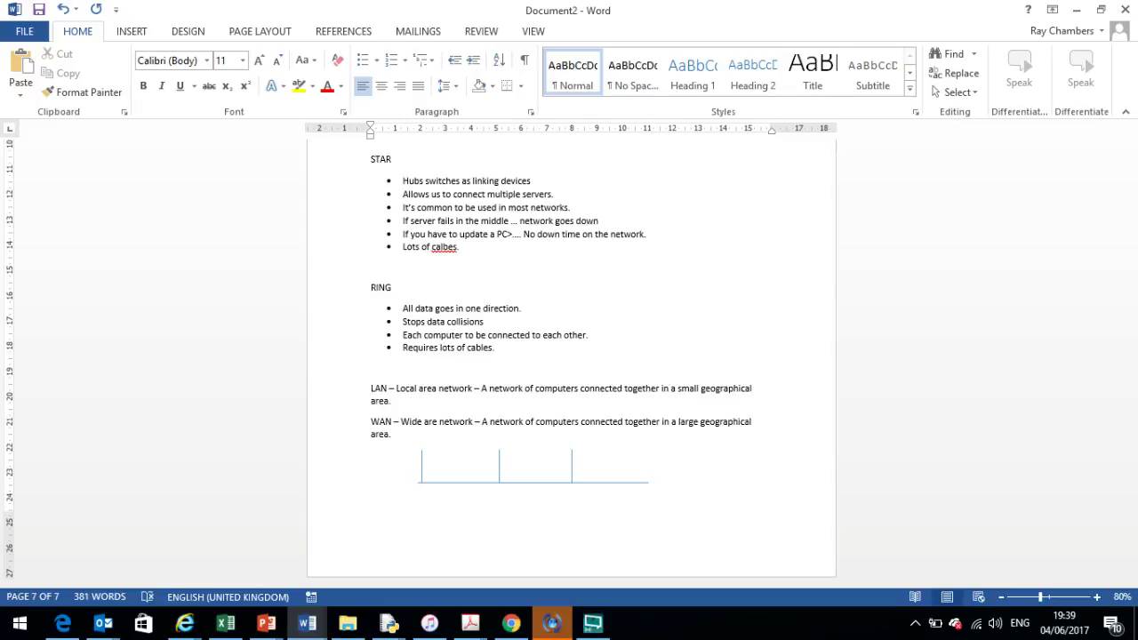
After a blank line below the WAN definition, add the lines "SAN – Storage area network" and "PAN – Personal area network"
key("Return")
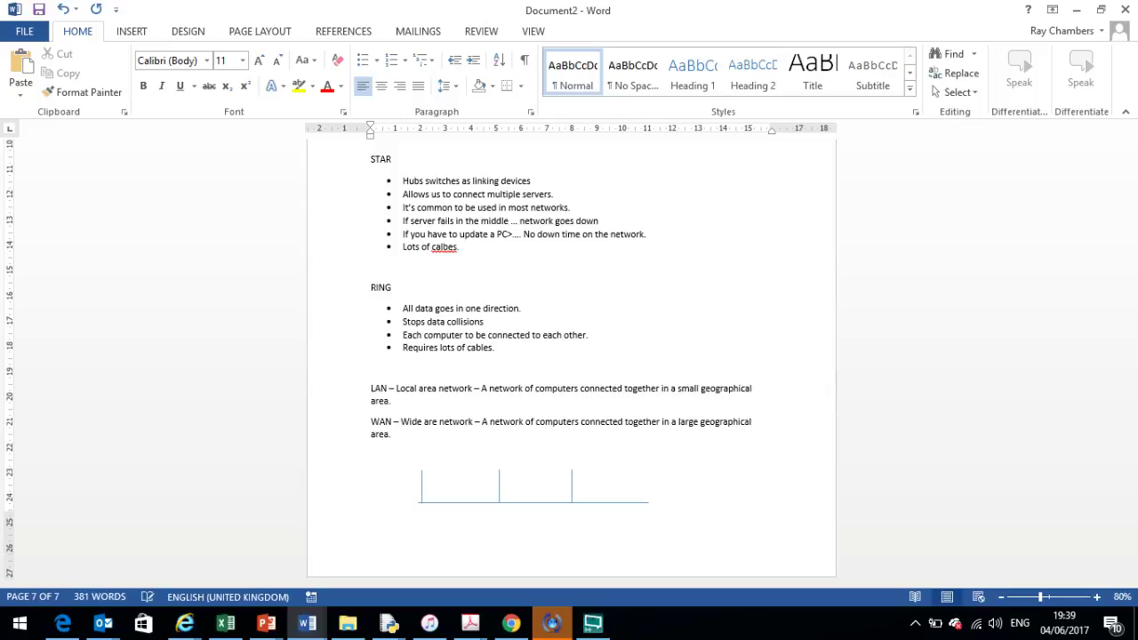
key("Return")
type("SAN")
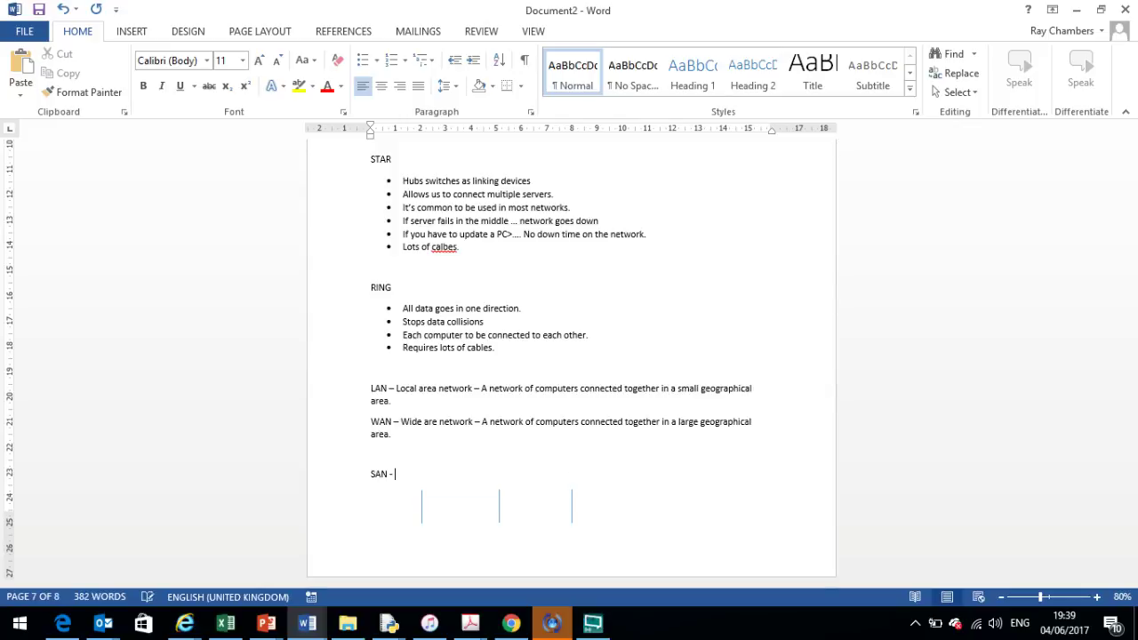
type(" - Storage area nw")
key("BackSpace")
type("etwork")
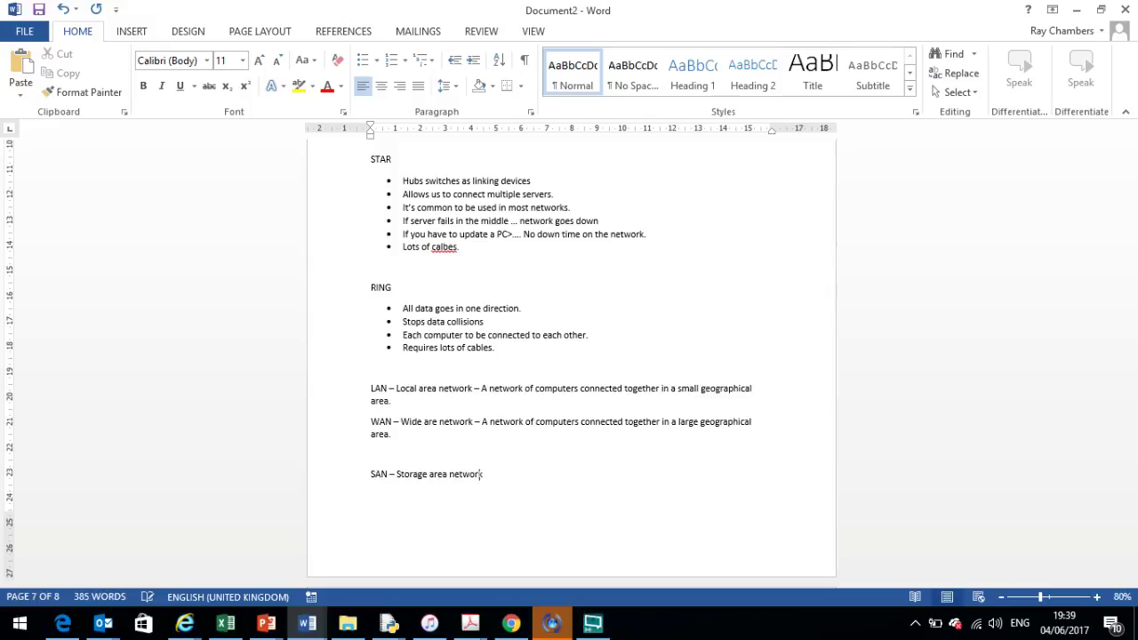
type("Personal area network")
key("Return")
Add the line "MAN – Metropolitan area network." below the PAN line
type("MAN - Men")
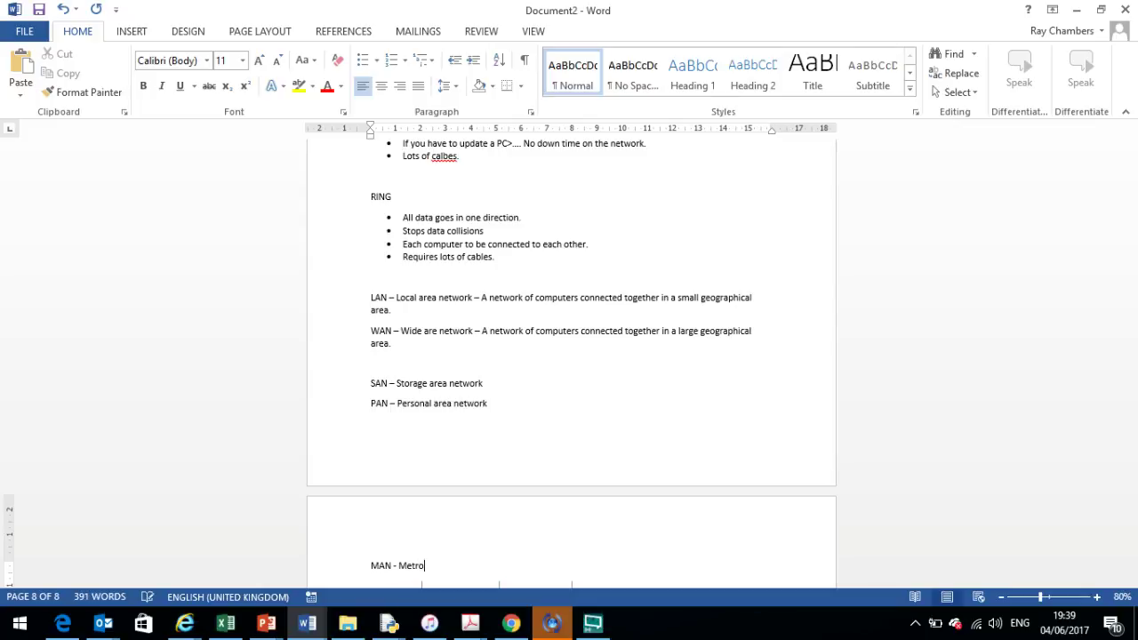
type("ropolical ")
type("ic ")
type("n area network.")
key("Return")
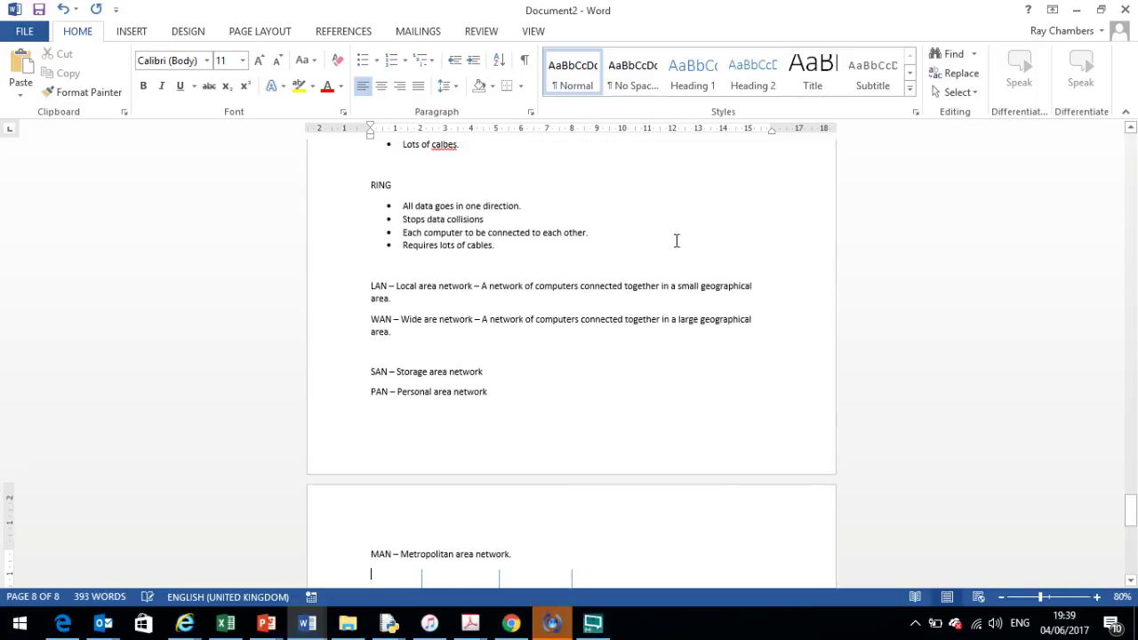
Insert a page break after the MAN line and add the heading "Network models" on the new page, followed by blank lines
key("Up")
key("Up")
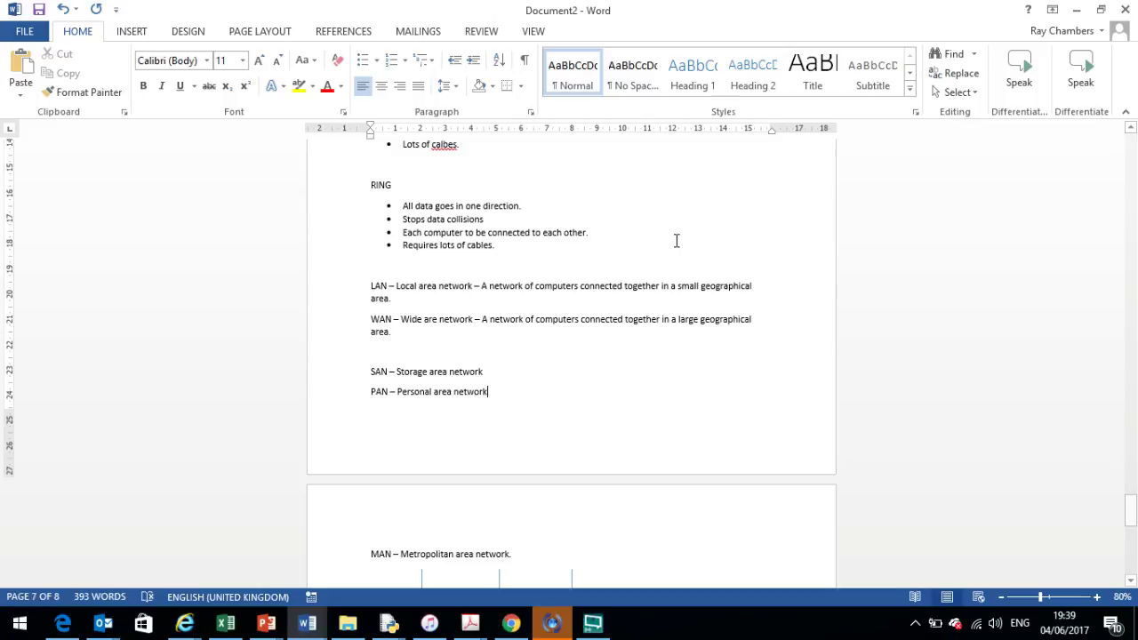
key("Down")
key("Down")
key("End")
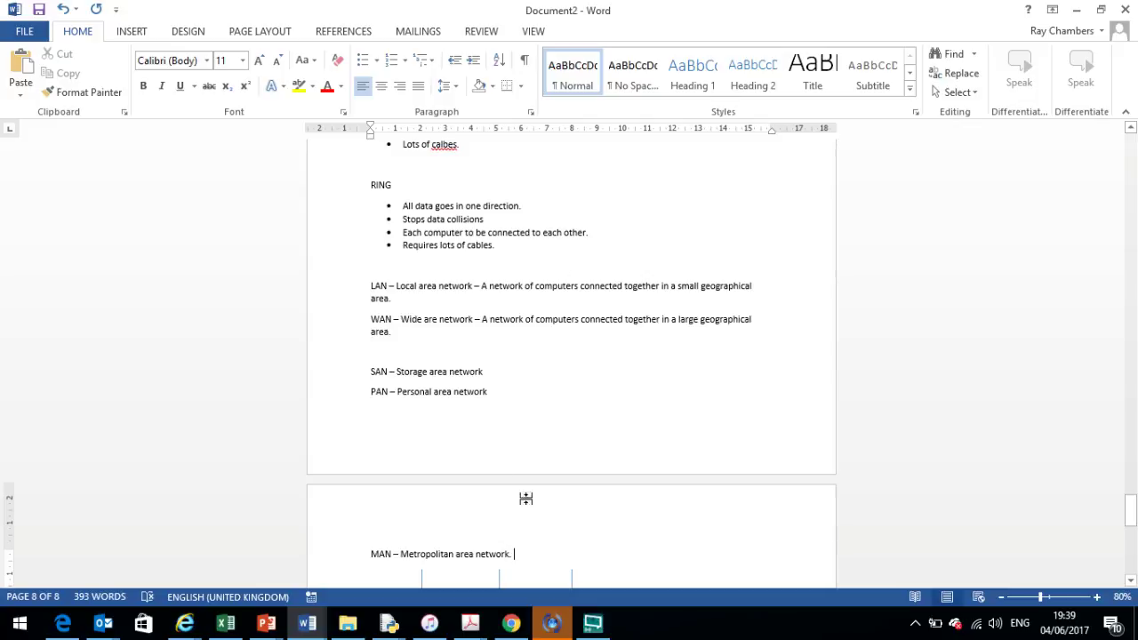
key("ctrl+Return")
type("Ne")
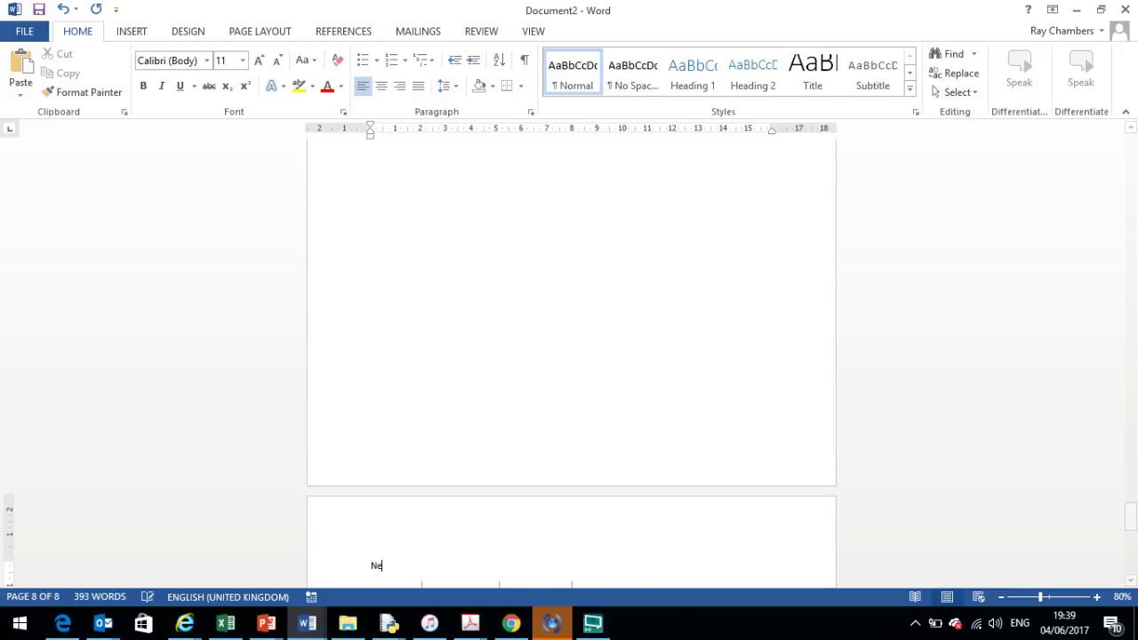
type("twork models")
key("Return")
key("Return")
key("Return")
key("Return")
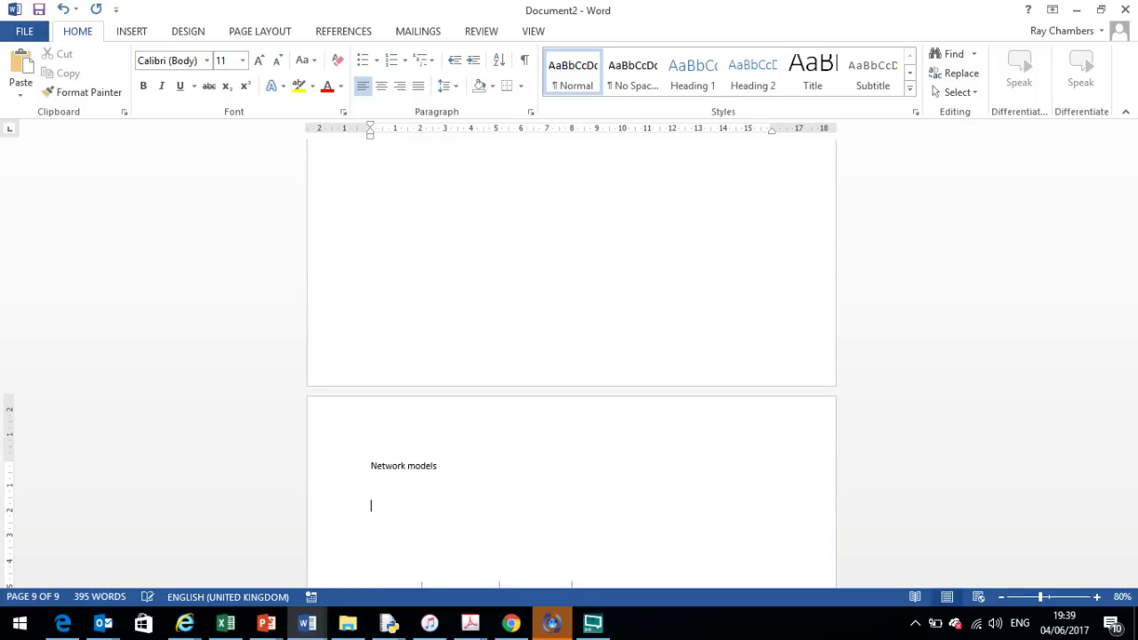
Add the line "Client server model –" under Network models and leave several blank lines below it
type("Olient server mod")
key("Return")
key("Return")
key("Return")
key("Return")
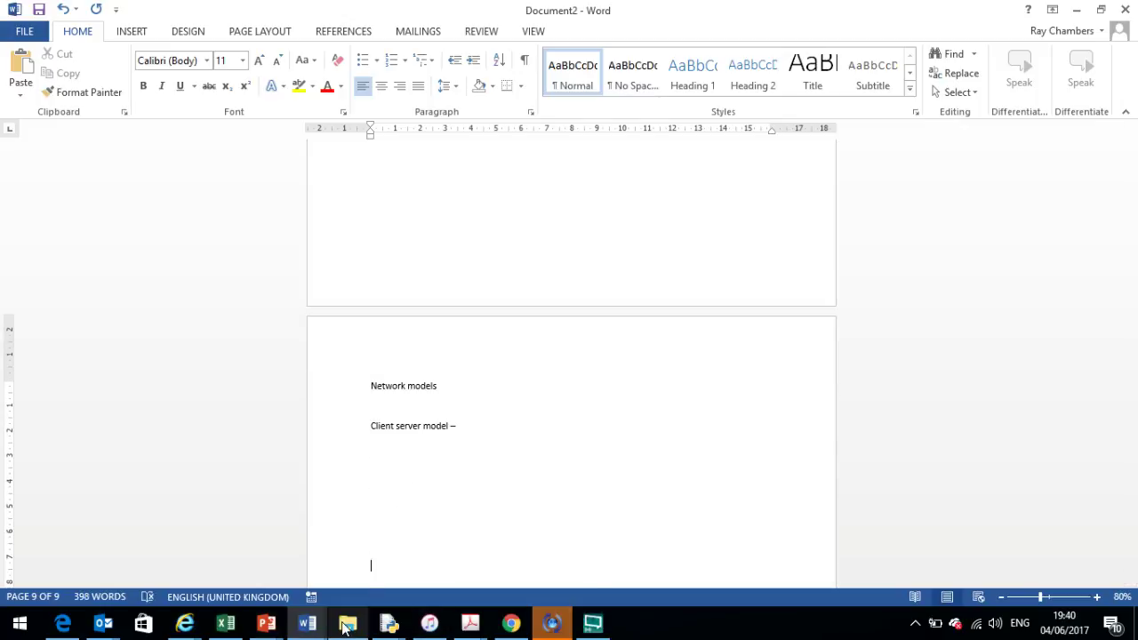
In File Explorer, search the Documents folder for "client server" and open the EXAMOSASRECAP2 presentation
left_click(347, 624)
left_click(1012, 130)
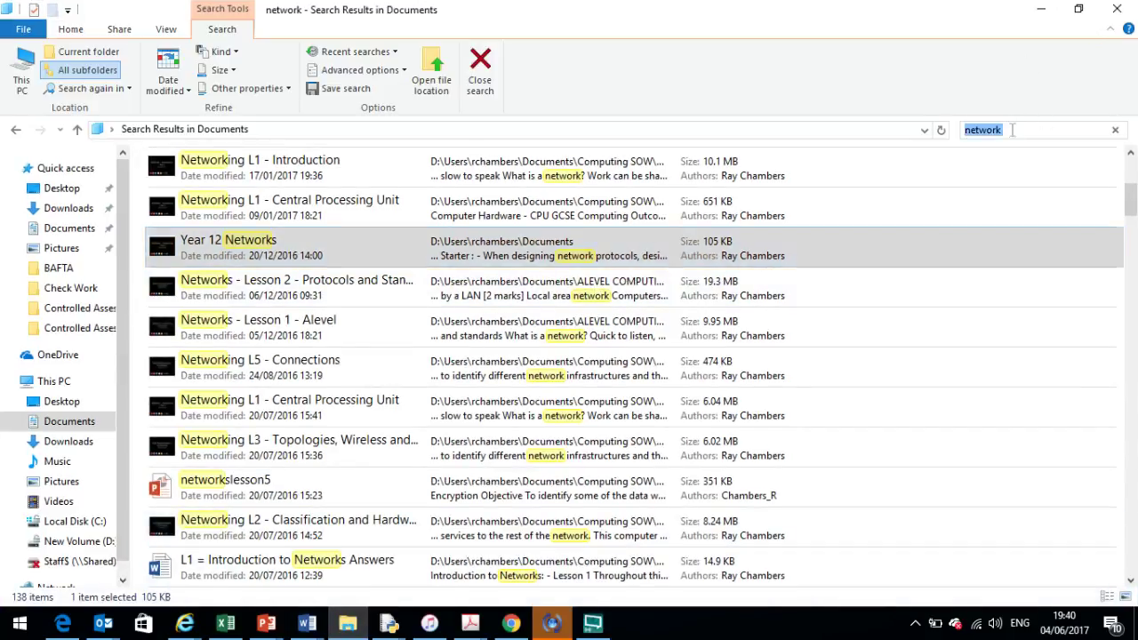
left_click(1012, 130)
double_click(1012, 130)
type("client server")
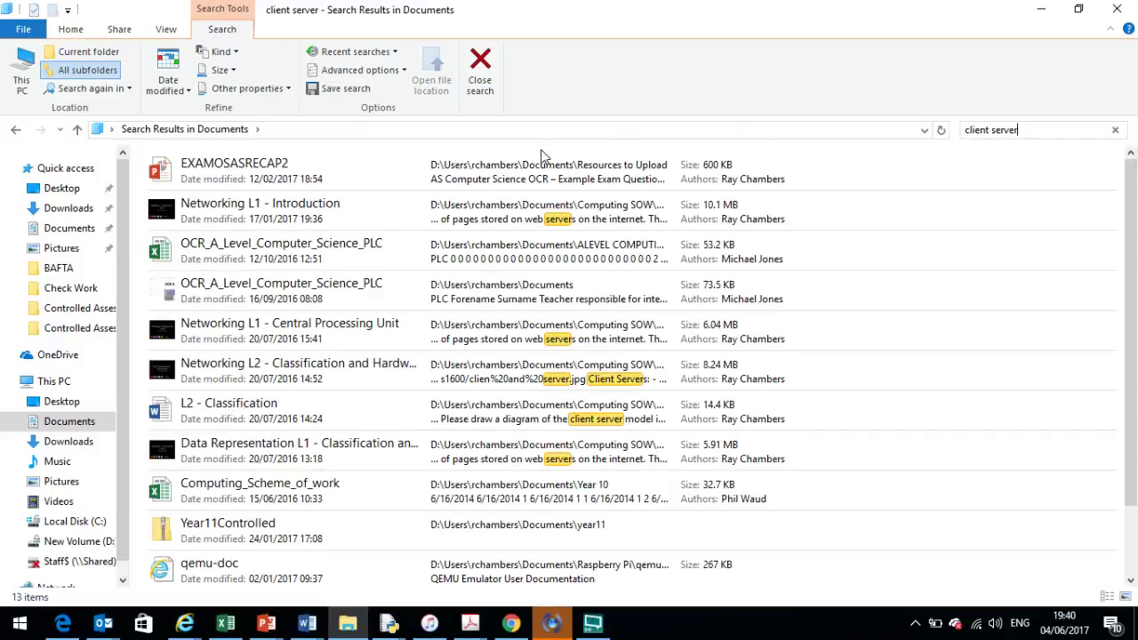
left_click(303, 180)
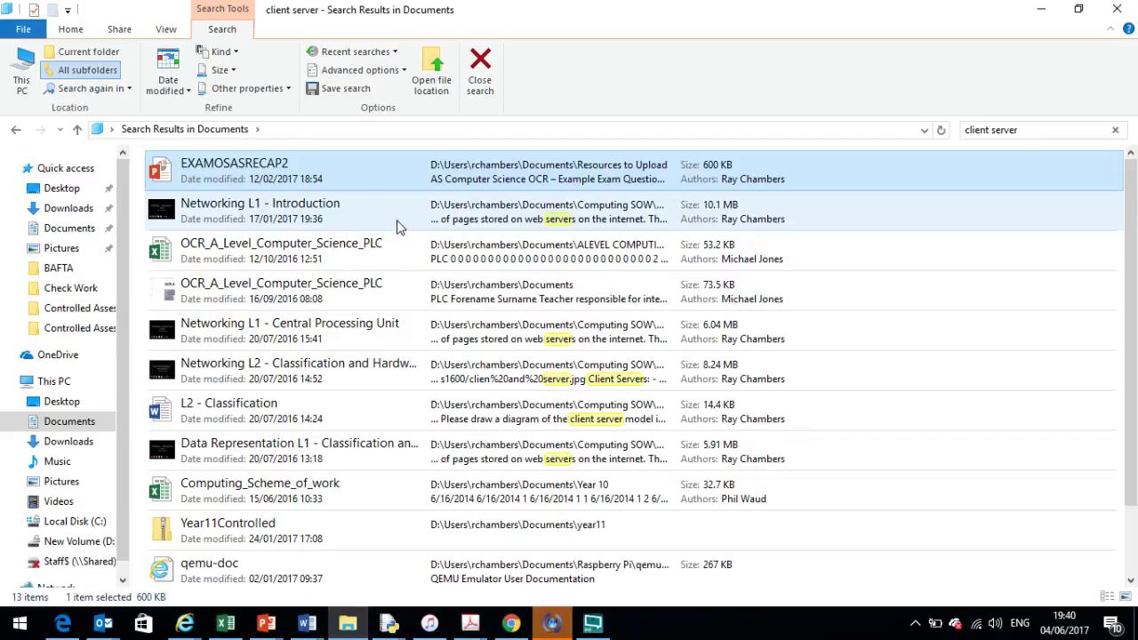
scroll(631, 365, "down", 2)
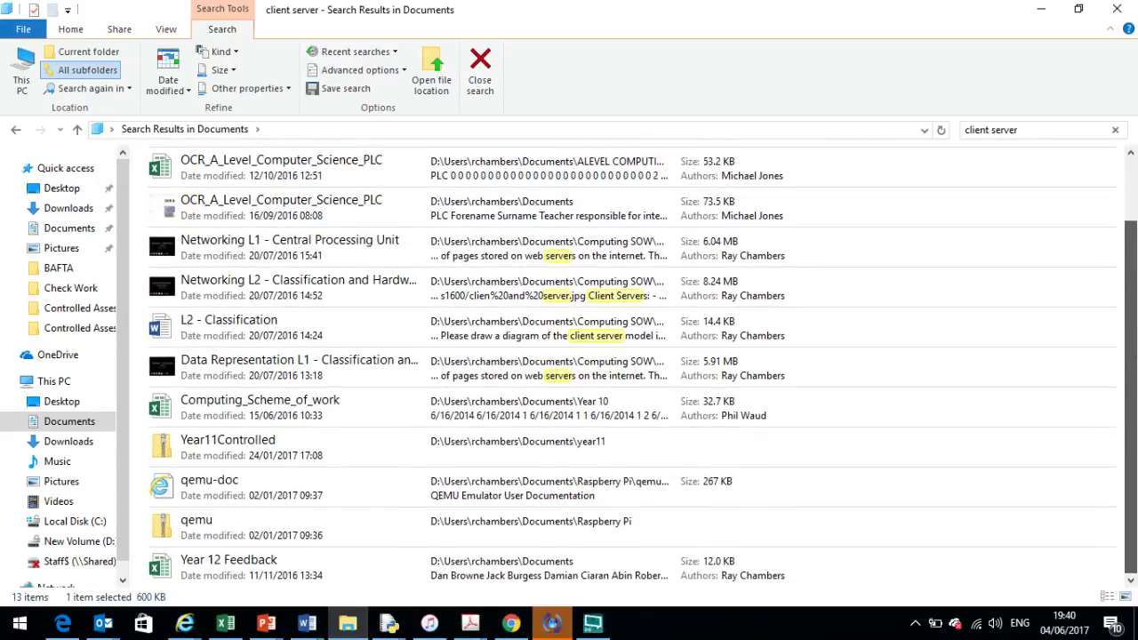
scroll(631, 365, "up", 2)
double_click(350, 169)
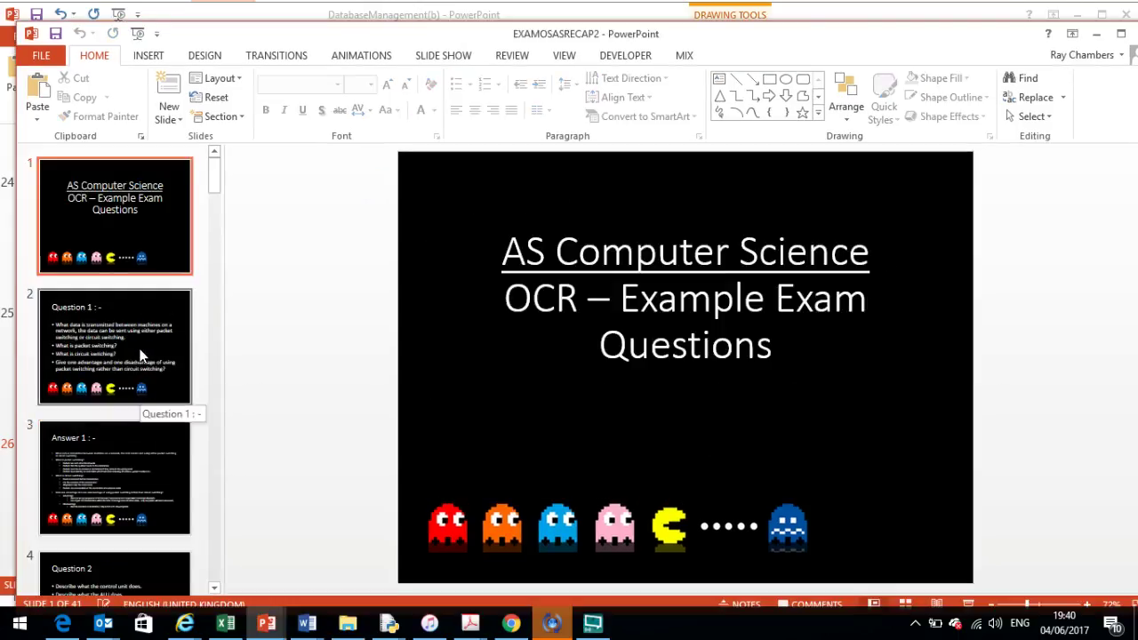
Find the word "client" in the EXAMOSASRECAP2 presentation
left_click(110, 382)
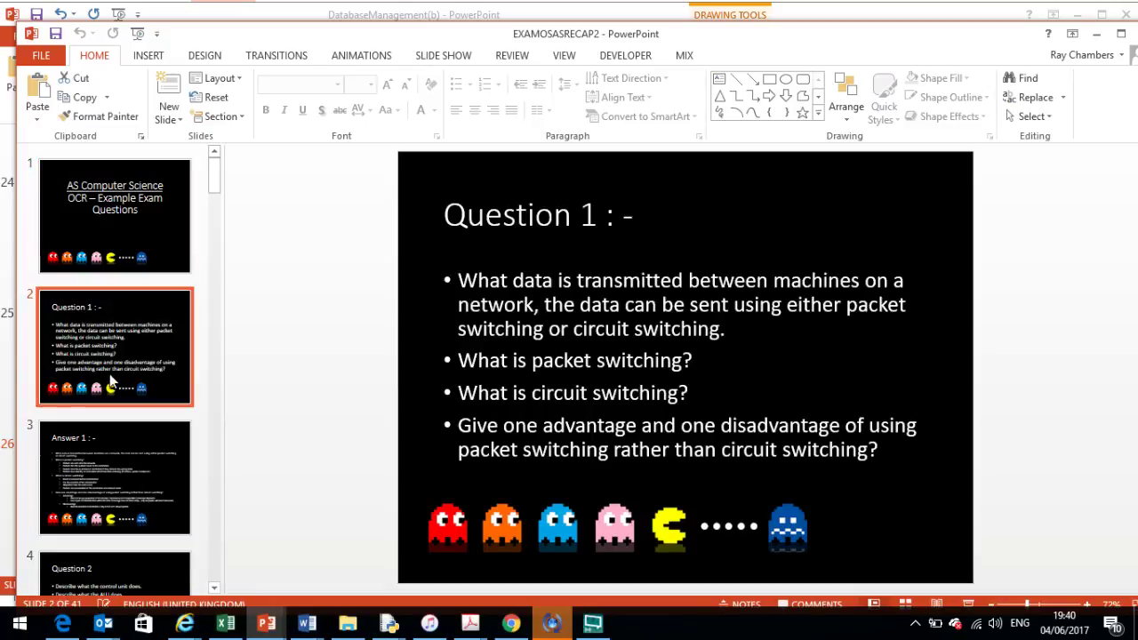
key("ctrl+f")
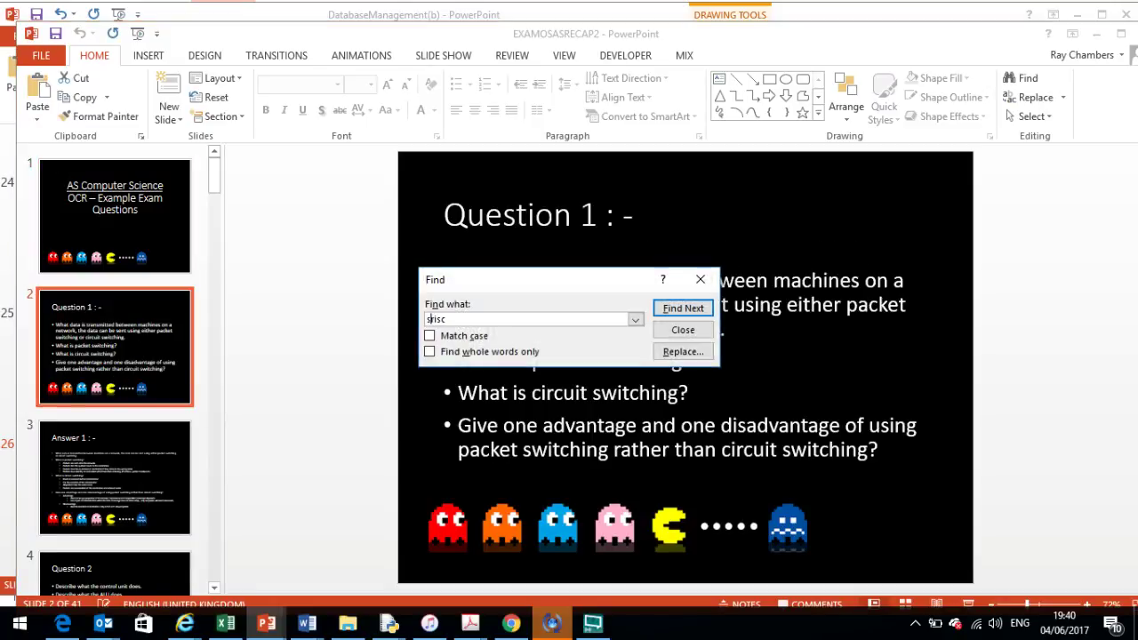
type("client")
key("Return")
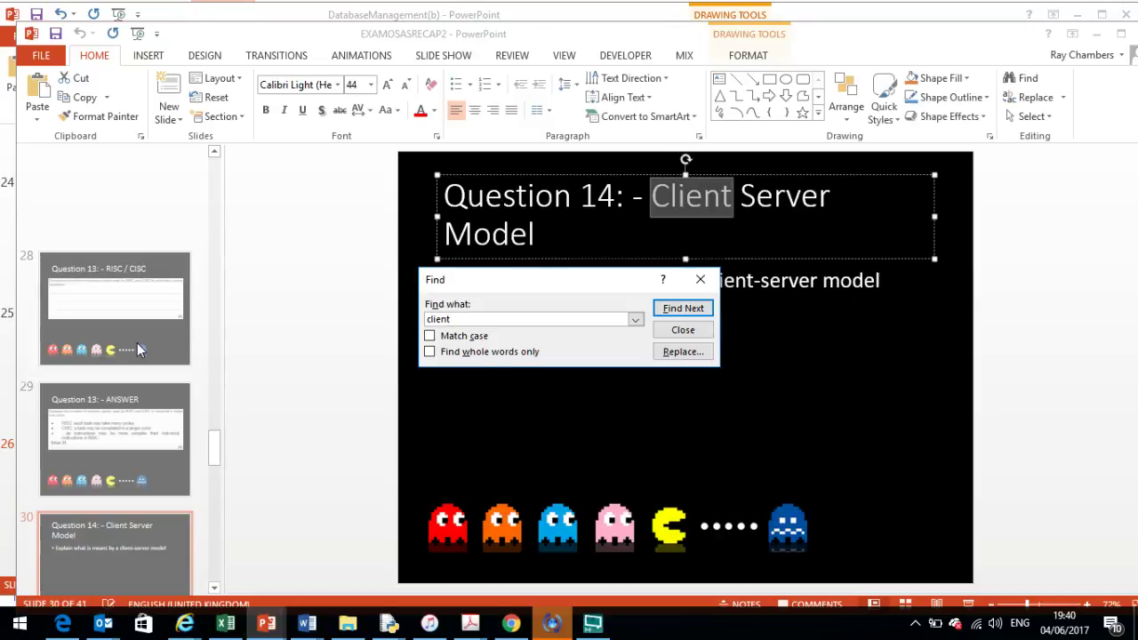
left_click(683, 331)
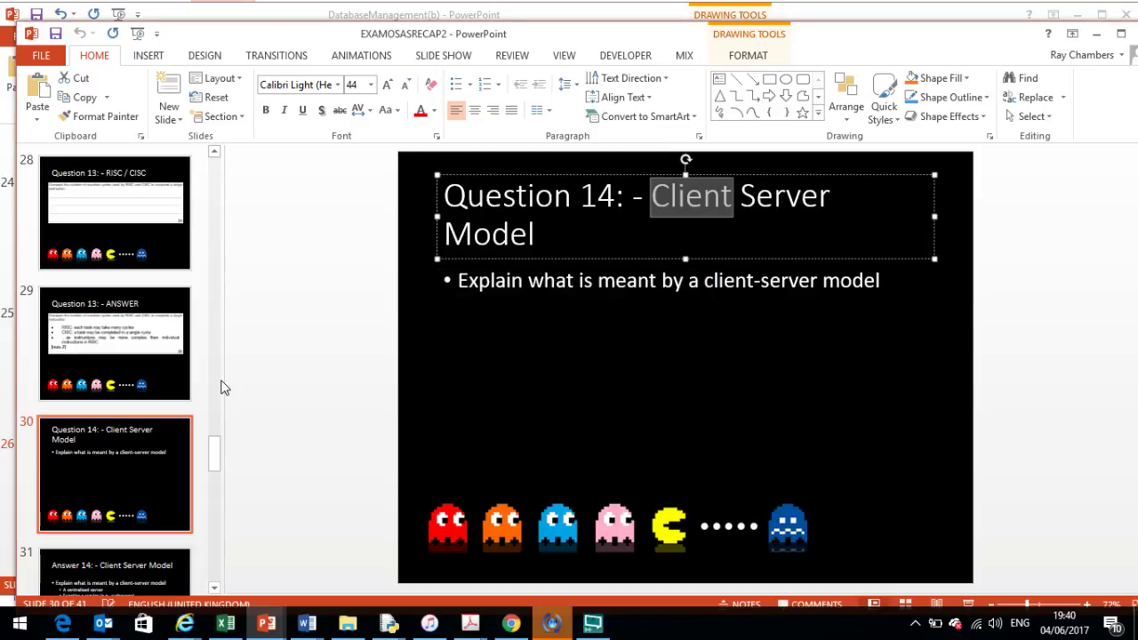
Show the "Answer 14: - Client Server Model" slide and highlight its points on the centralised server, the service and the connecting clients
left_click(125, 571)
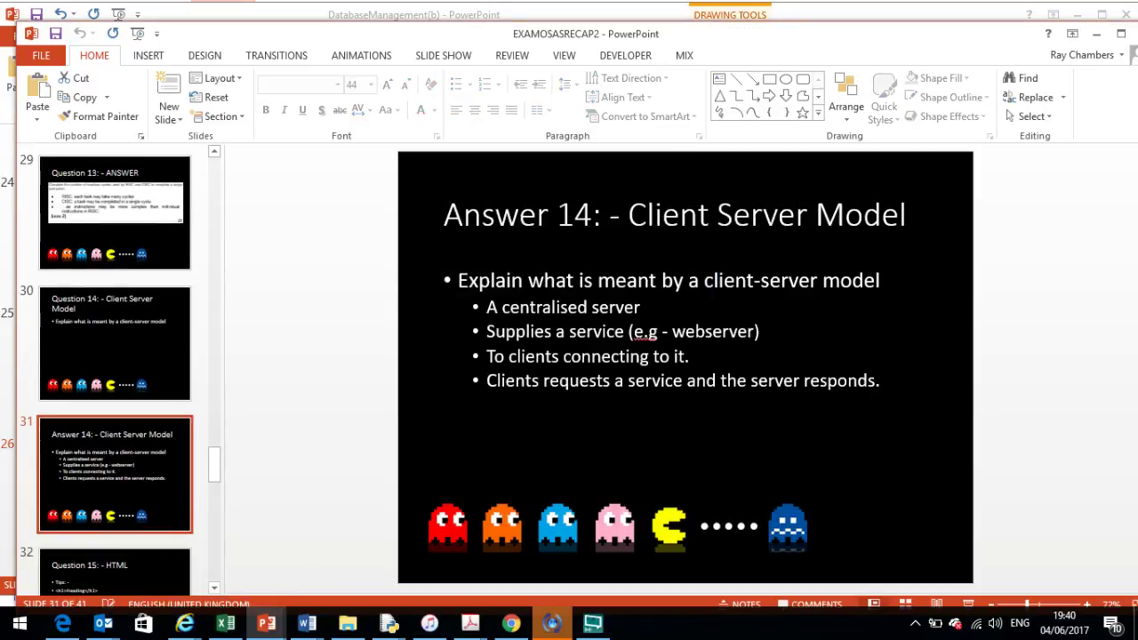
left_click_drag(657, 308, 493, 313)
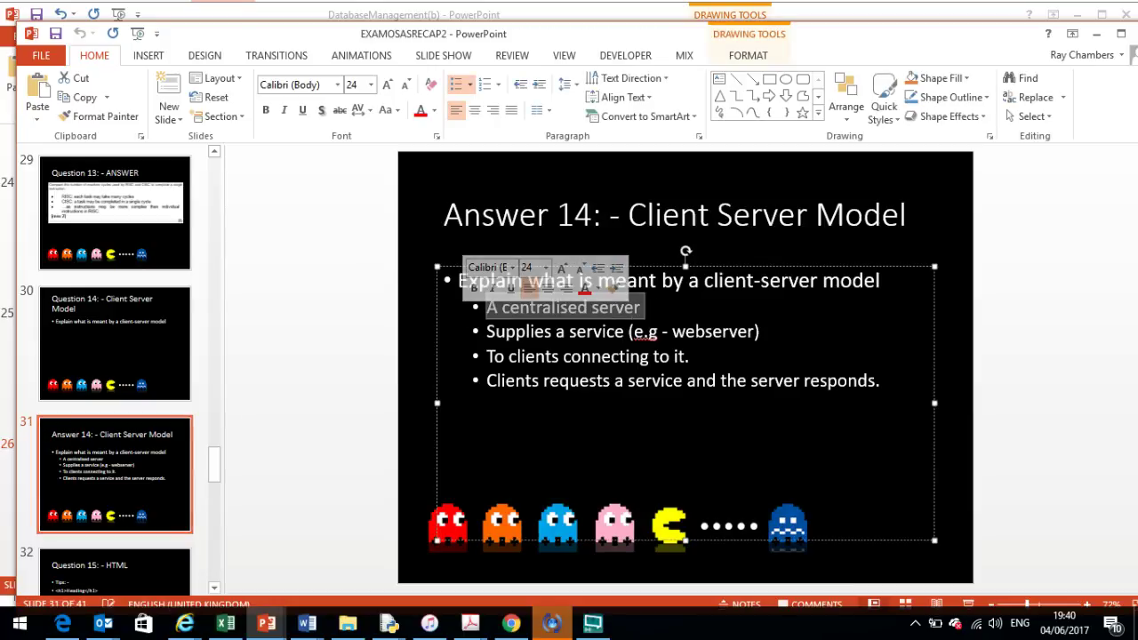
left_click_drag(763, 332, 694, 357)
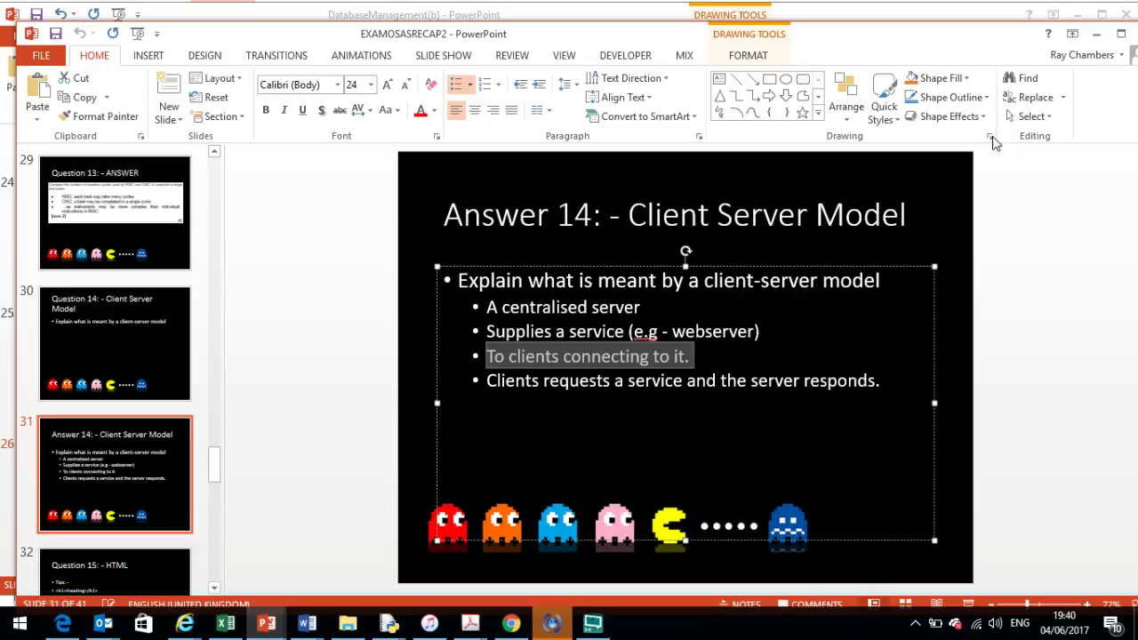
Return to Document2 in Word and draw a circle about 2.3 cm high and 2.4 cm wide below the "Client server model –" line
left_click(307, 625)
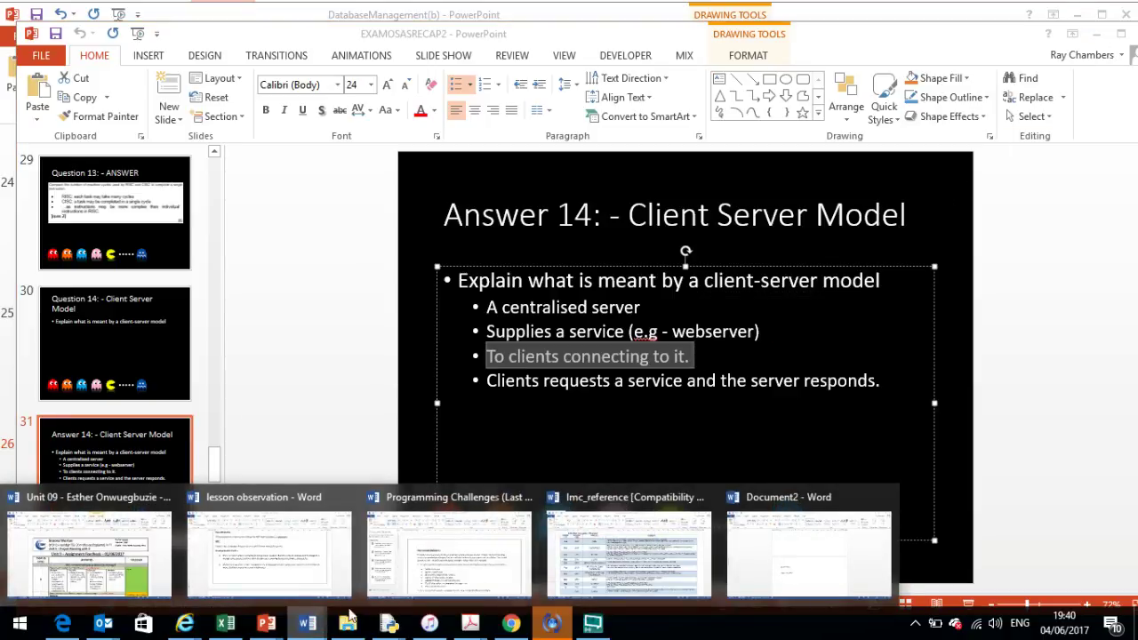
left_click(816, 572)
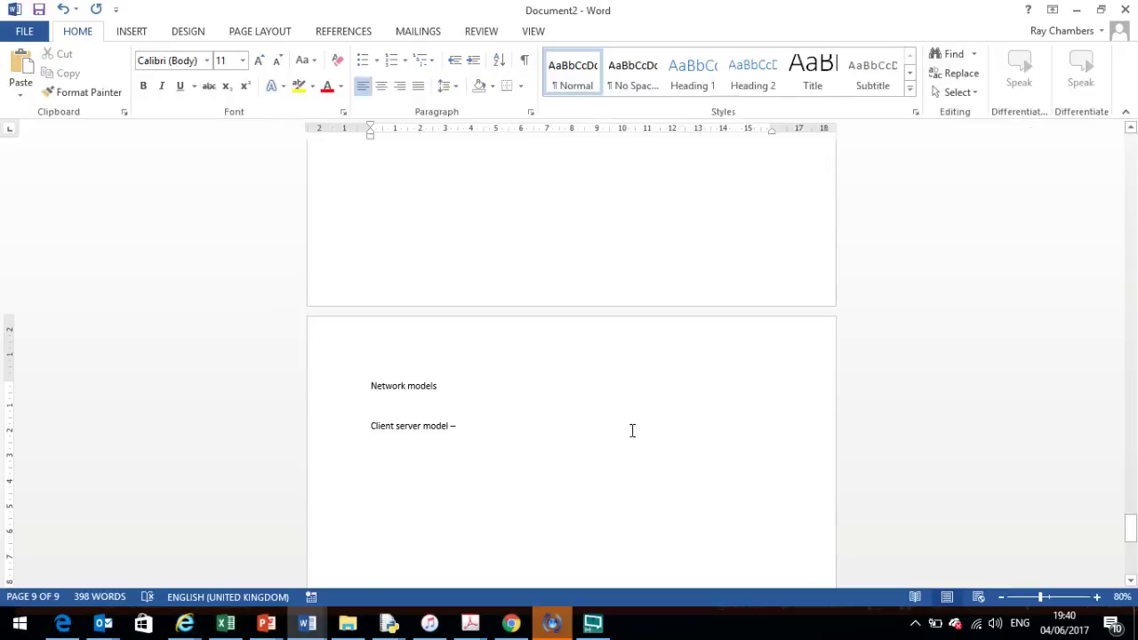
left_click(131, 36)
left_click(225, 76)
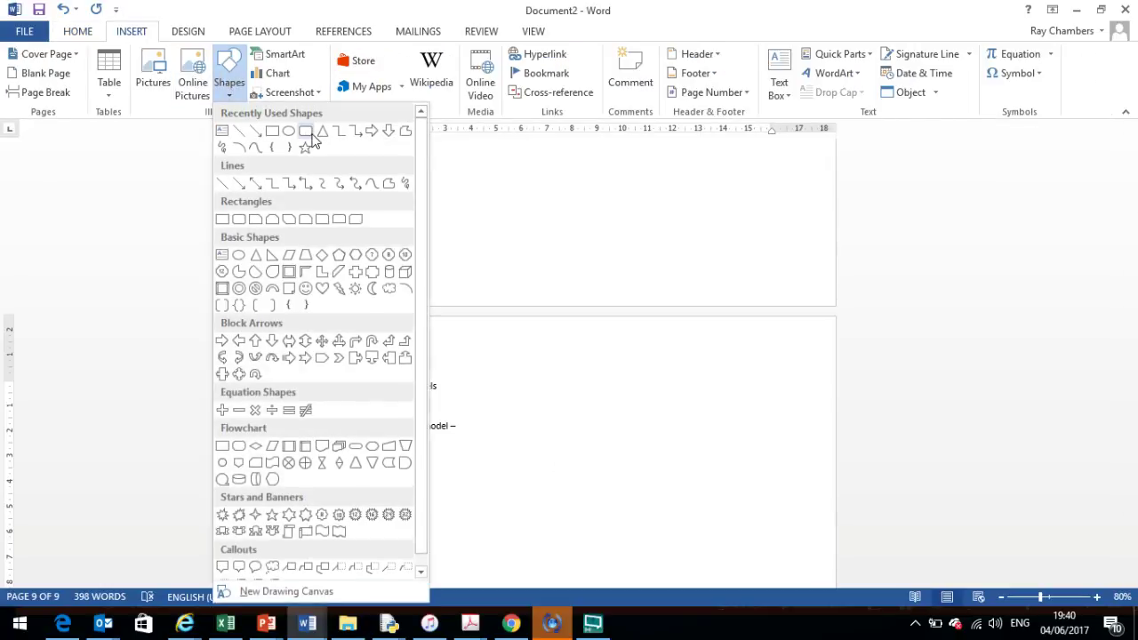
left_click(289, 132)
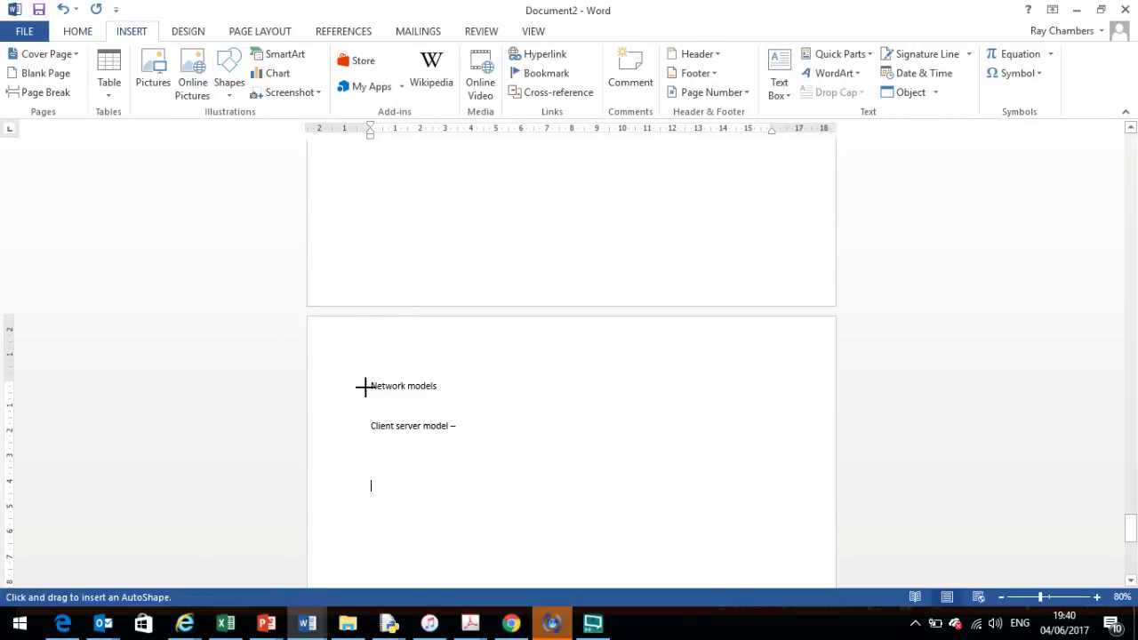
left_click_drag(379, 451, 441, 511)
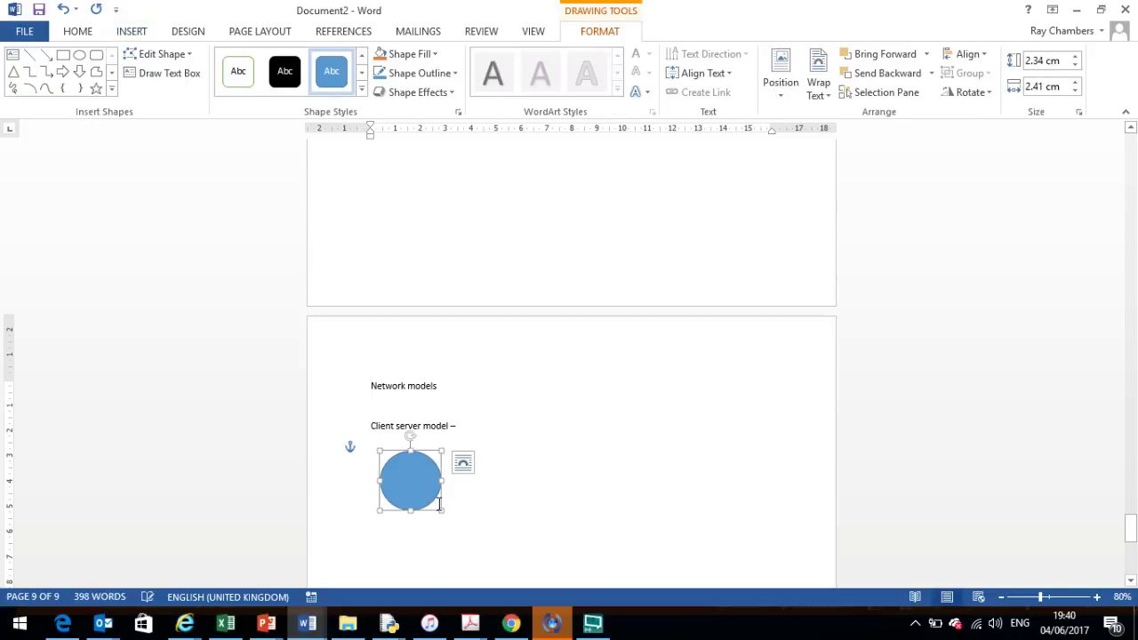
Paste two copies of the circle and arrange all three as an overlapping vertical stack below the client server line
key("ctrl+c")
key("ctrl+v")
left_click_drag(401, 545, 406, 490)
key("ctrl+v")
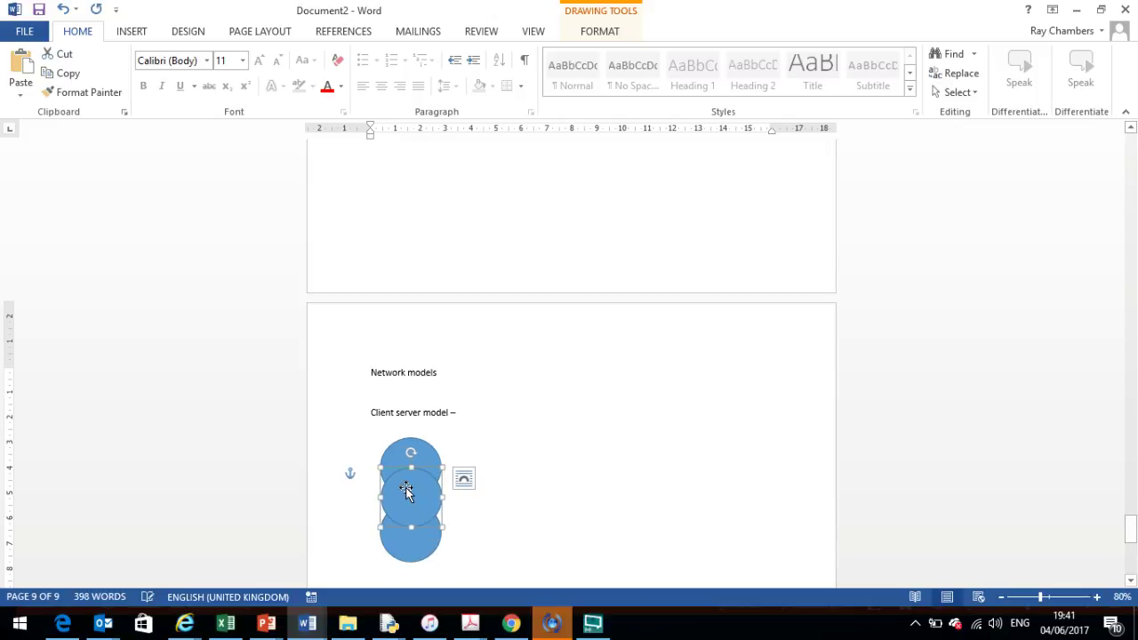
Paste two more copies of the circle, placing one in the middle of the page and one near the right margin, level with the stack
left_click(515, 460)
key("ctrl+v")
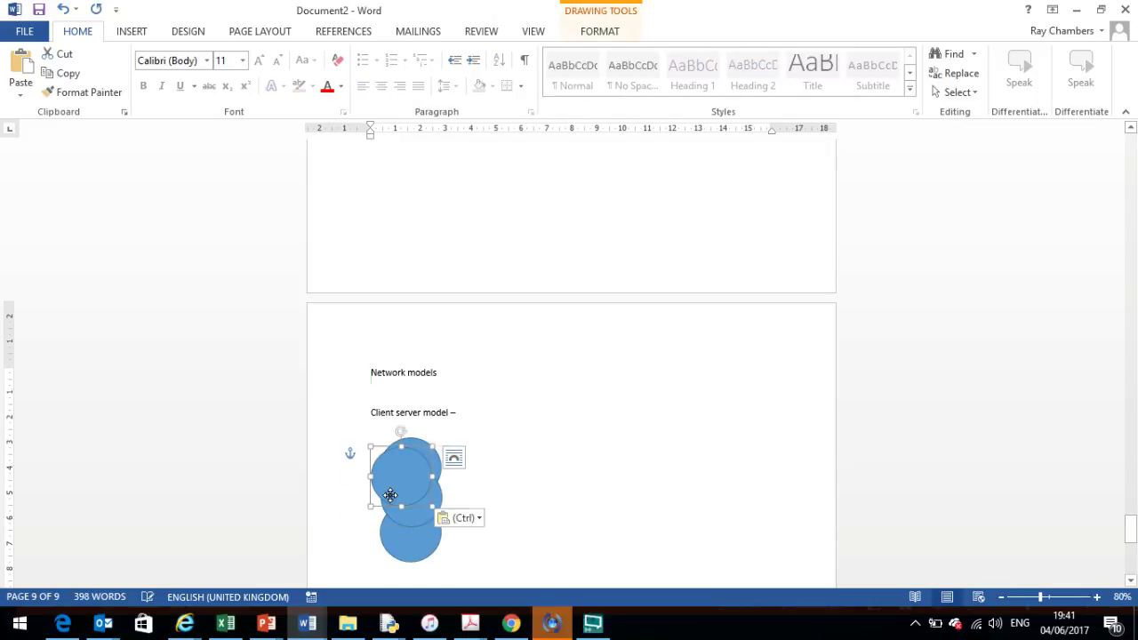
left_click(404, 485)
left_click_drag(403, 486, 559, 507)
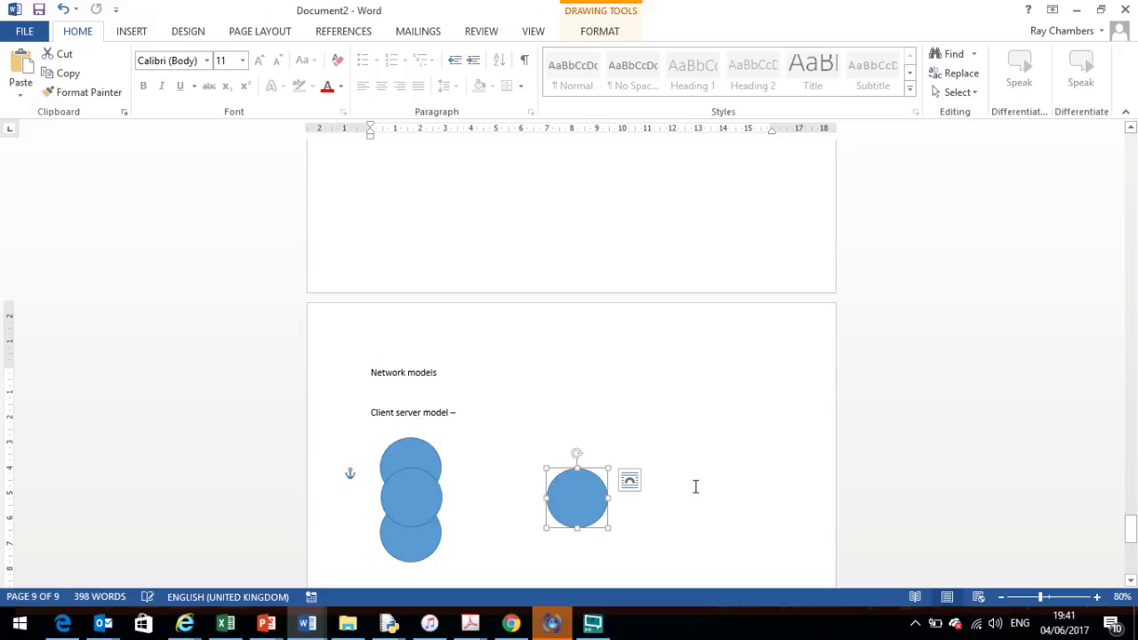
left_click(711, 478)
key("ctrl+v")
left_click_drag(419, 501, 755, 503)
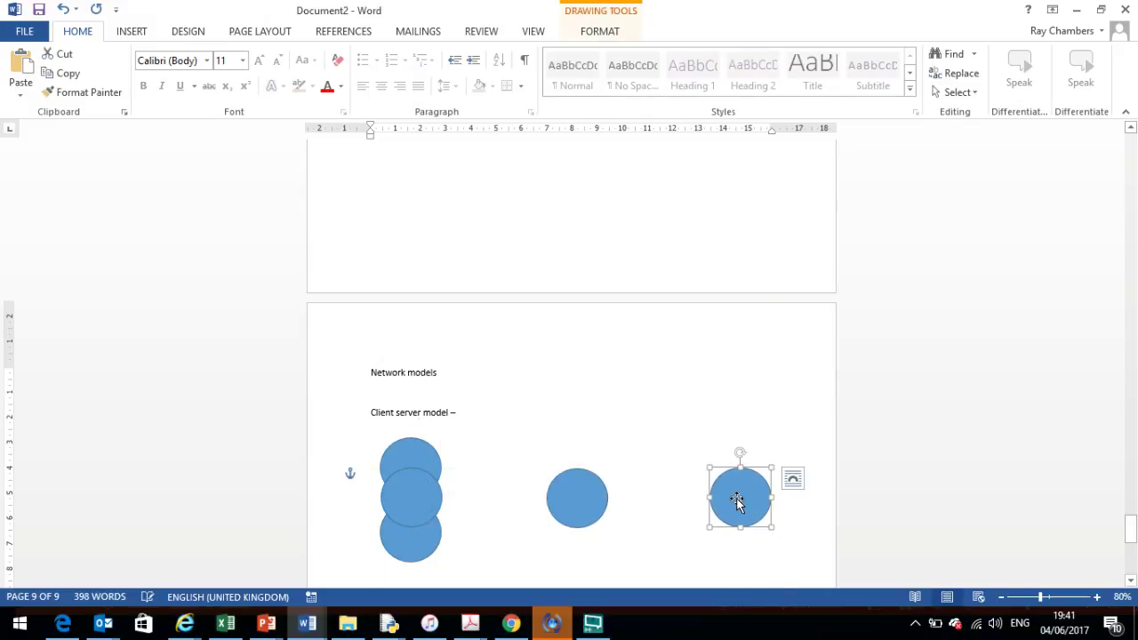
Label the circle near the right margin "server" and the middle circle "network"
right_click(737, 500)
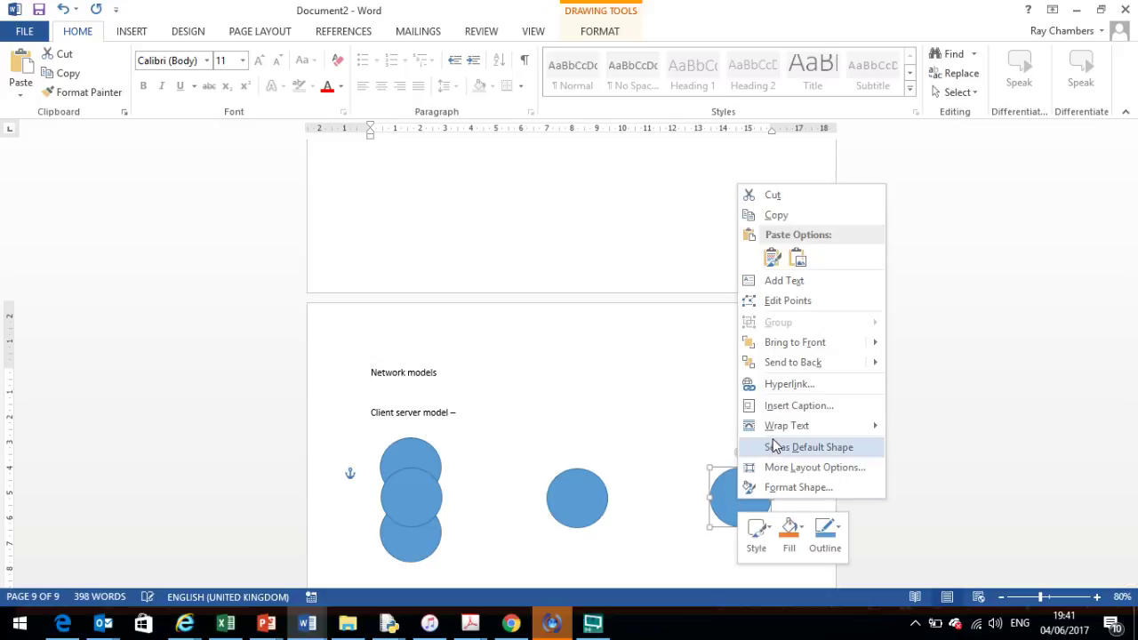
left_click(765, 281)
type("server")
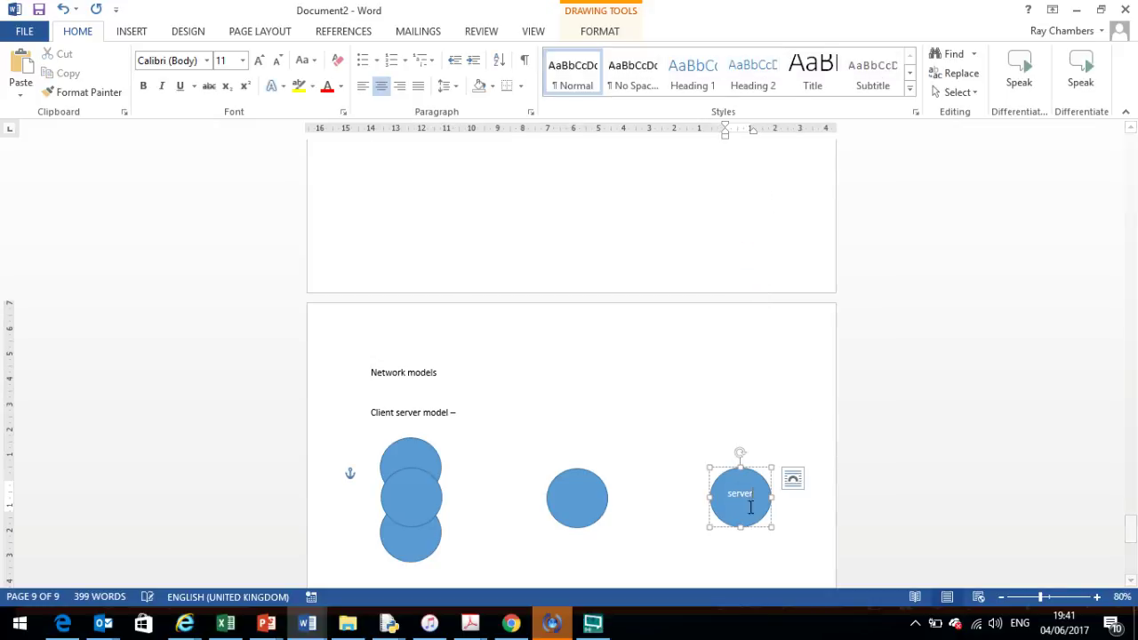
left_click(580, 496)
left_click(637, 279)
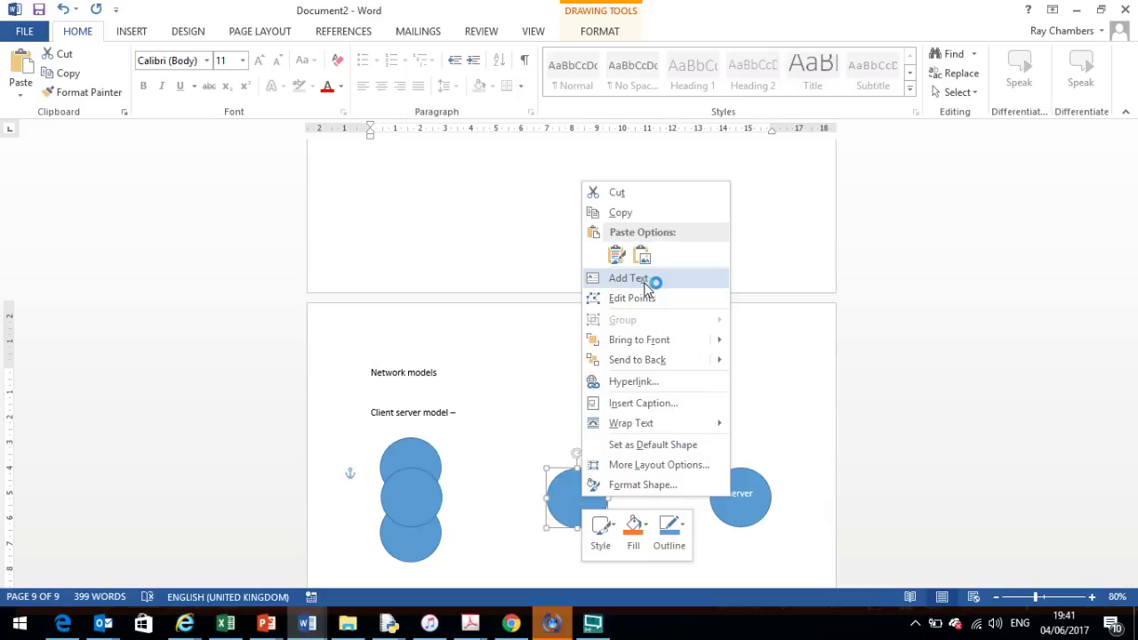
type("network")
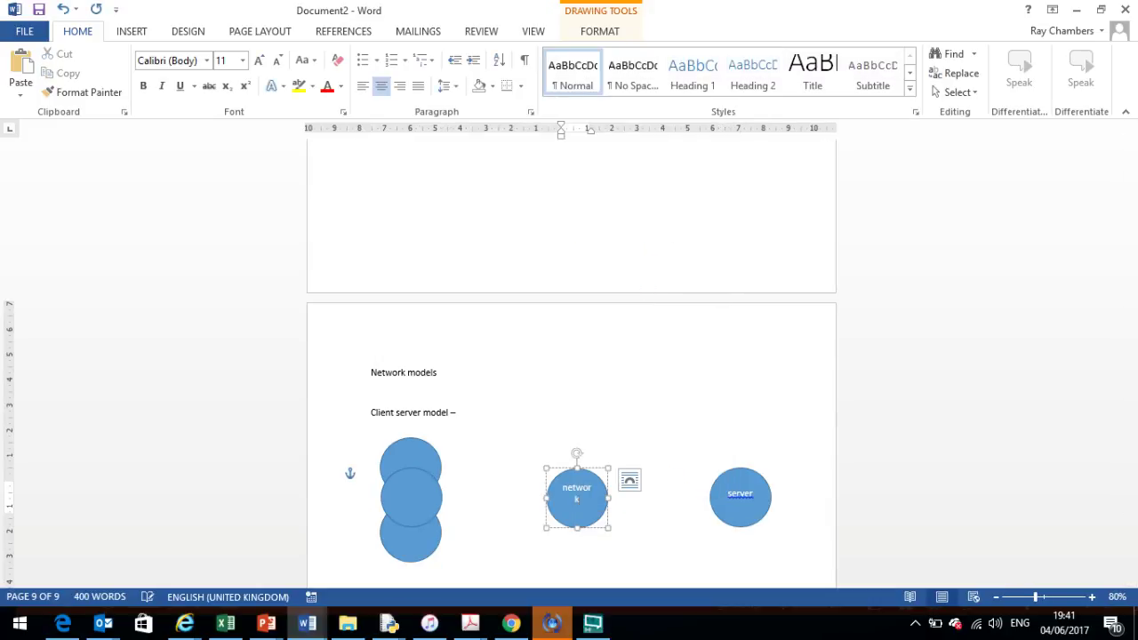
left_click(477, 478)
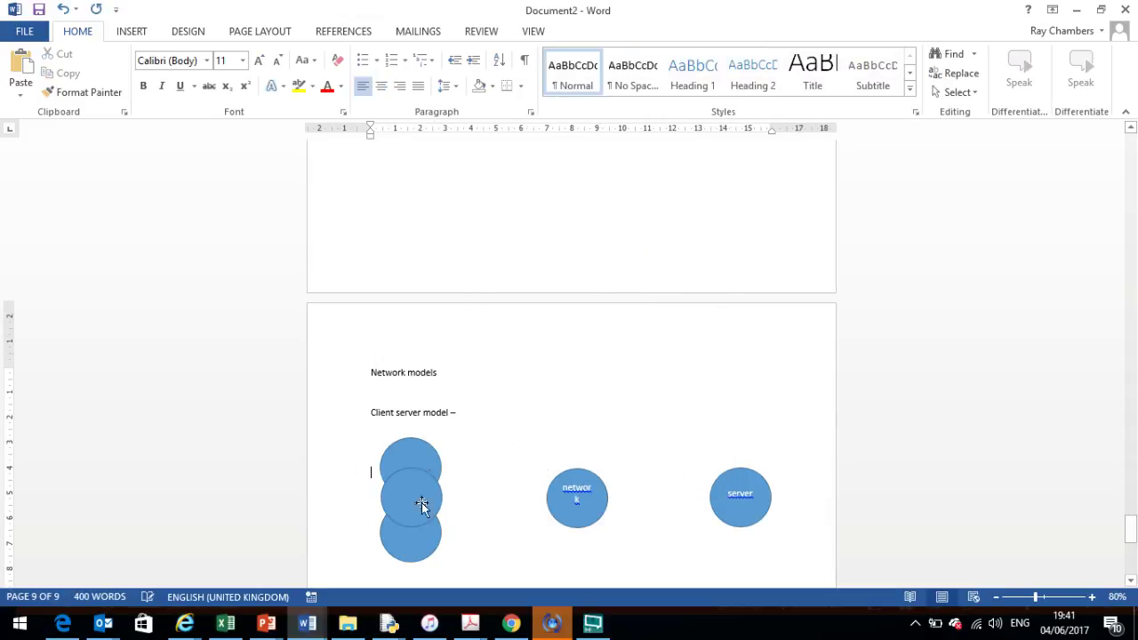
Draw an arrow about 3.7 cm wide and 1.3 cm high from the circle stack to the network circle, and paste a copy of it
left_click(131, 31)
left_click(254, 92)
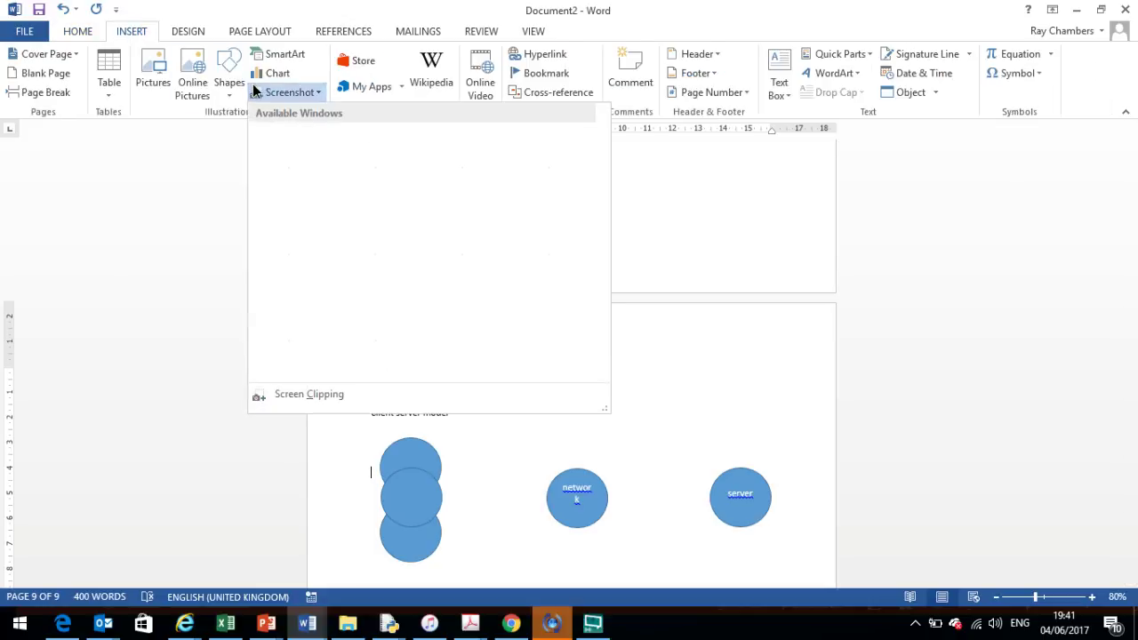
left_click(233, 89)
left_click(233, 93)
left_click(235, 92)
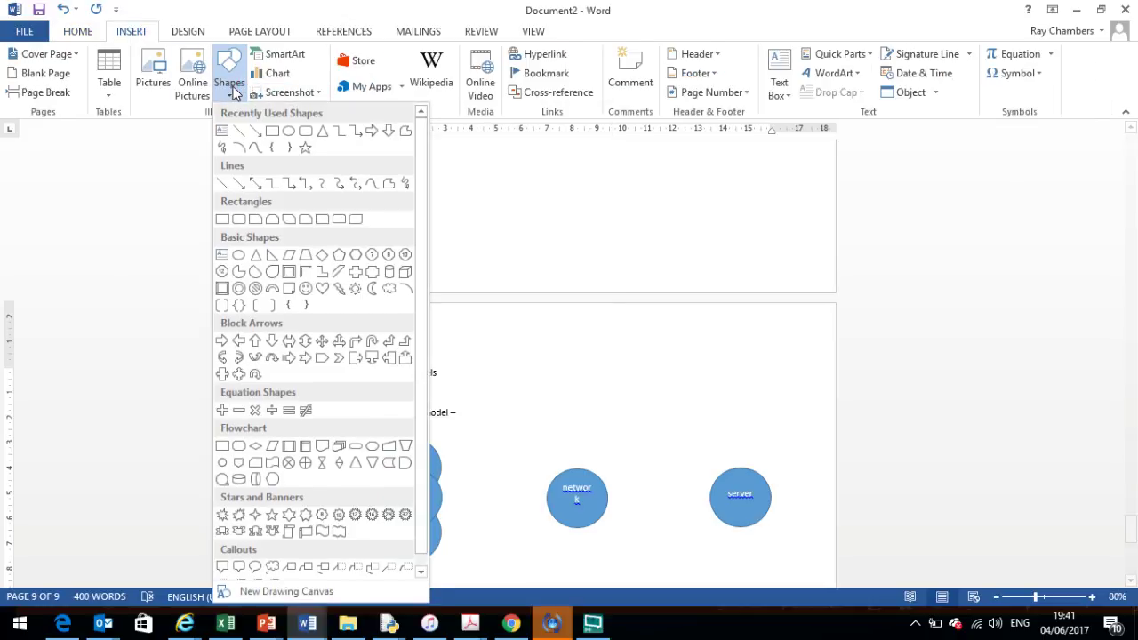
left_click(250, 131)
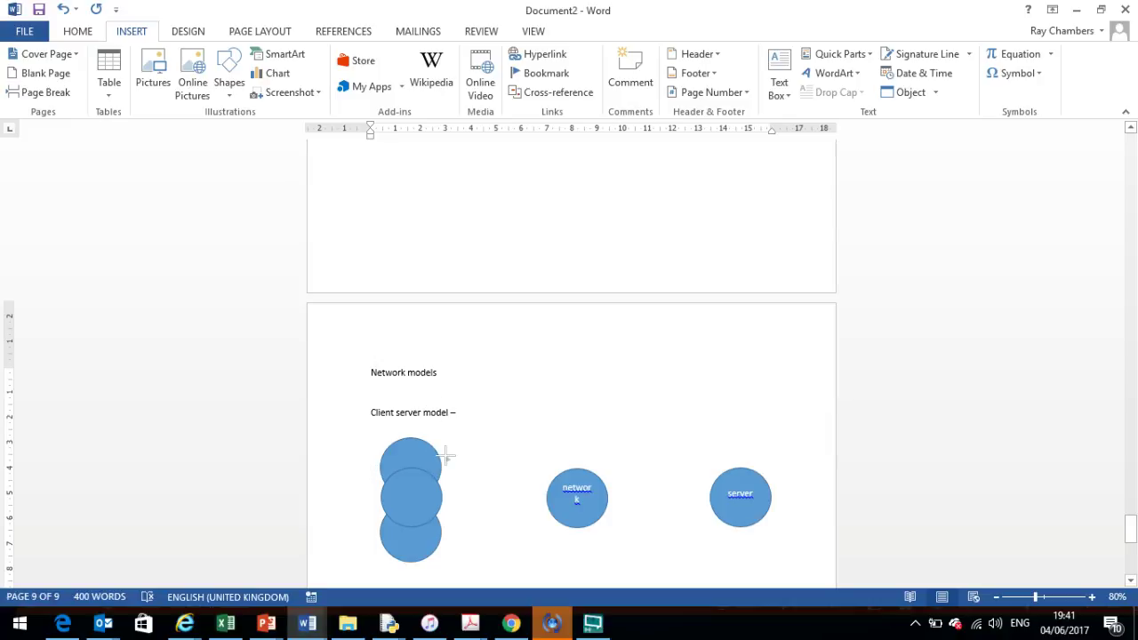
left_click_drag(447, 456, 538, 490)
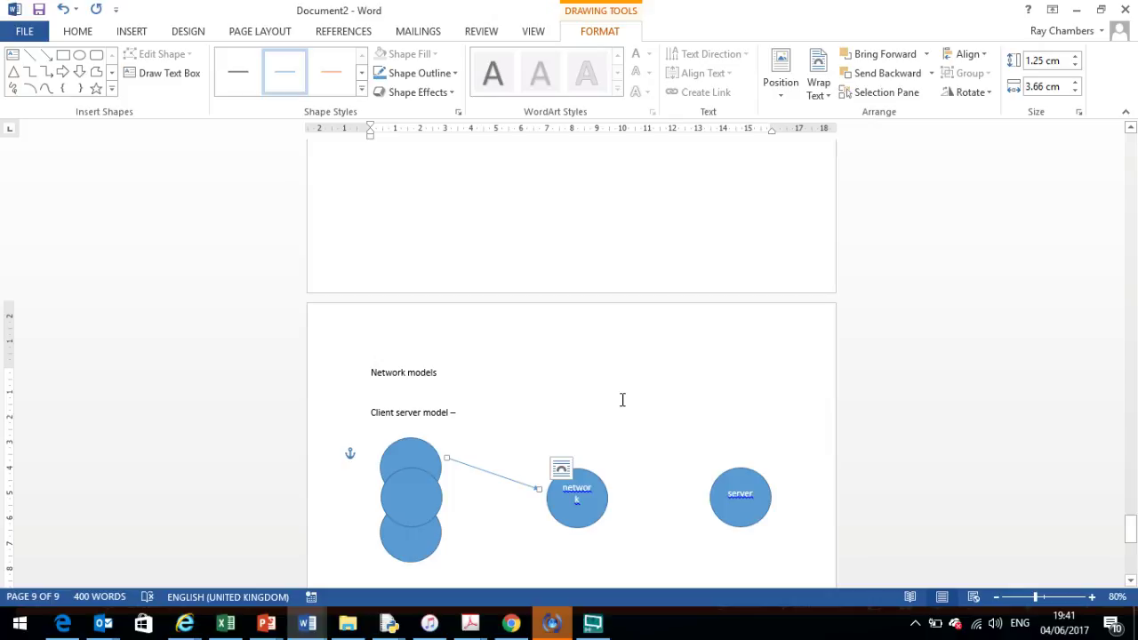
left_click(579, 427)
key("ctrl+v")
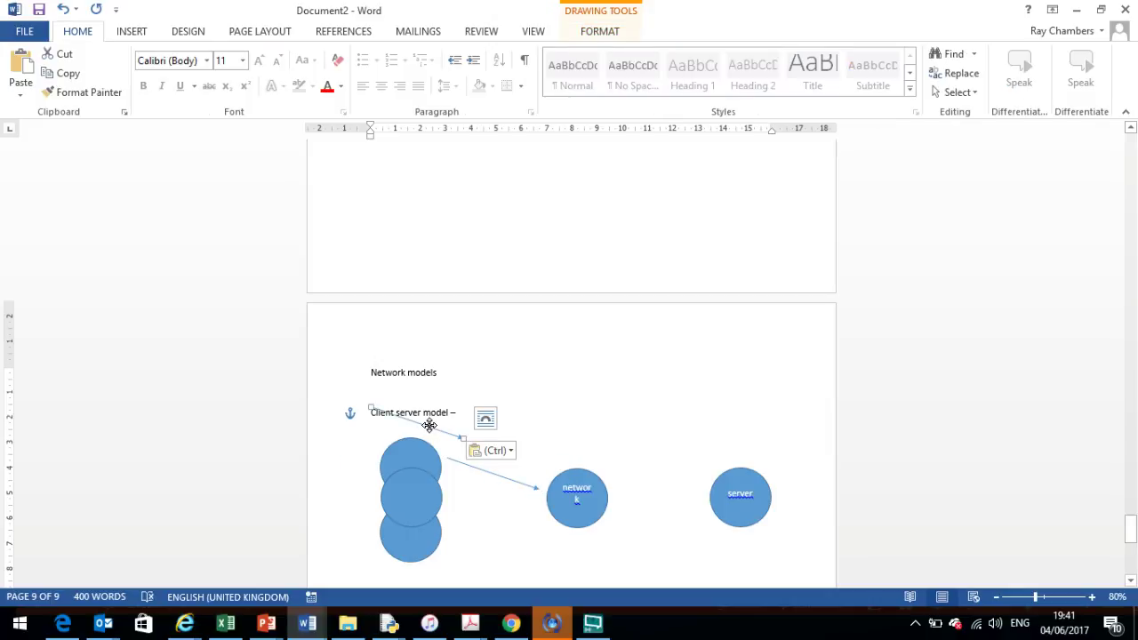
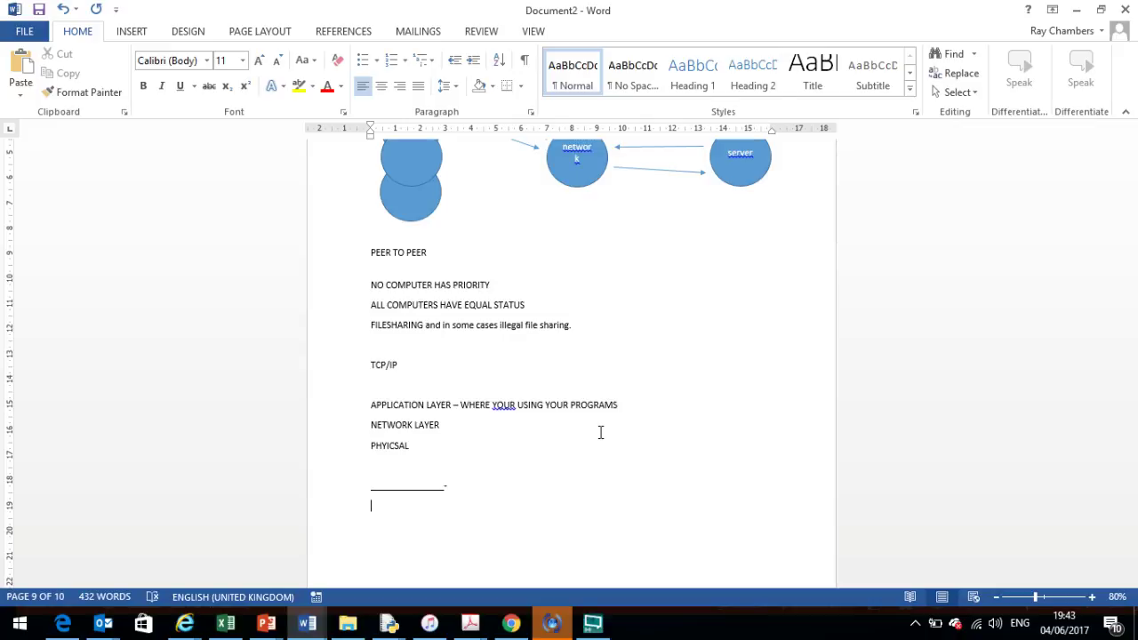
key("ctrl+o")
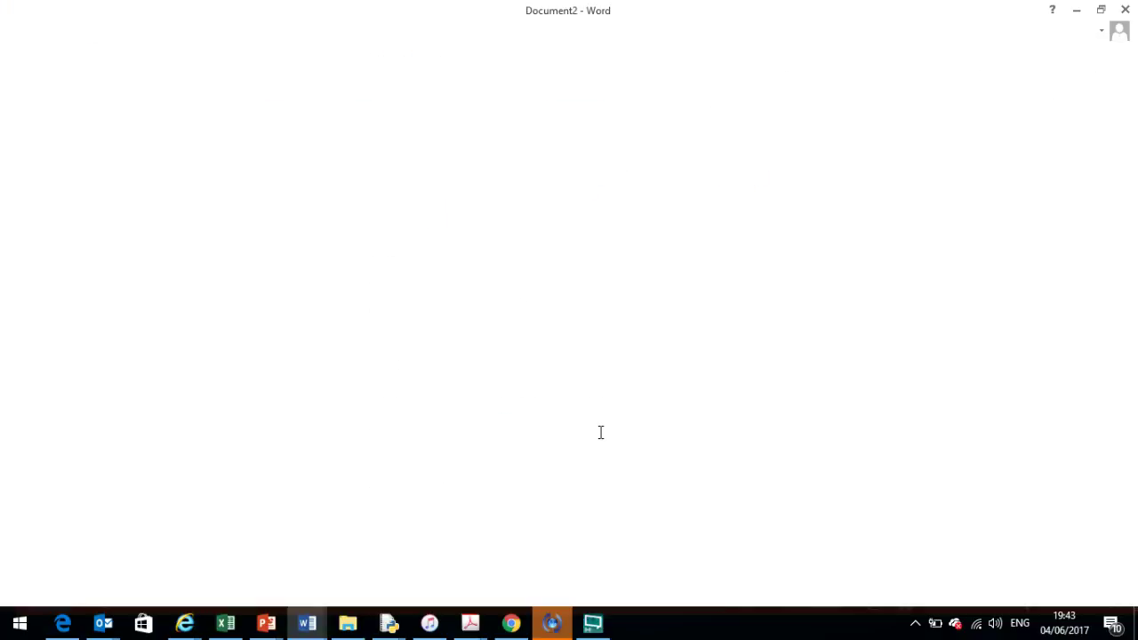
key("alt+Tab")
key("alt+Tab")
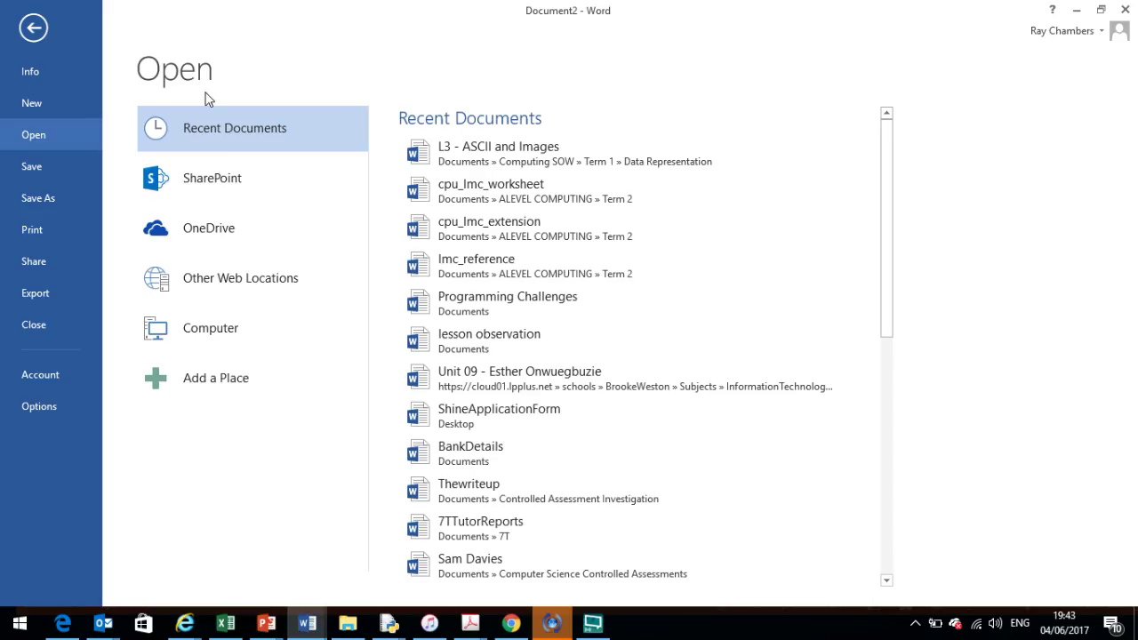
left_click(34, 25)
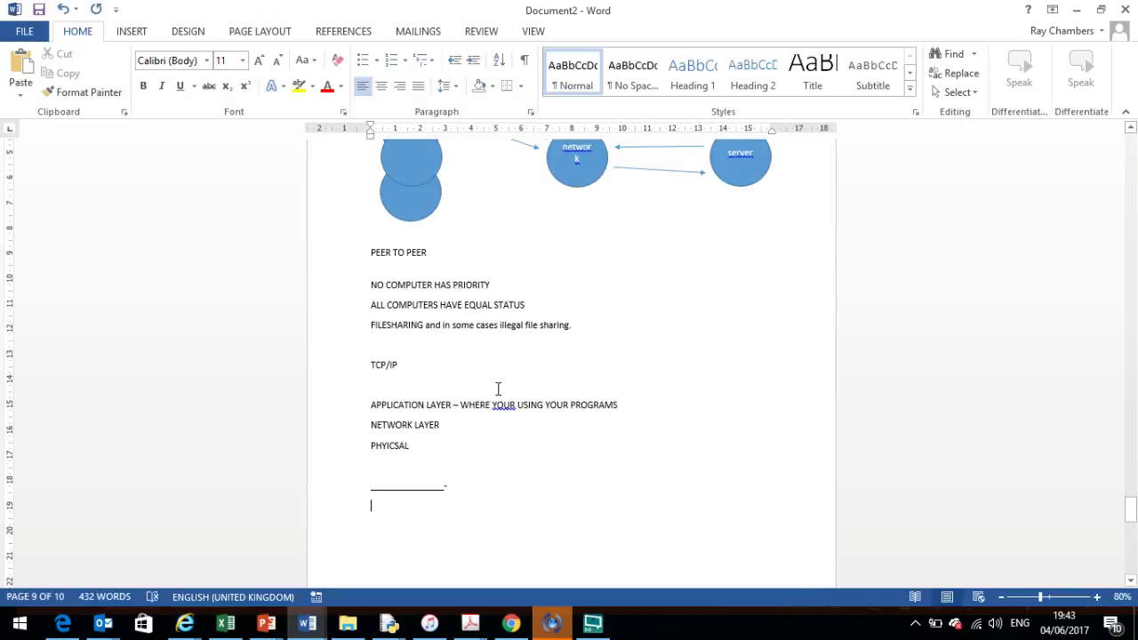
Add an "OSI MODEL" heading below the divider line, followed by the line "APPLICATION – USING THE PROGRAM 7"
left_click_drag(1126, 508, 1129, 521)
type("OSI MODEL")
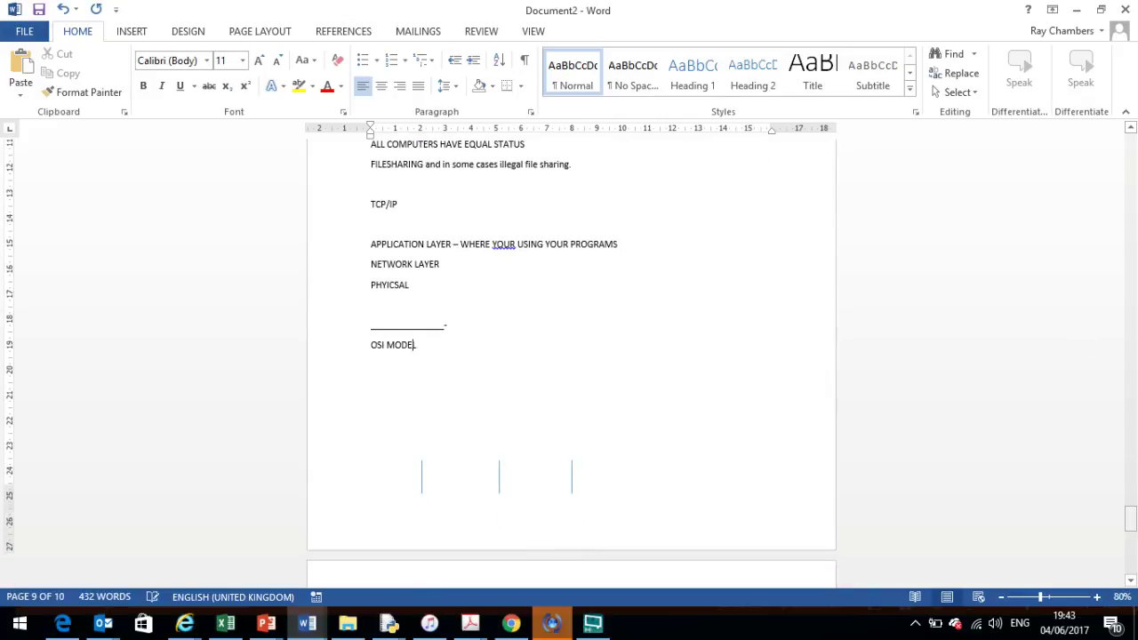
key("Return")
type("APPLICATION -")
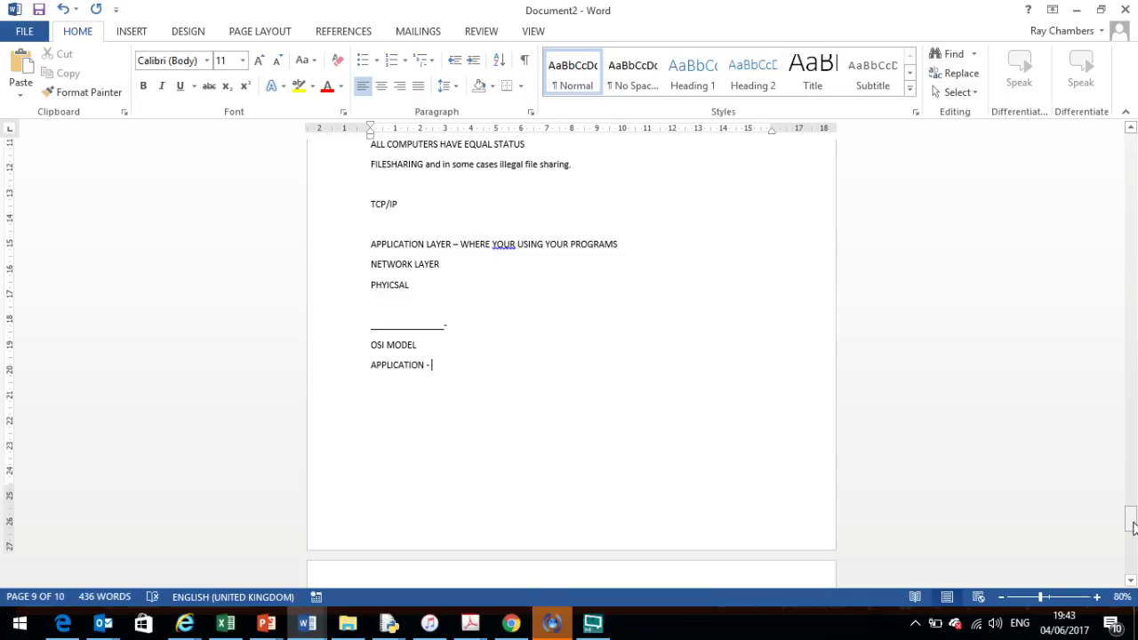
type(" USING THE PROGRAM")
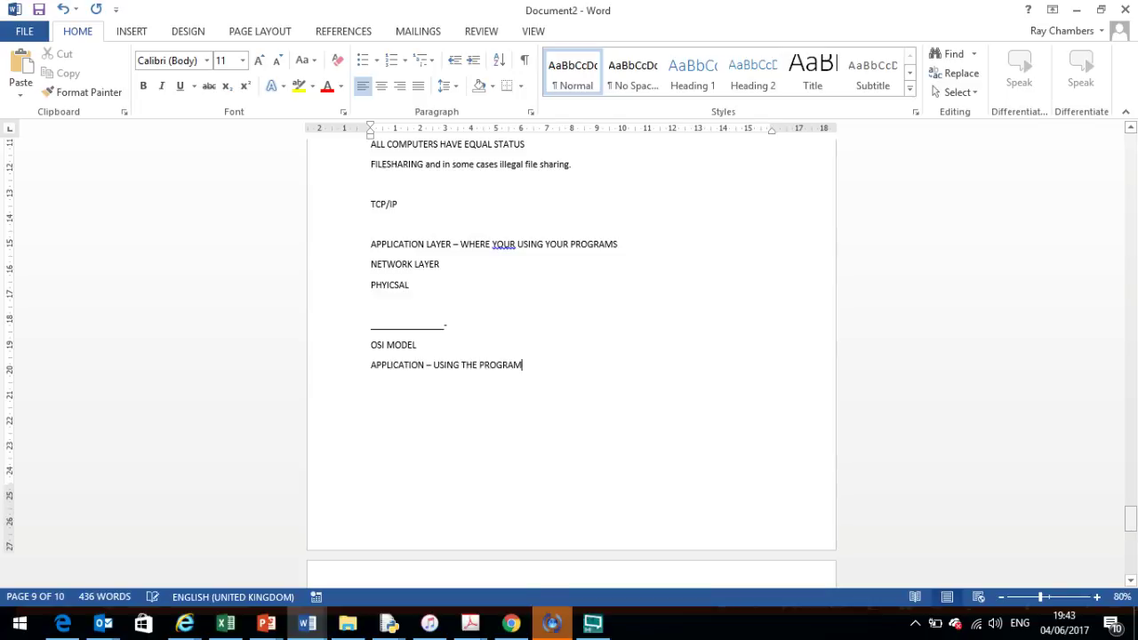
type(" 7")
Add the line "PRESENTATION – CONVERSION OF DATA" below the application layer
key("Return")
type("PRESENY")
key("BackSpace")
key("BackSpace")
key("BackSpace")
type("ENTATION - ")
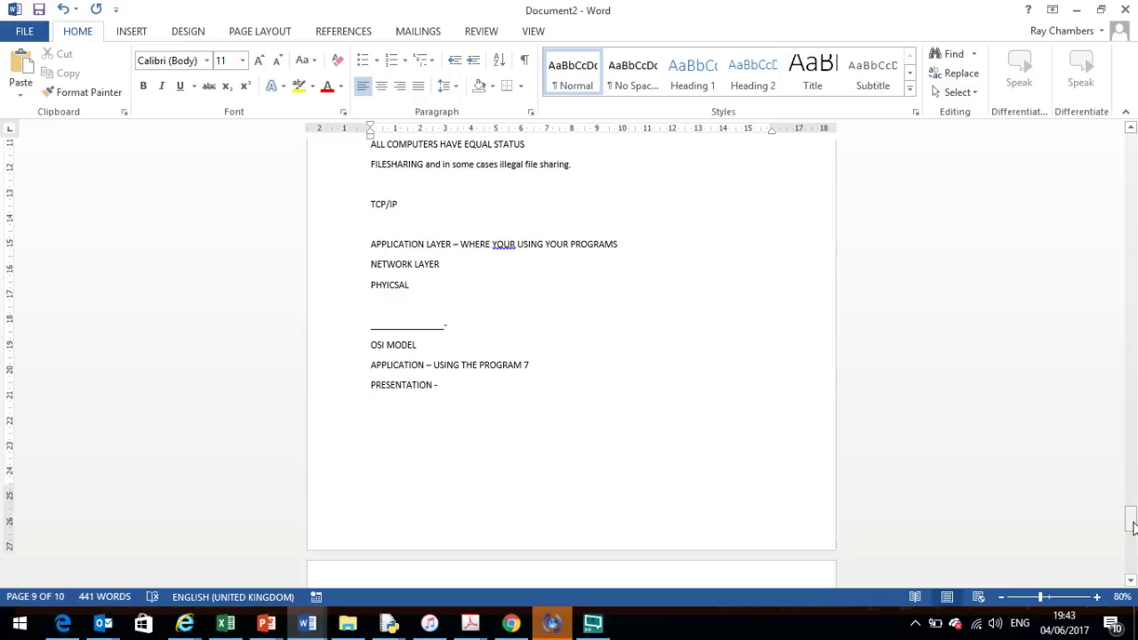
type("CONVE")
key("BackSpace")
key("BackSpace")
type("NVERSION OF DATA")
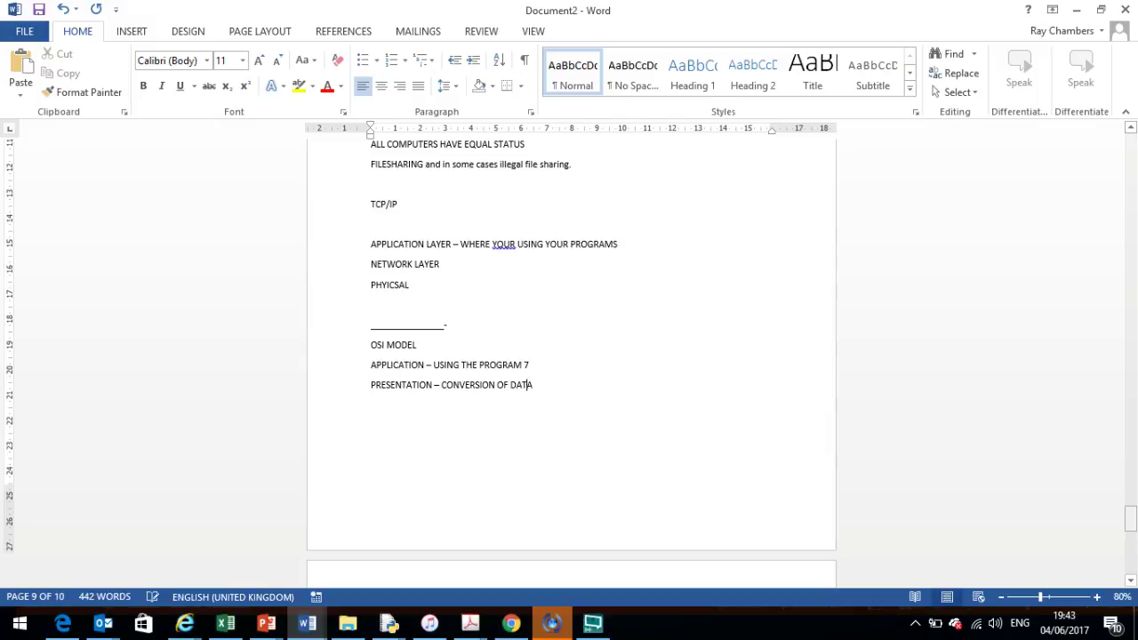
Add the line "SESSION – STARTING OR terminating the connection" below the presentation layer
key("Return")
type("SESSION -")
type("STARTING OR ")
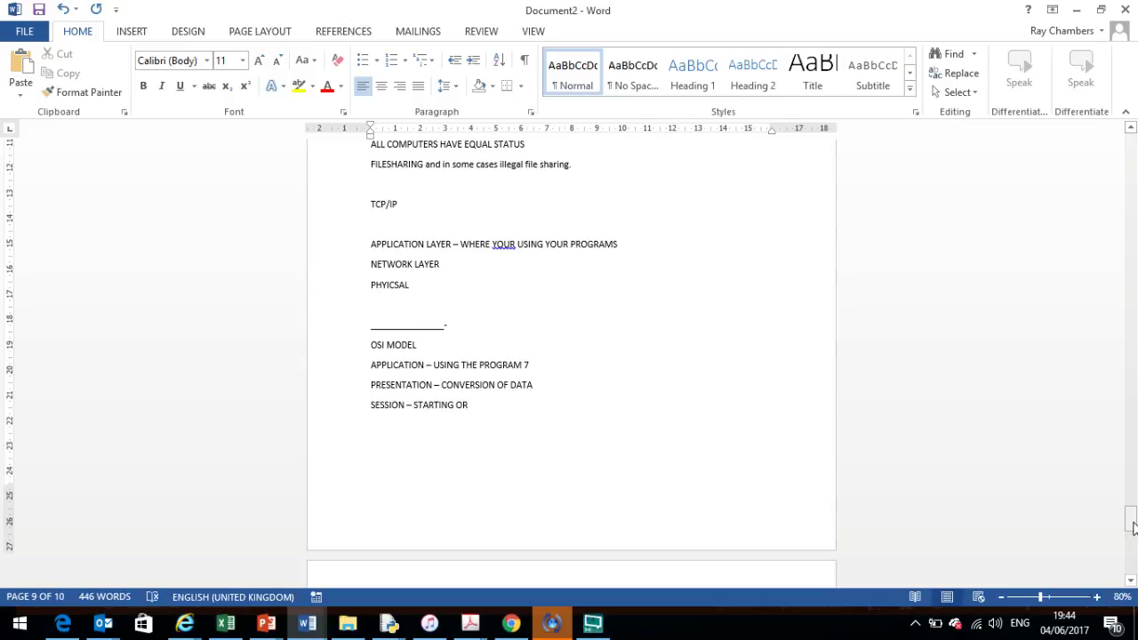
type("terminiating the connection")
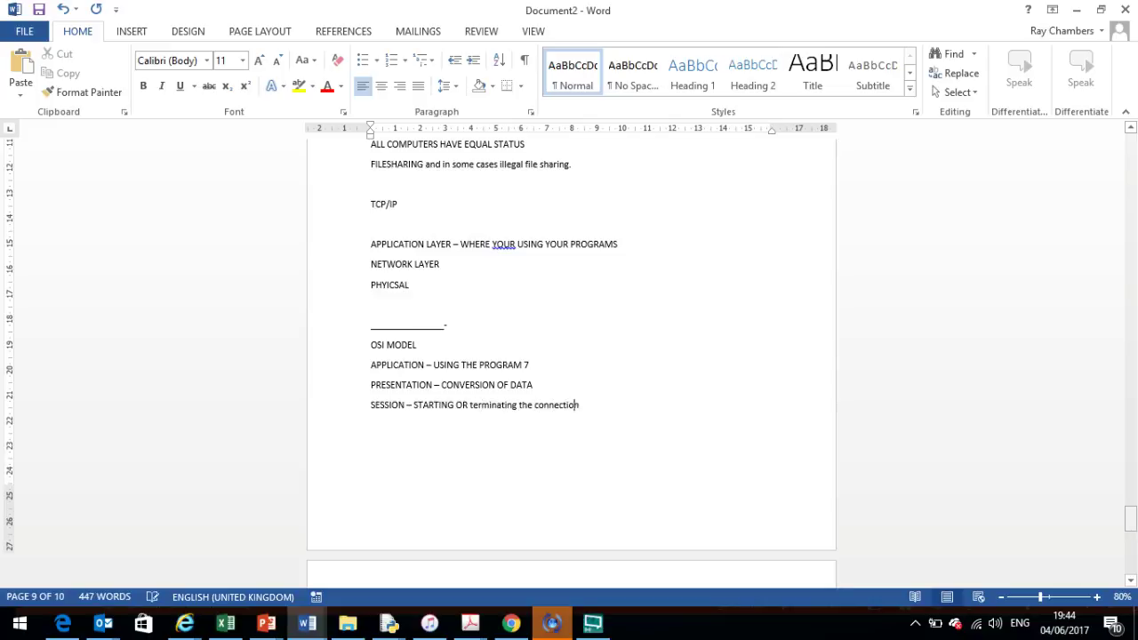
Add the line "TRANSPORT – How it gets there – keeping track of the segments on the network" below the session layer
key("Return")
type("TRANSPORT - How it gets there ")
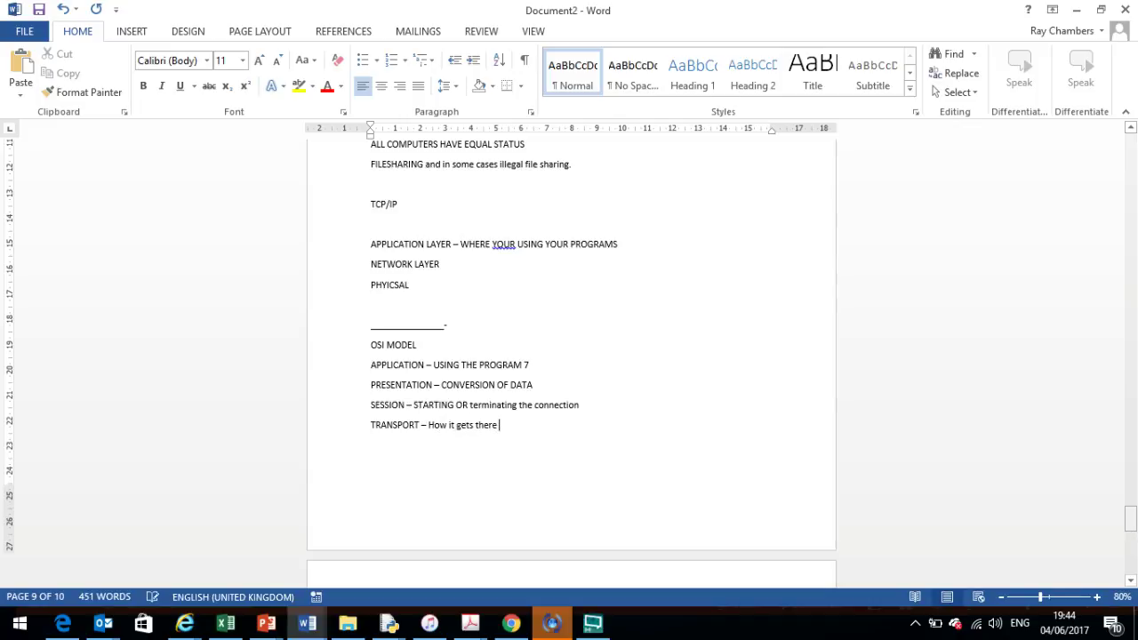
type("- keeping")
type(" track o f")
type("the segments")
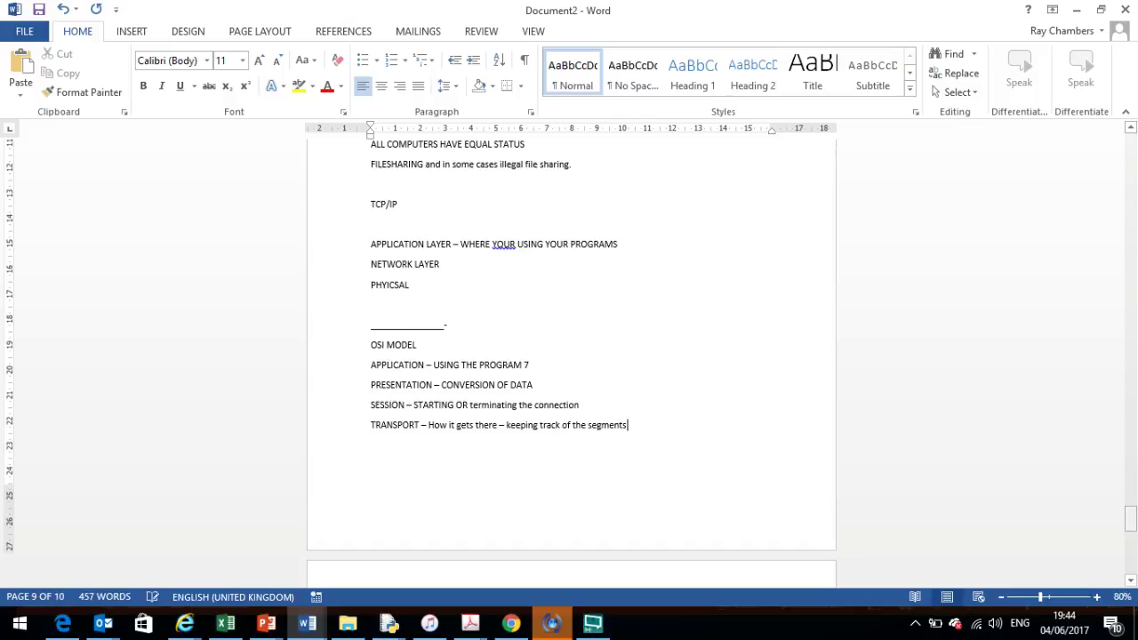
type(" on the network")
Add the lines "NETWORK – Data packets" and "DATA link – Access , error detection" to the OSI layer list
key("Return")
type("NETWO")
type("RK - Data packets")
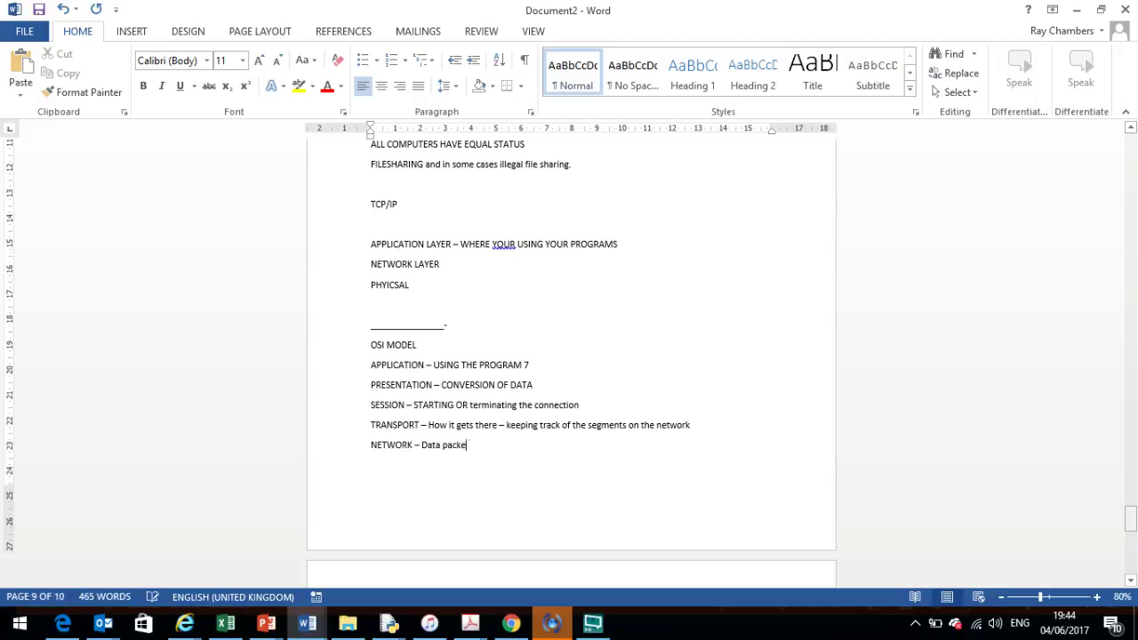
key("Return")
type("DATA link -")
type(" Access , error detec")
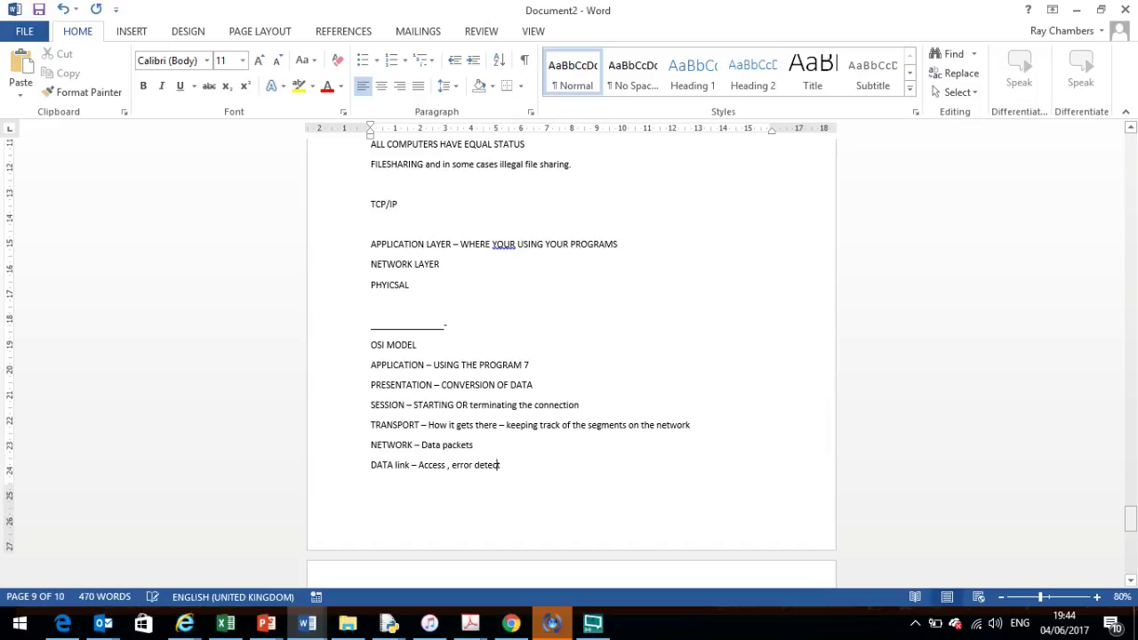
type("tion")
Insert a page break after the data link line and write "Phycail – Transmission media." on the new page
key("ctrl+Return")
type("Phycail - ")
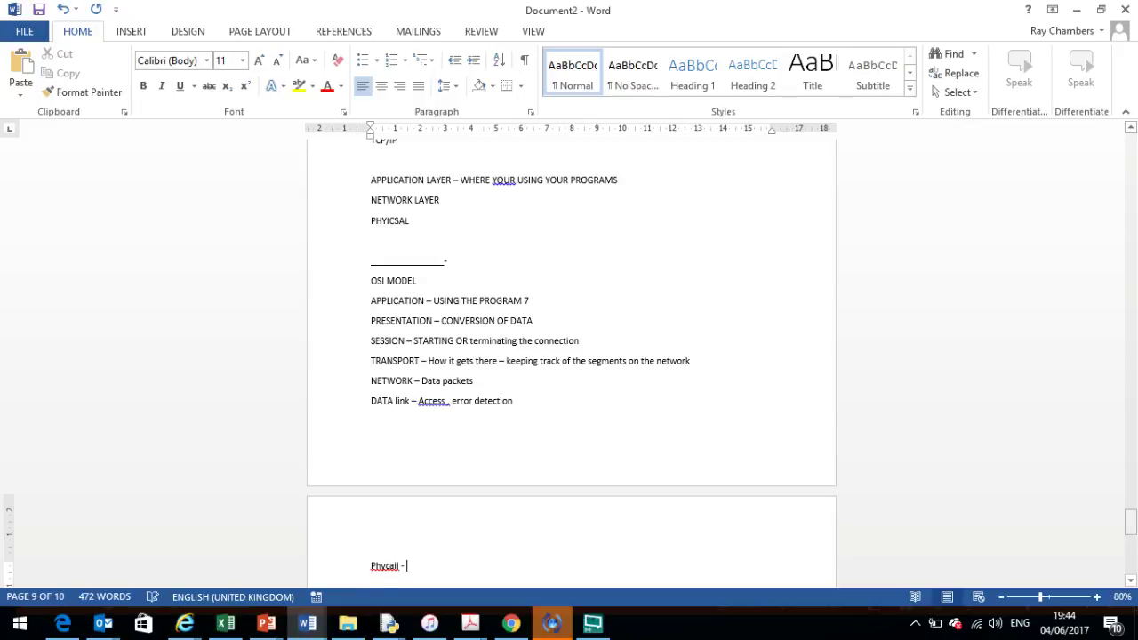
type("Transmission media.")
key("Return")
key("Return")
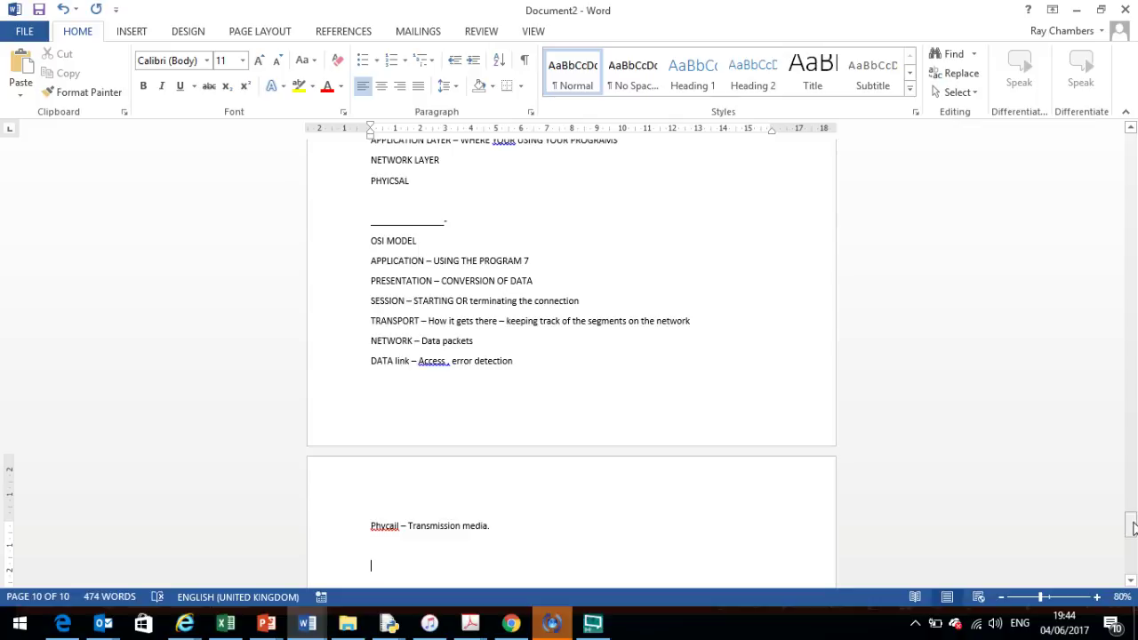
Add a "PACKET SWITCHING" heading and start a bulleted list under it with "Packet / data is split into packets"
type("PACKET SWITCHING")
key("Return")
key("Return")
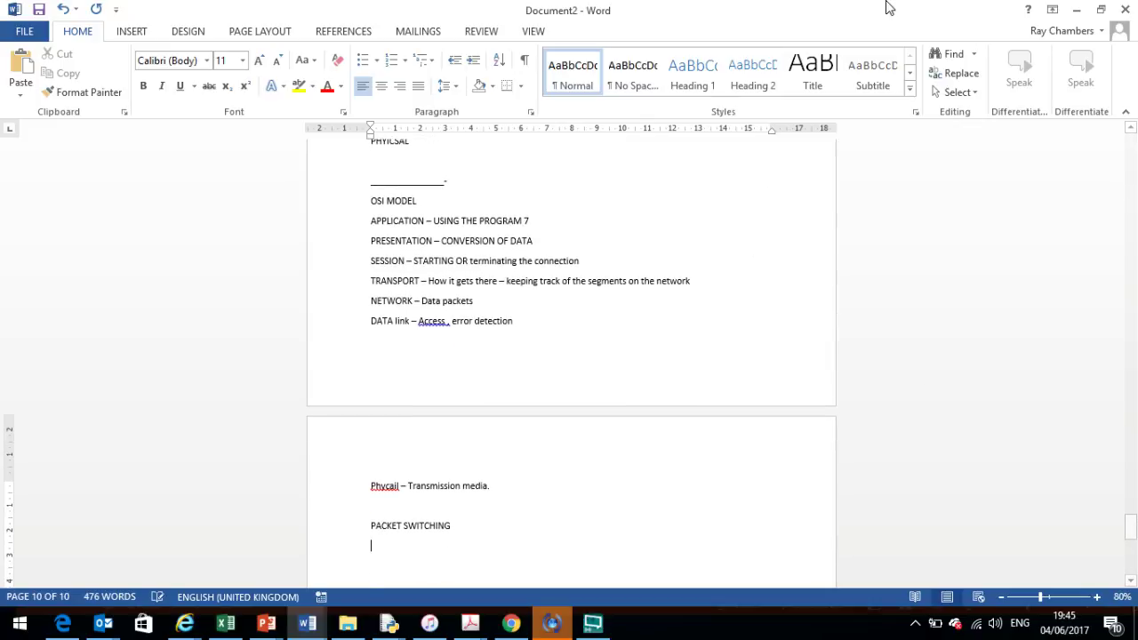
left_click(364, 59)
type("Packet ")
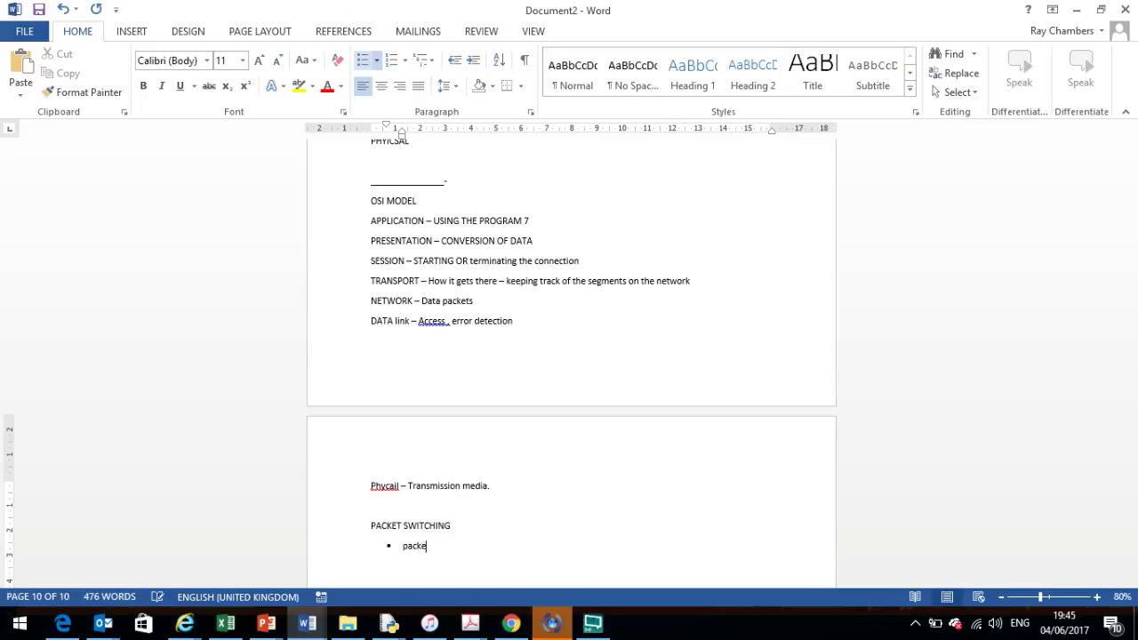
type("/ data is pslplit into packets")
key("Return")
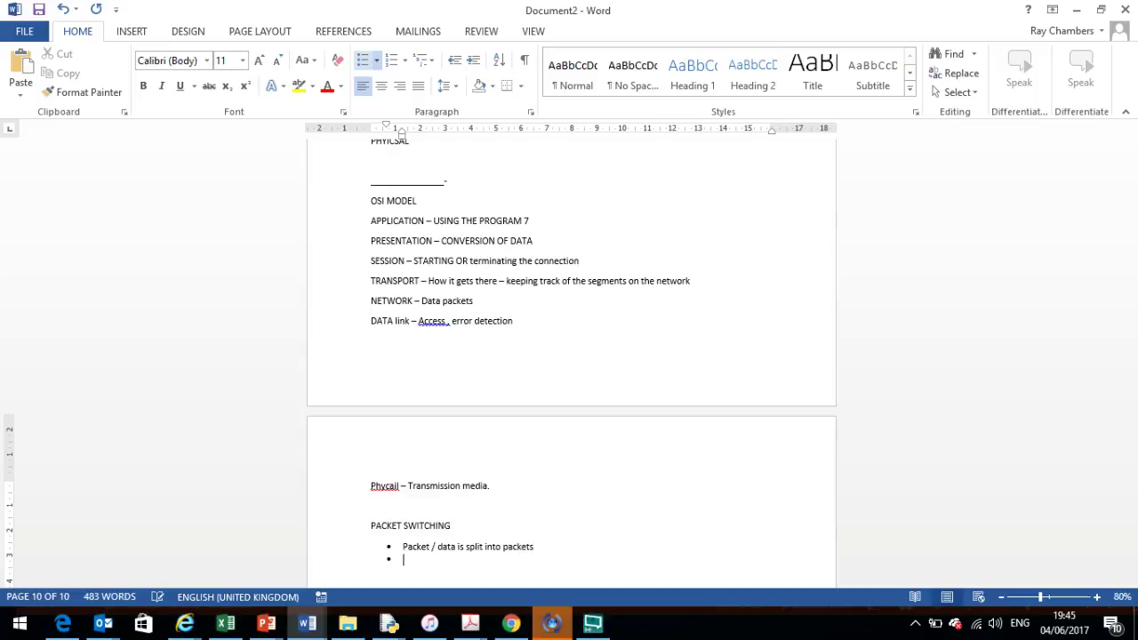
Add the bullets "Finds the quickest route", "Use any route available." and "Breaks data into something called packets.", and end the list
type("Finds the quickest route")
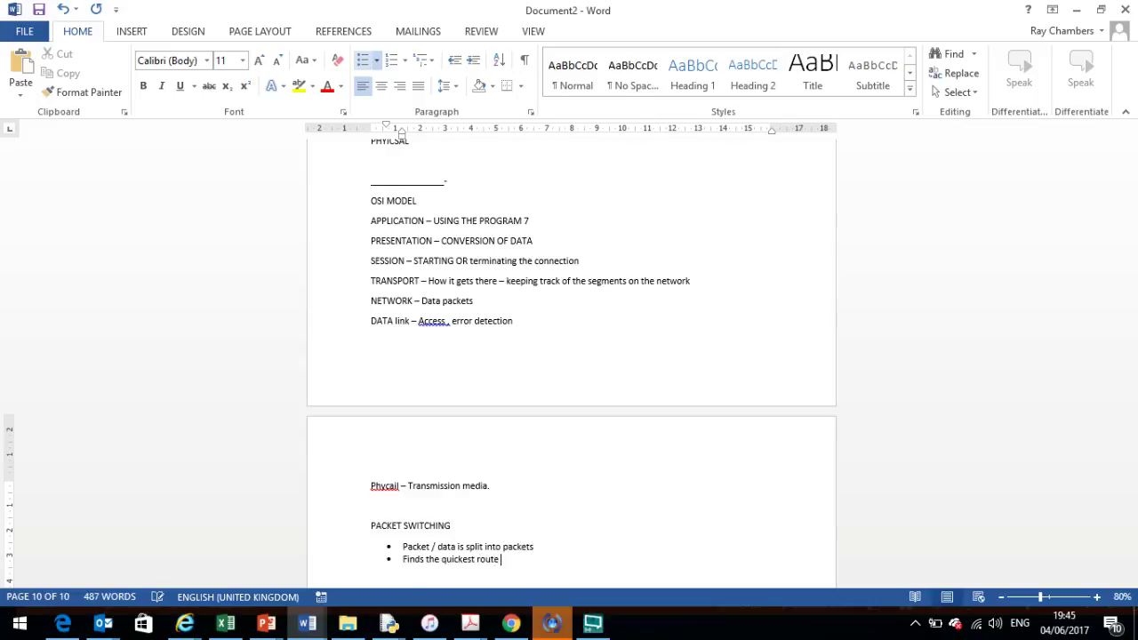
key("Return")
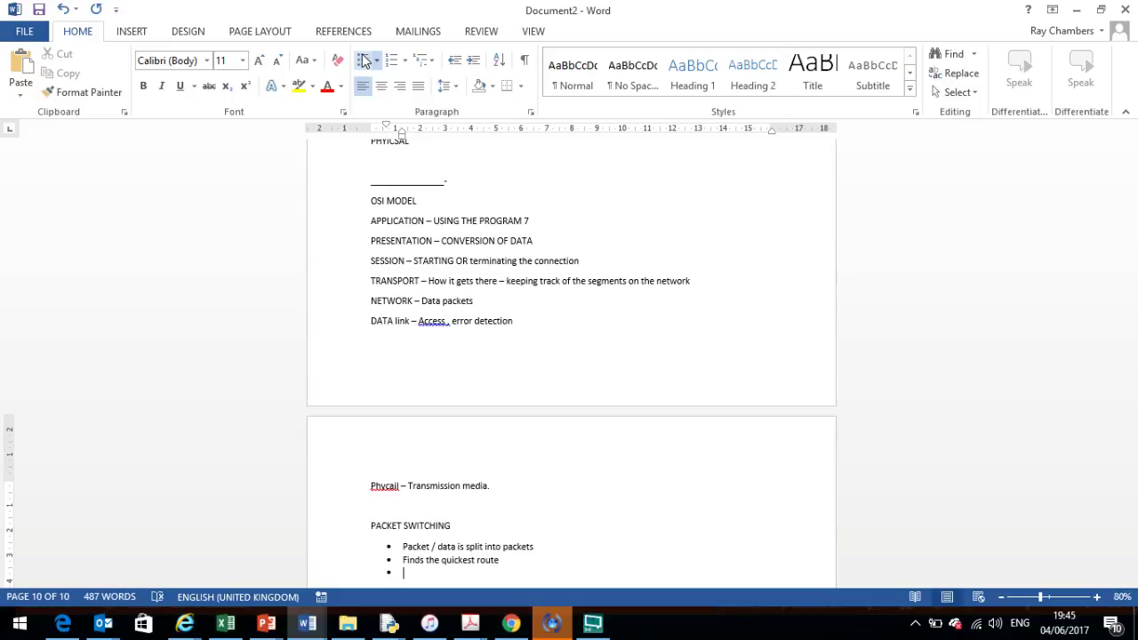
type("Use any route available.")
key("Return")
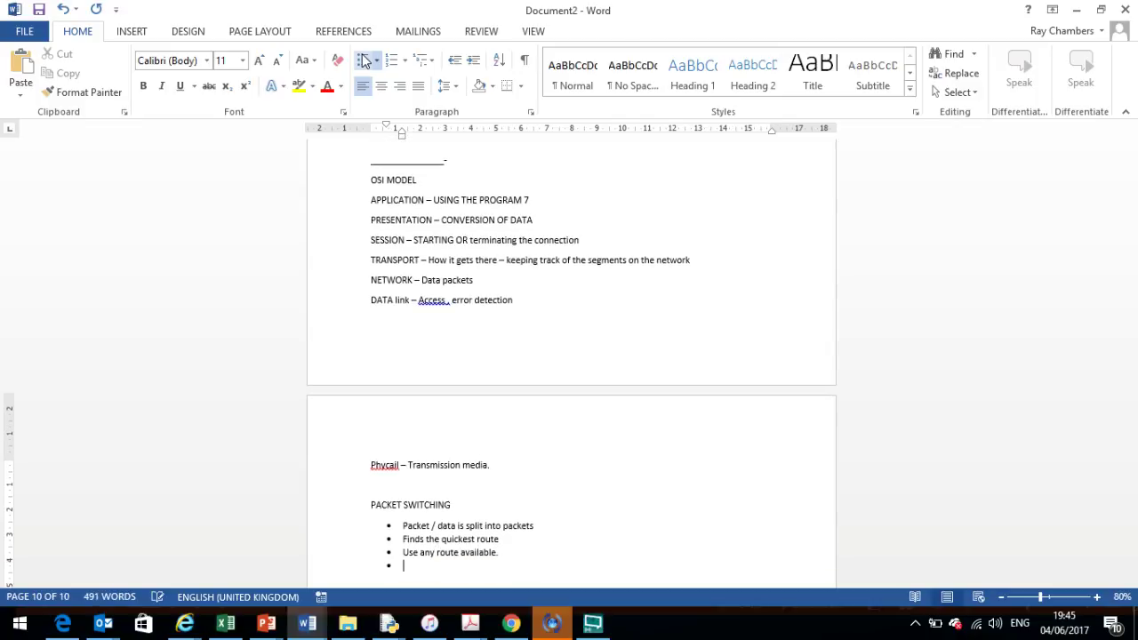
type("Breaks data into something")
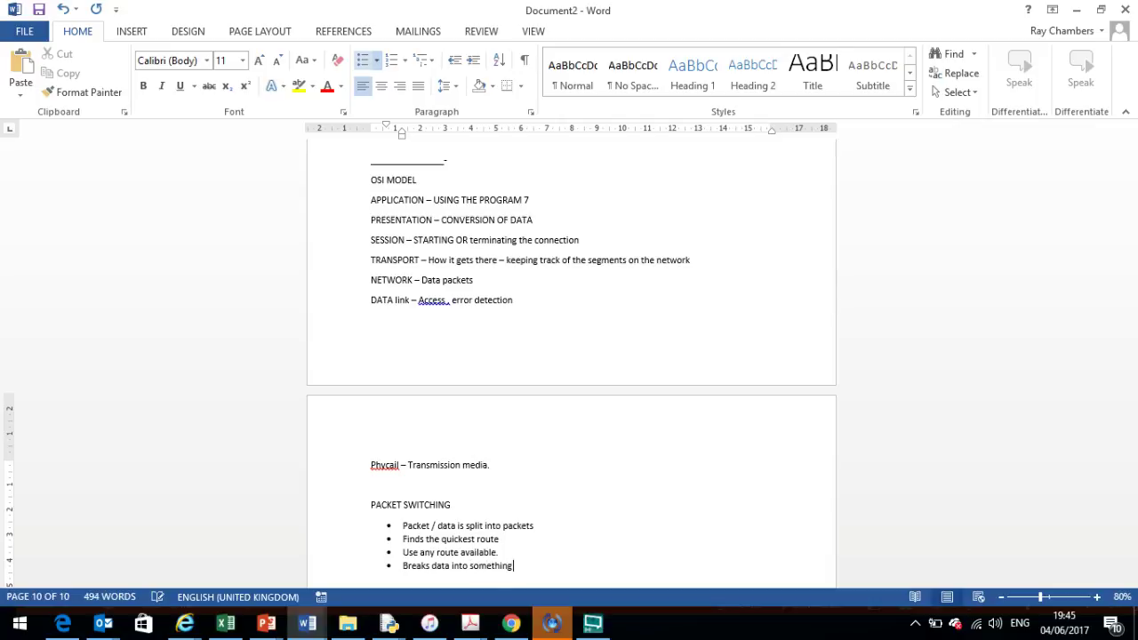
type(" called packets.")
key("Return")
key("Return")
key("Return")
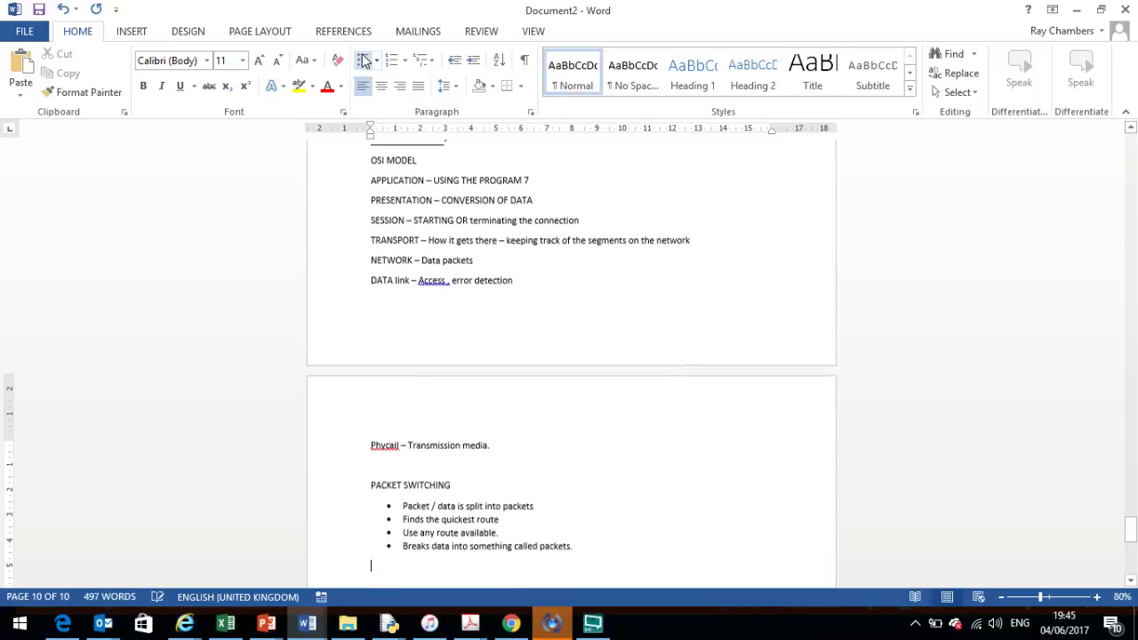
Add a "CIRCUIT SWITCHING" heading with the bullets "Establishes one connection" and "It's a fixed connection before the information is sent."
type("CIRCUIT SW")
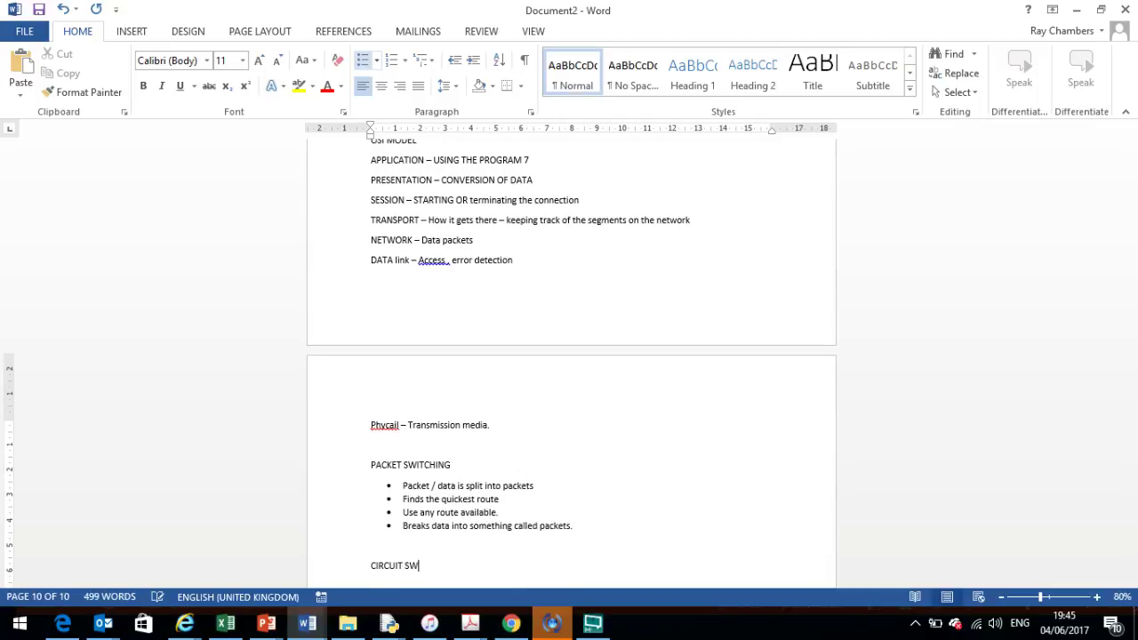
type("ITCHING")
key("Return")
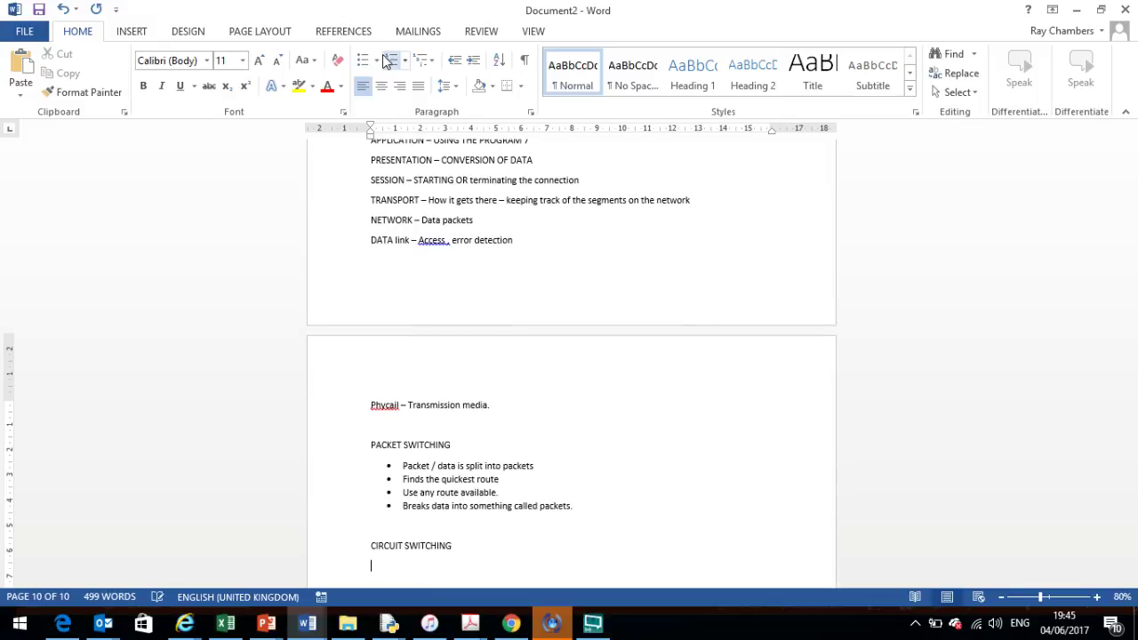
left_click(364, 68)
type("Establishes ")
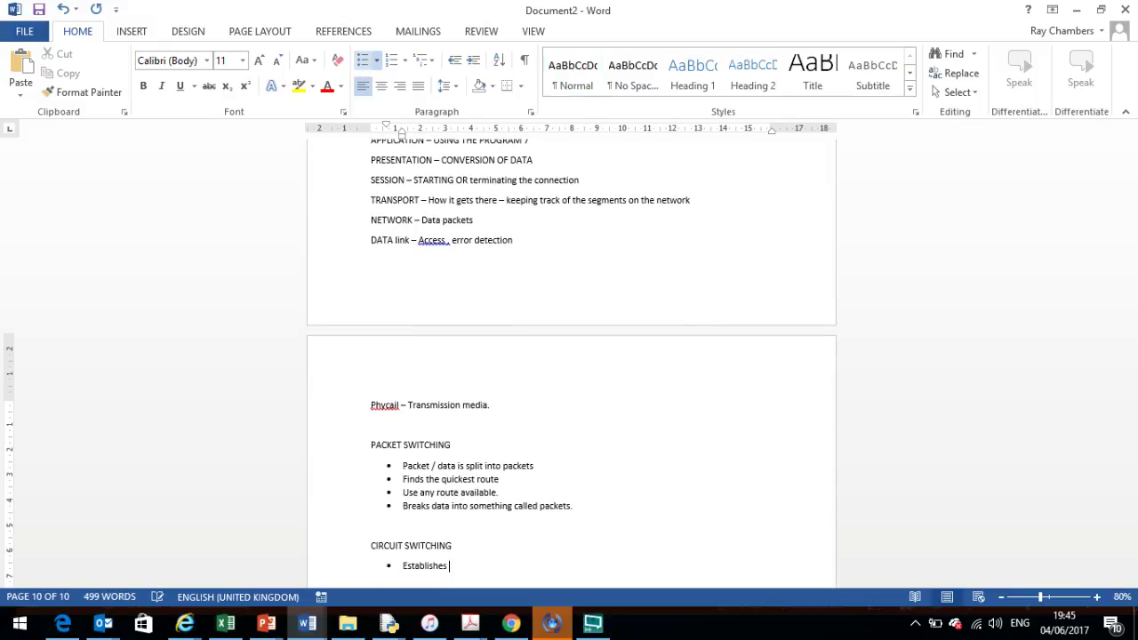
type("one connection")
key("Return")
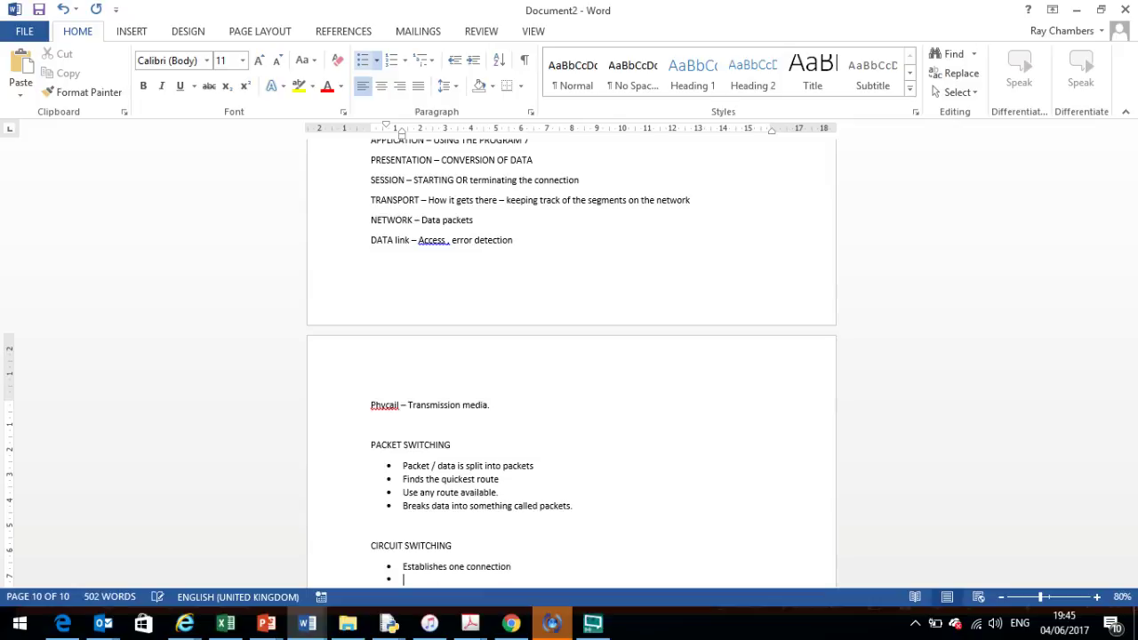
type("It's a fixed connection before the information ")
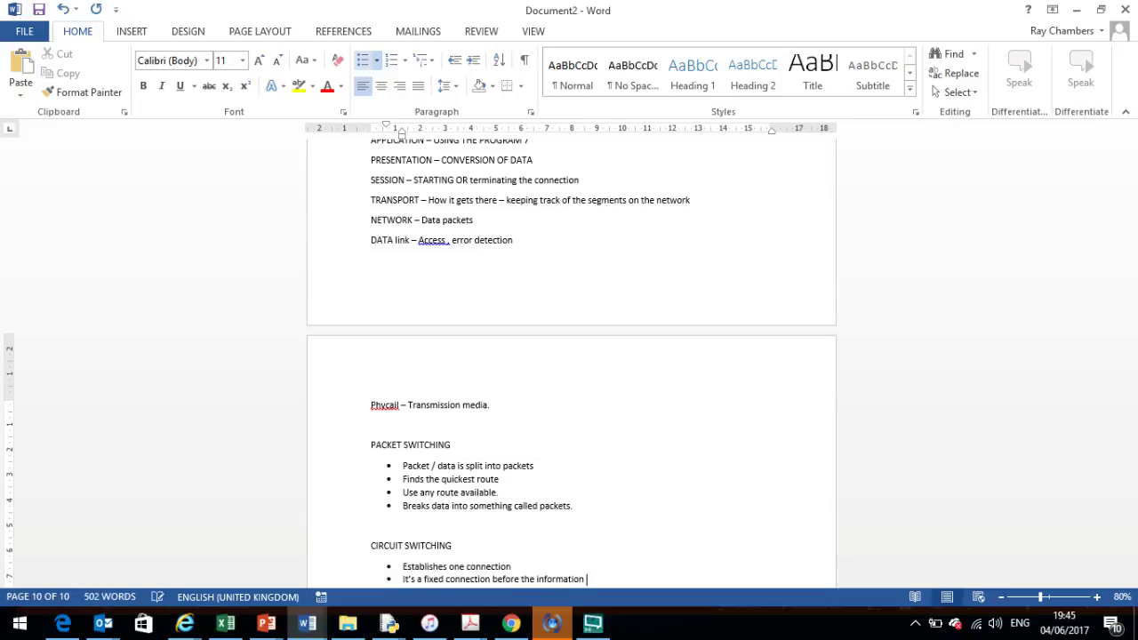
type("is sent.")
key("Return")
key("Return")
key("Return")
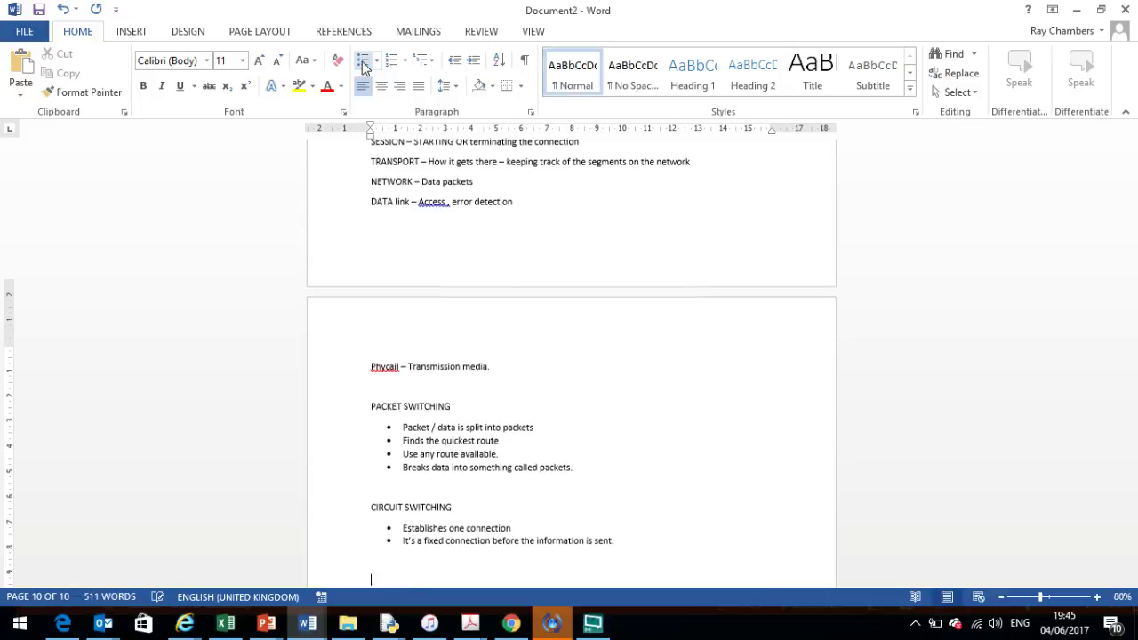
Below the circuit switching list, write "PACKET SWITCHING is that it can ask for the missing packet again...."
type("PACKET SW")
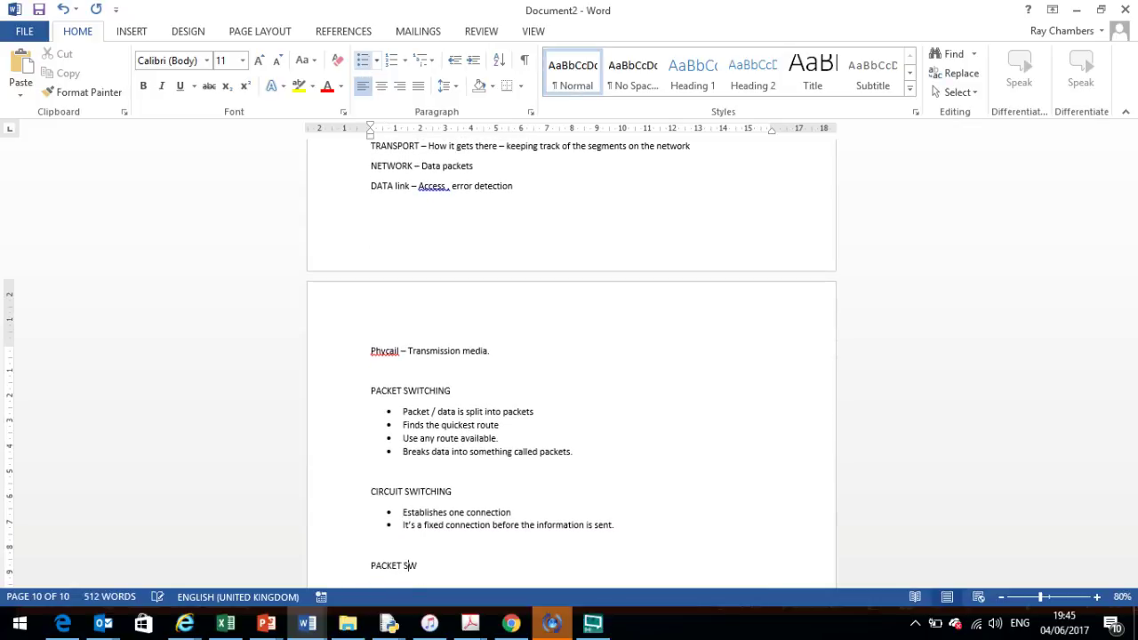
type("ITCHING is that it can")
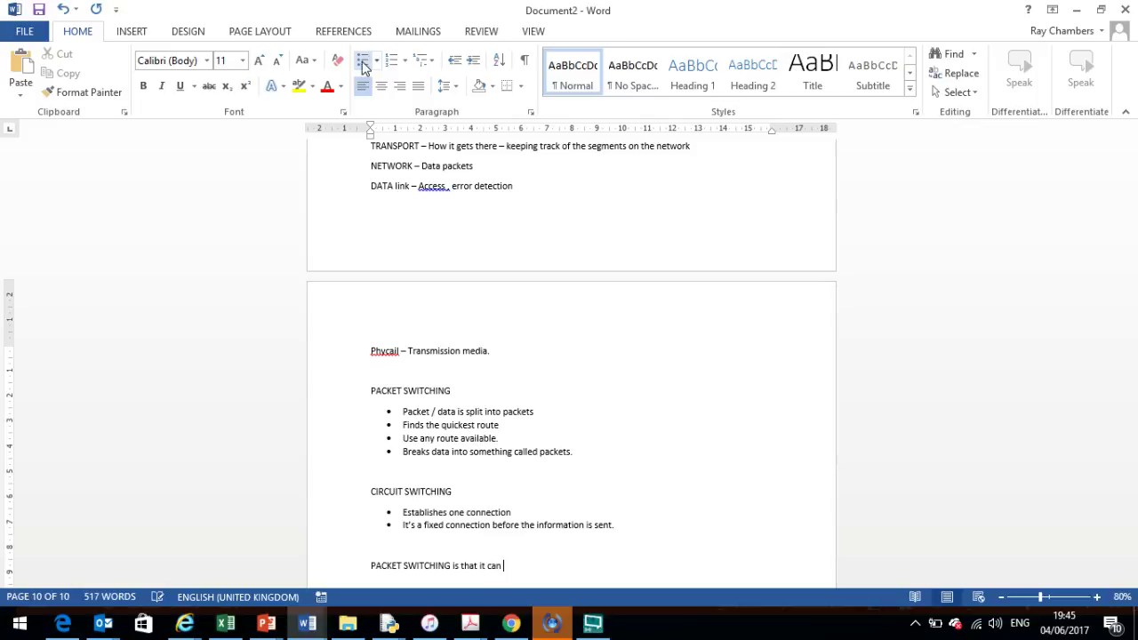
type(" ask for the missing packet ")
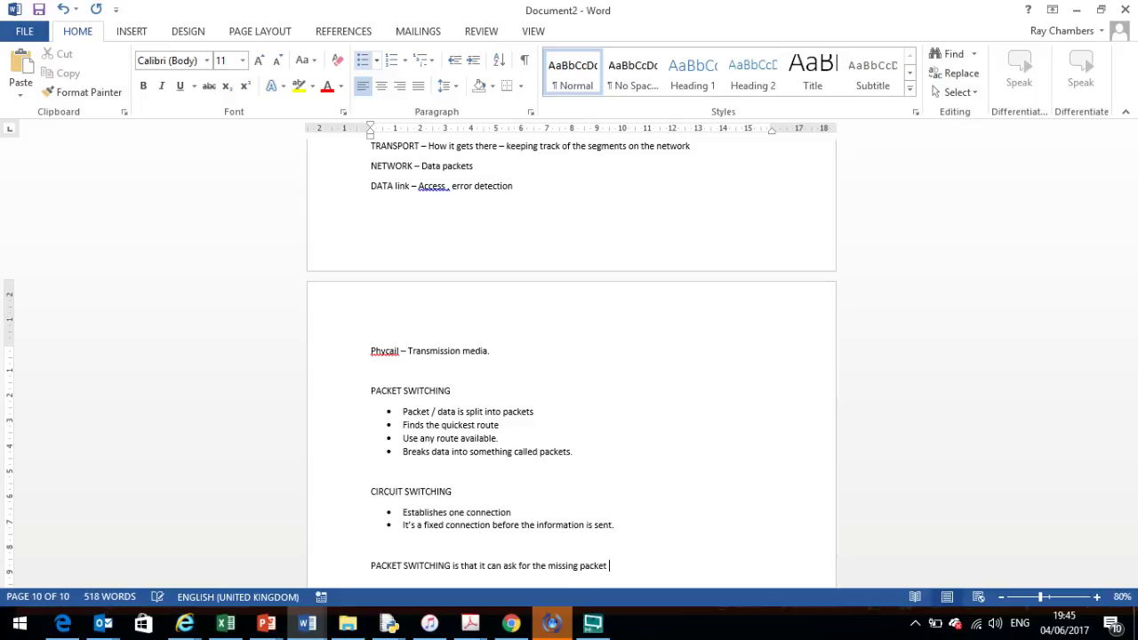
type("again....")
key("Return")
key("Return")
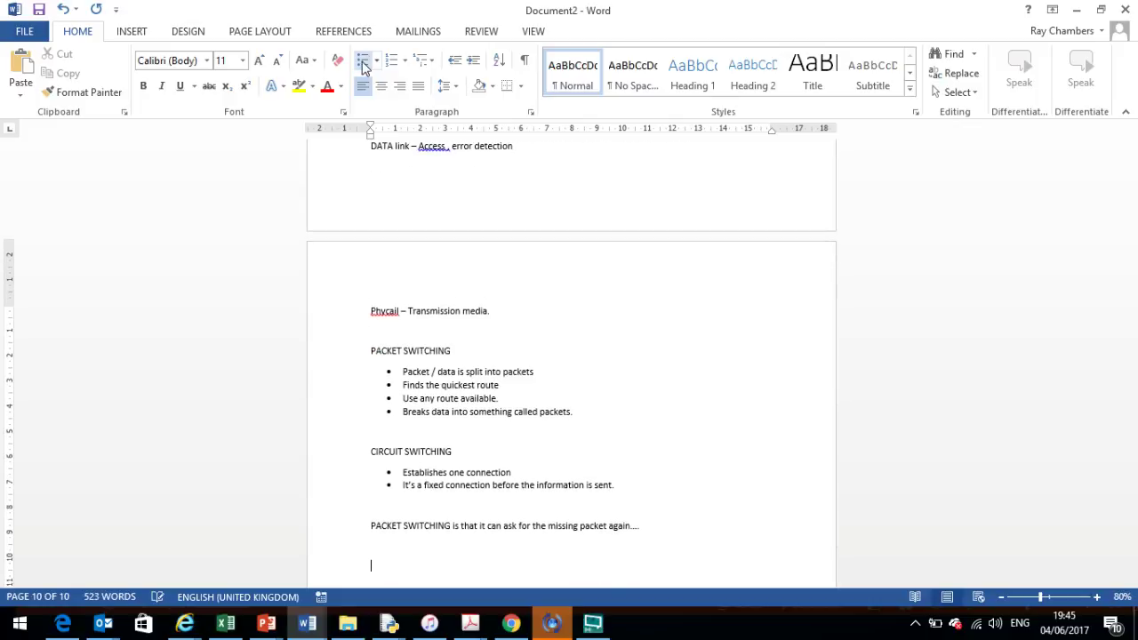
Write "If the connect is dropped on circuit switching, the whole file neteds to be called again." below the packet switching note
type("If the connect is drop")
type("ped on cl")
type("rcuit sw")
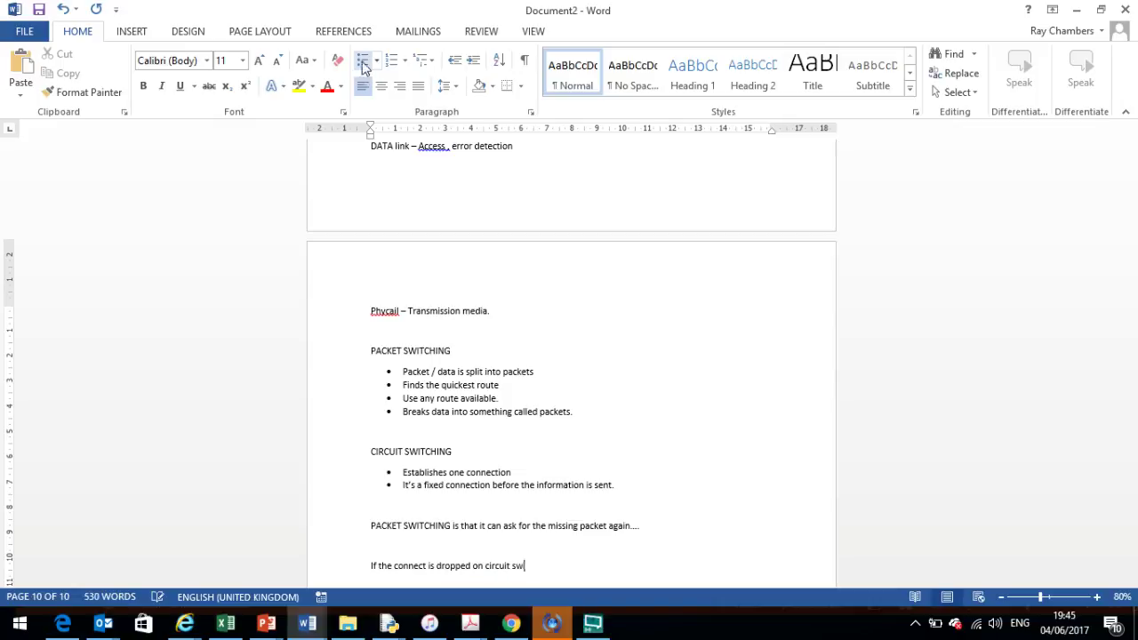
type("itching, the whole file netwd")
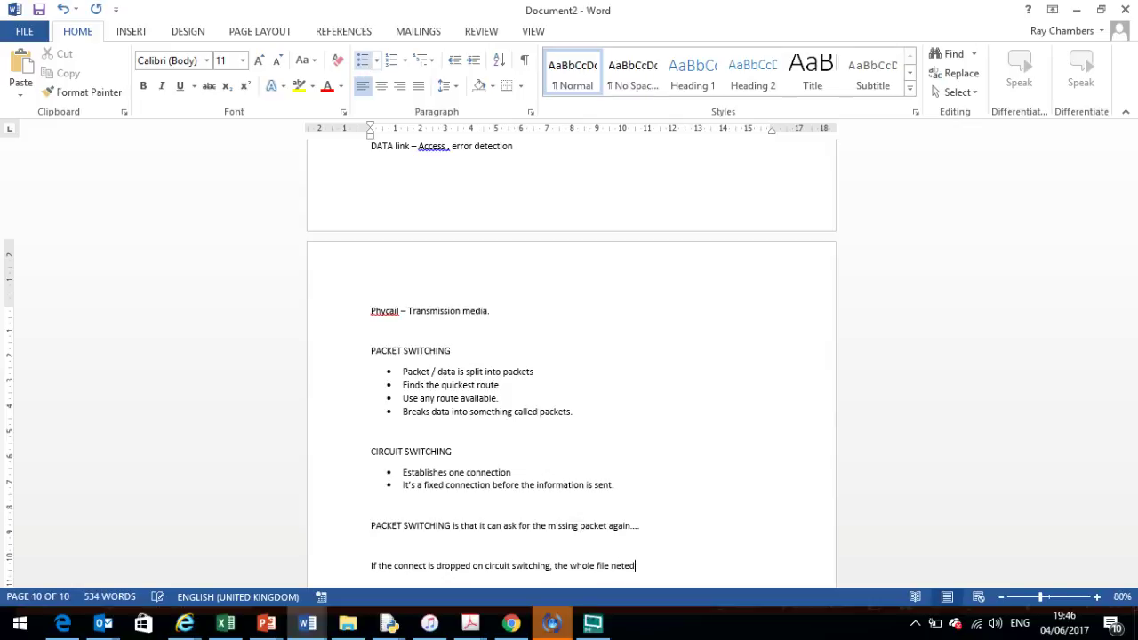
type("s to be called again. You need ")
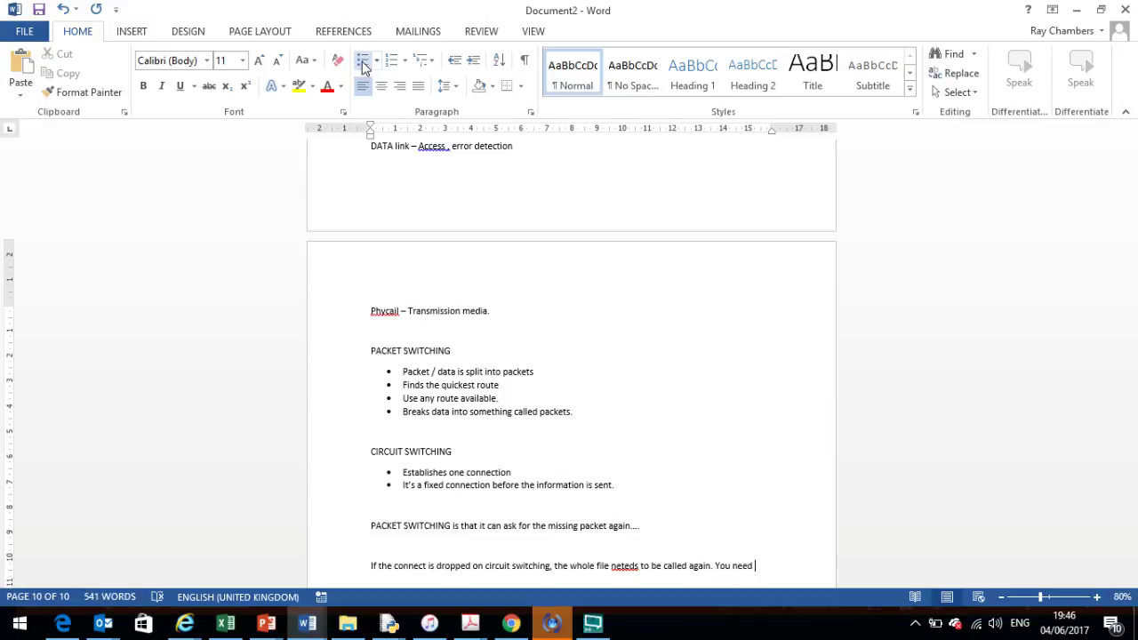
Complete the paragraph with "You need an extremely reliable connection for using circuit switching." and start a new paragraph
type("an ex")
type("tremely re")
type("liable connection for")
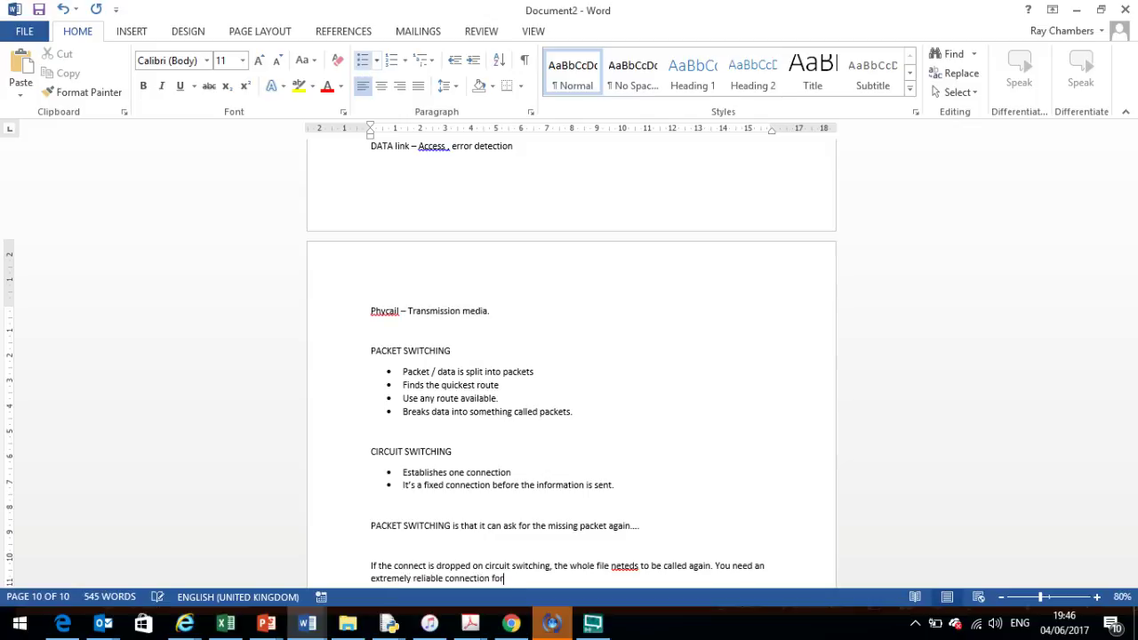
type(" using circuit switching.")
key("Return")
key("Return")
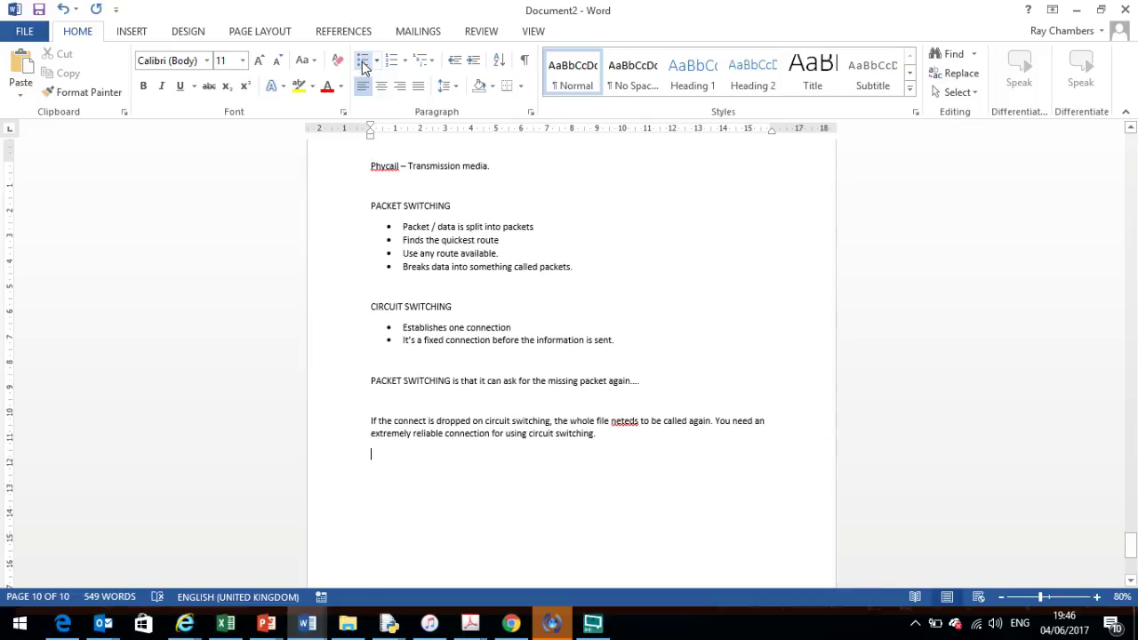
Write "DNS – DOMAIN NAME SERVER" with "You type in the domain name – google.com" below it, and delete the e-mail announced in the notification
type("DNS -")
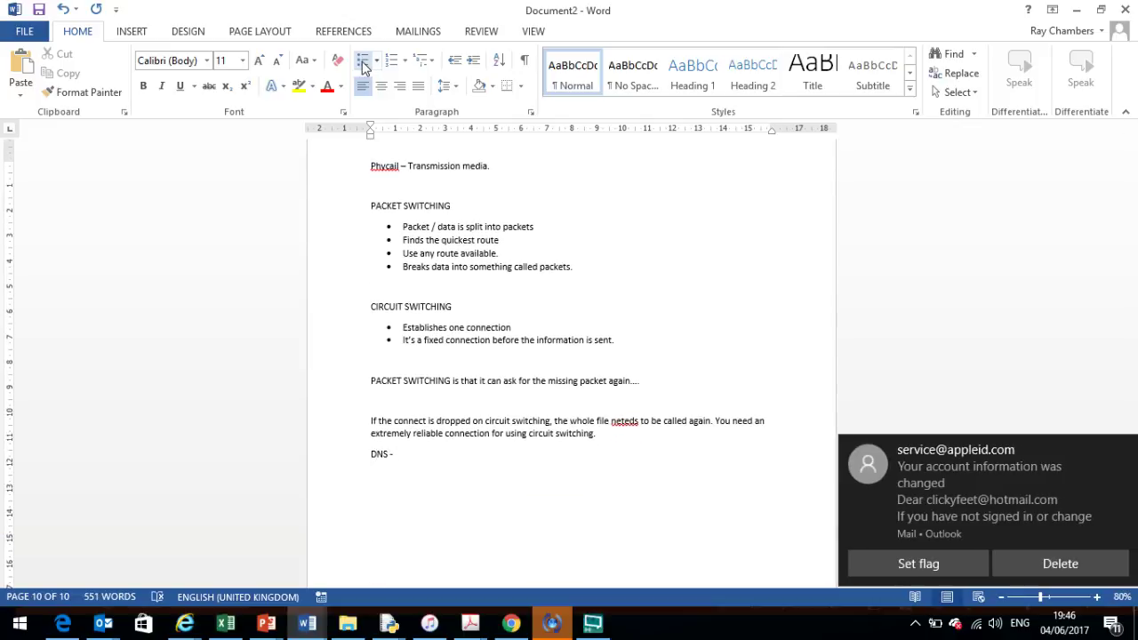
left_click(1058, 564)
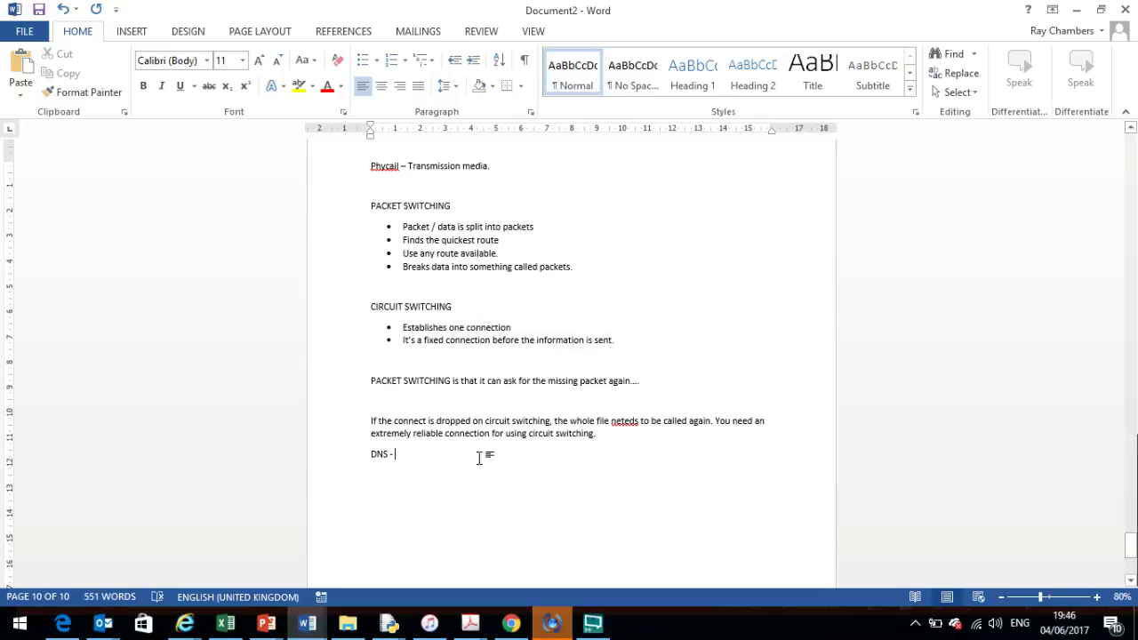
type("DO")
type("MAIN NAME SERVER")
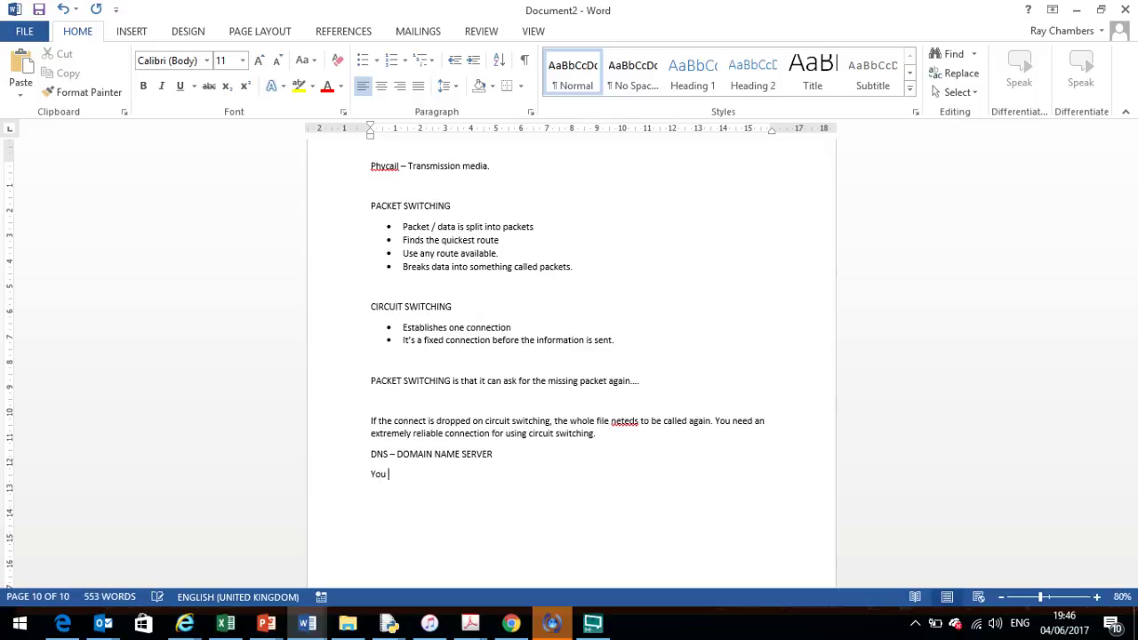
type("type in the domain name - google.com")
key("Return")
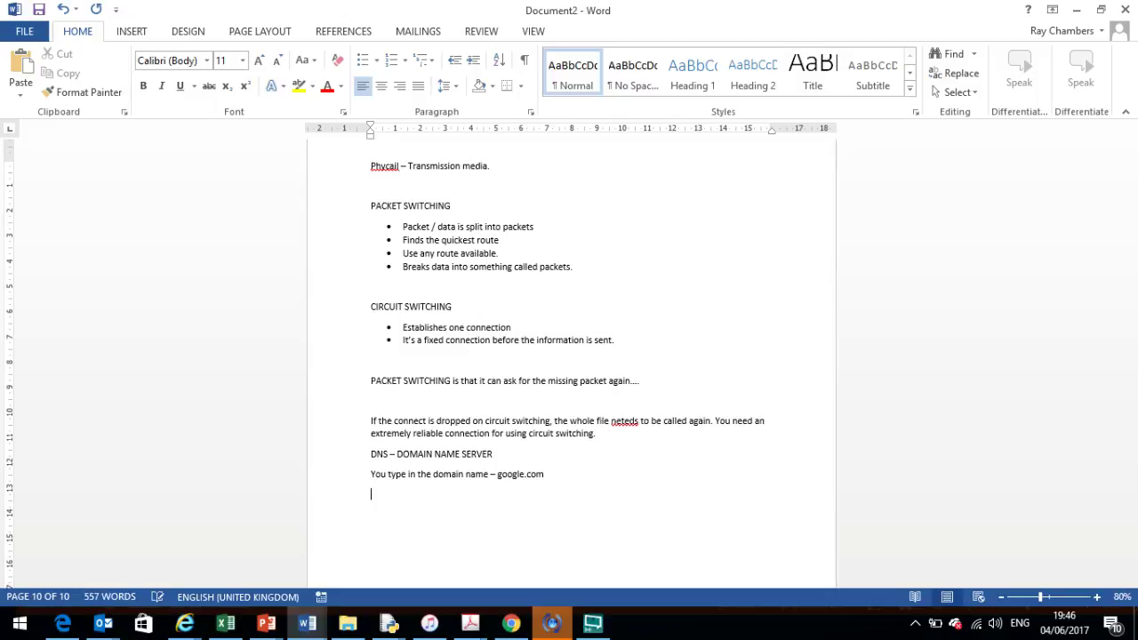
Below the google.com line, write "It then goes to the domain name server and locates the IP address of the page...."
type("It then goes to the domain na")
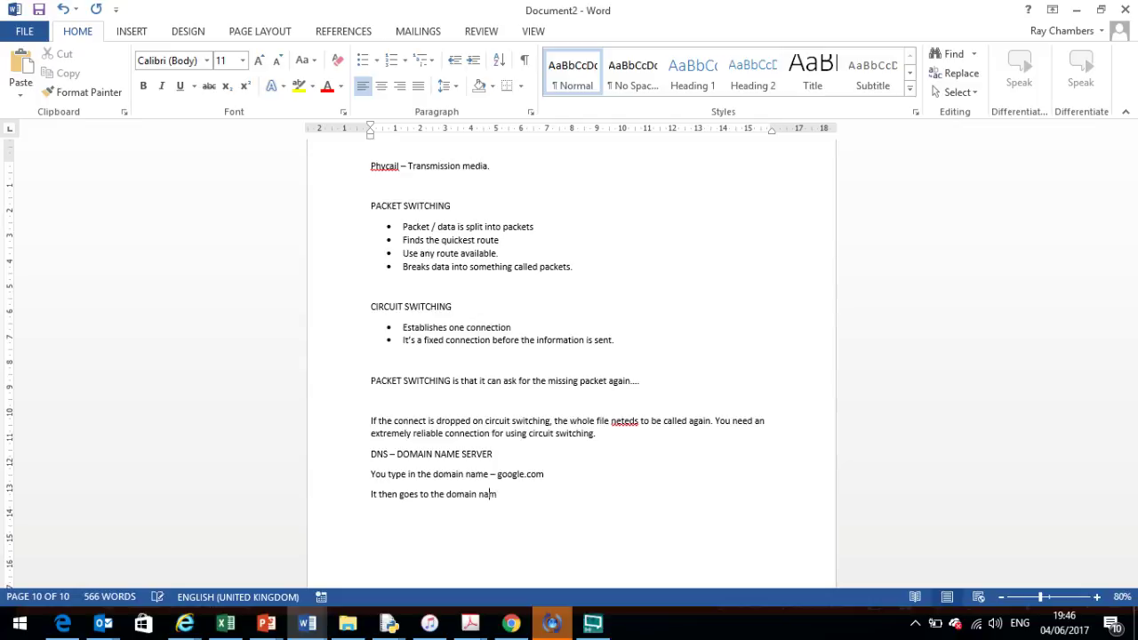
type("me server and locates the IP address")
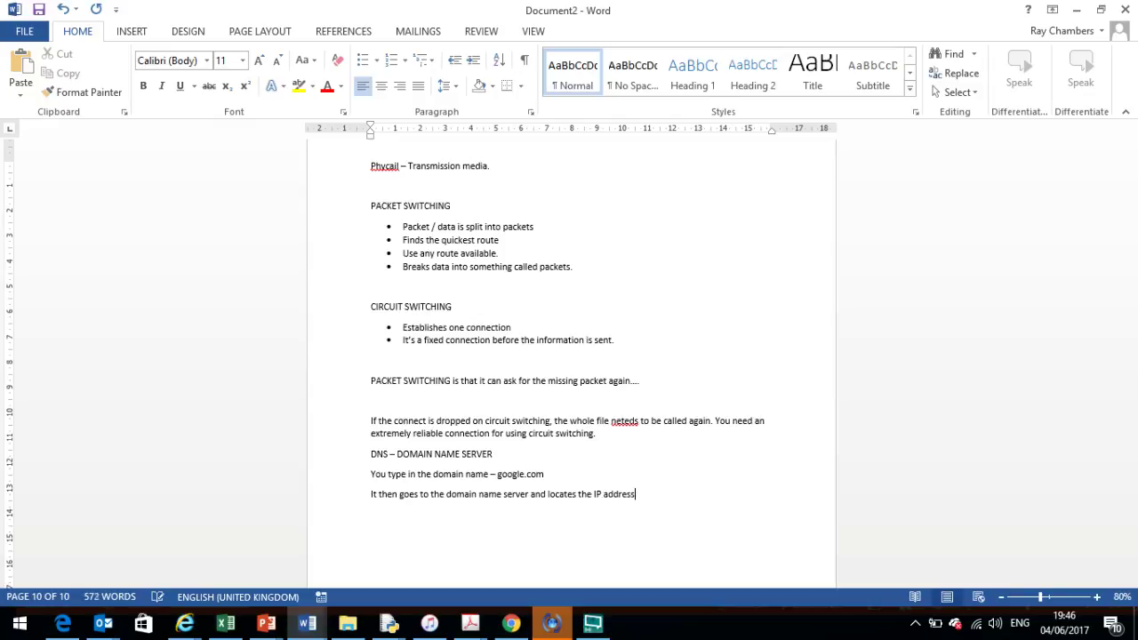
type(" of the page... If it can't find that ip")
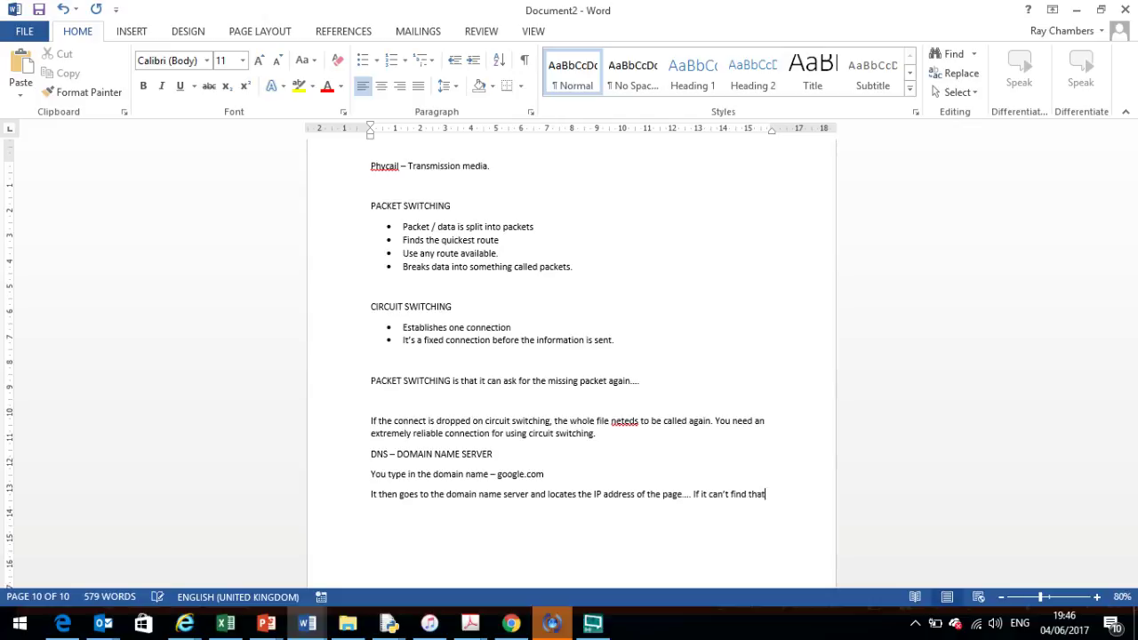
Continue with "If it can't find that ip address... it will go to another DOMAIN NAME SERVER until it finds the ip address it needs."
type(" address... it will go to another ")
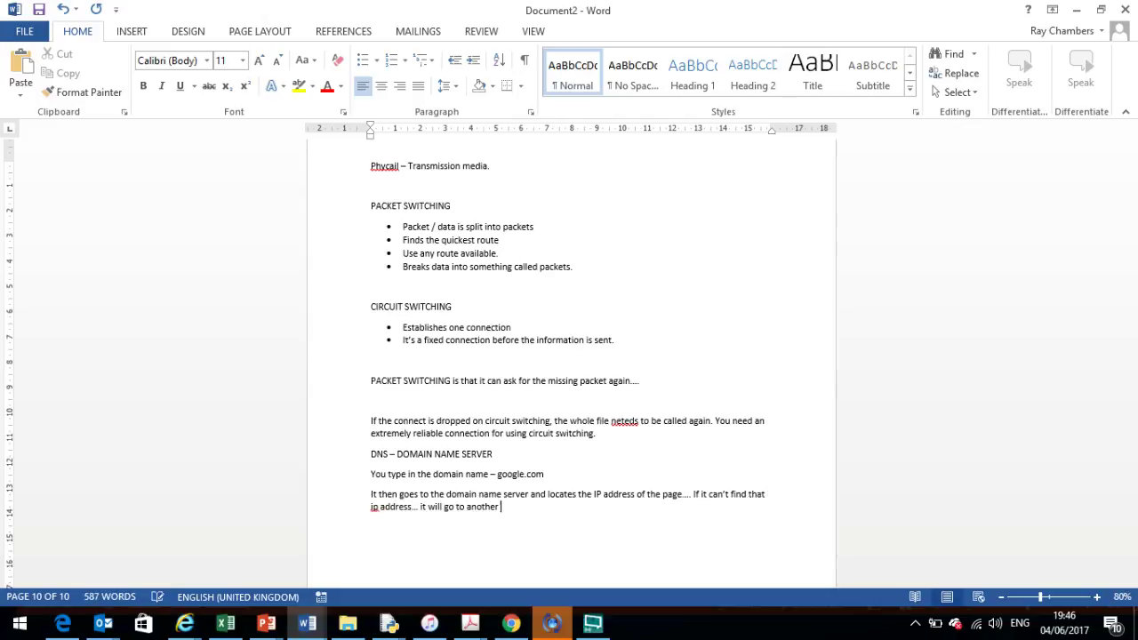
type("DOMAIN NAME SERVER until it fin")
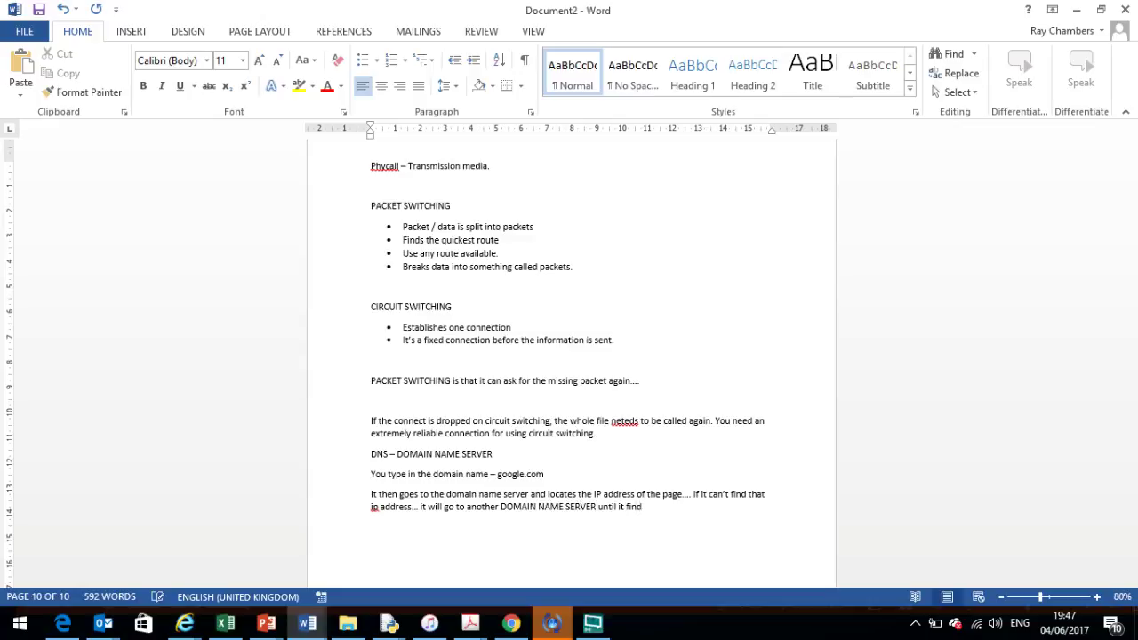
type("ds the ip address it needs.If it din")
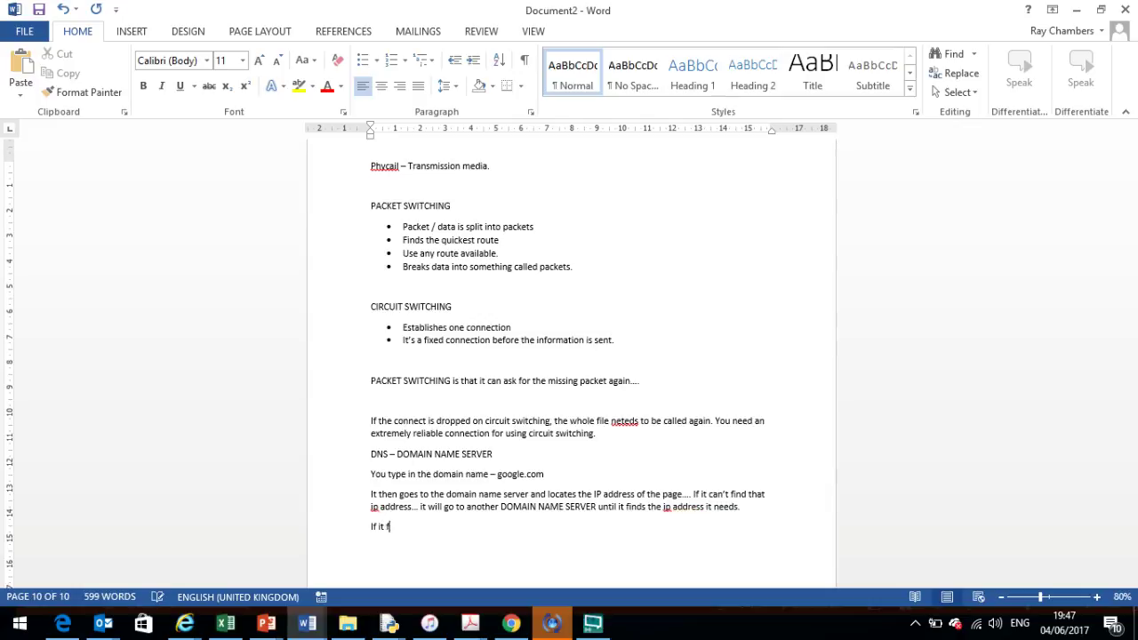
Add the lines "If it finds that ip address..." and "The page is loaded via the internet browser.", followed by an empty line
type("inds that ")
type("ip addre")
type("e page is loaded vi")
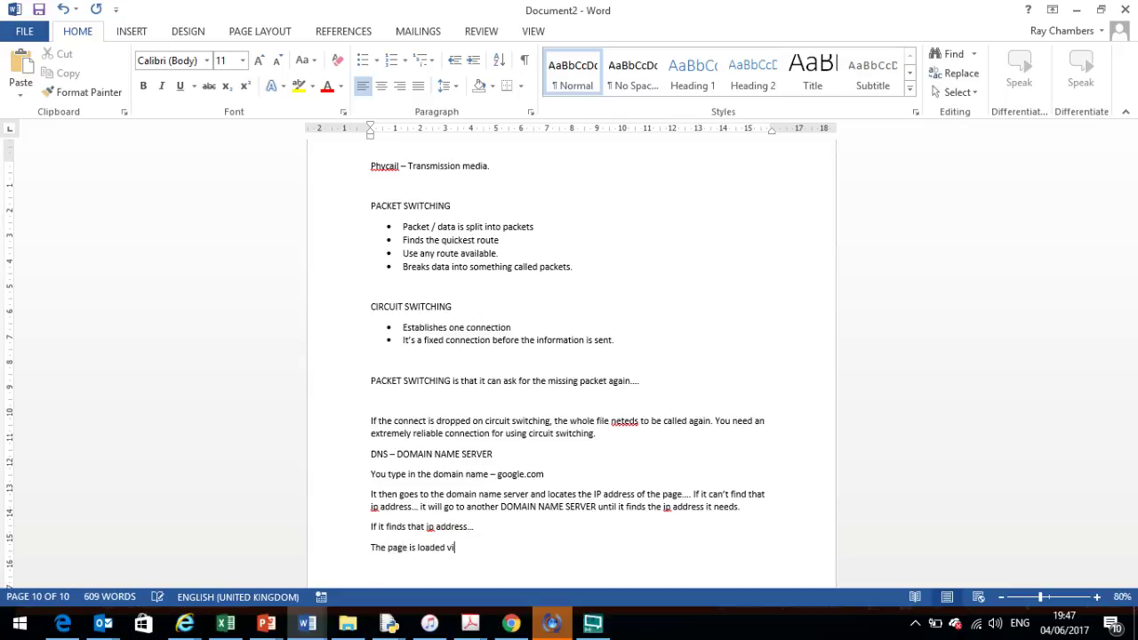
type("a the internet browser.")
key("Return")
key("Return")
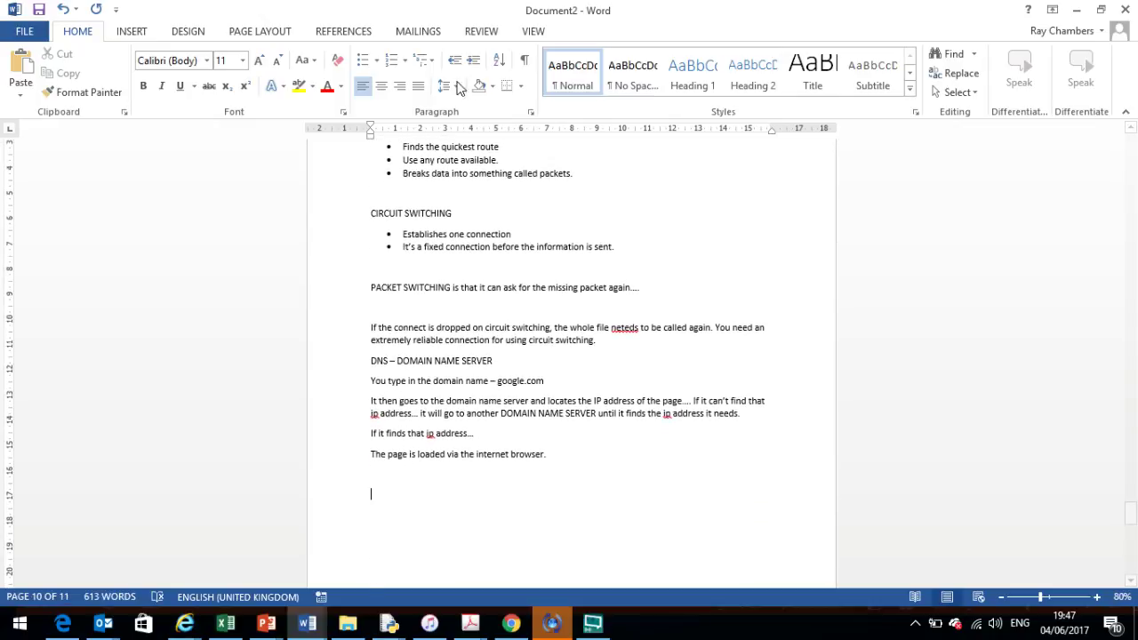
Insert a table of two columns and seven rows below the DNS notes, with the column headings "DOMAIN NAME" and "IP ADDRESS"
left_click(129, 33)
left_click(111, 93)
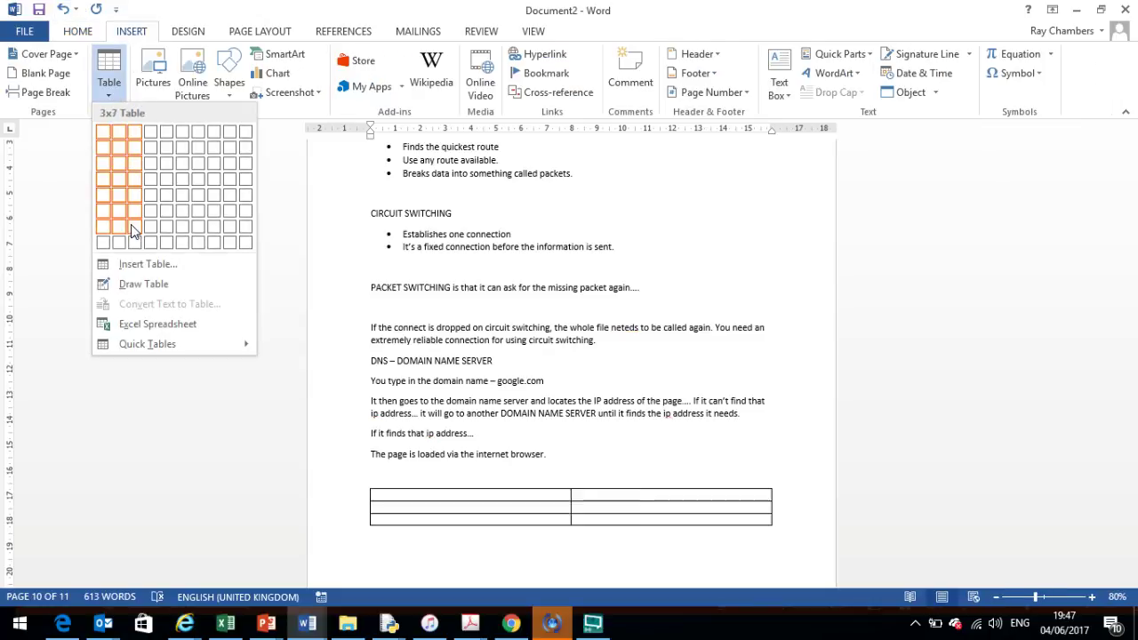
left_click(121, 224)
type("DNS")
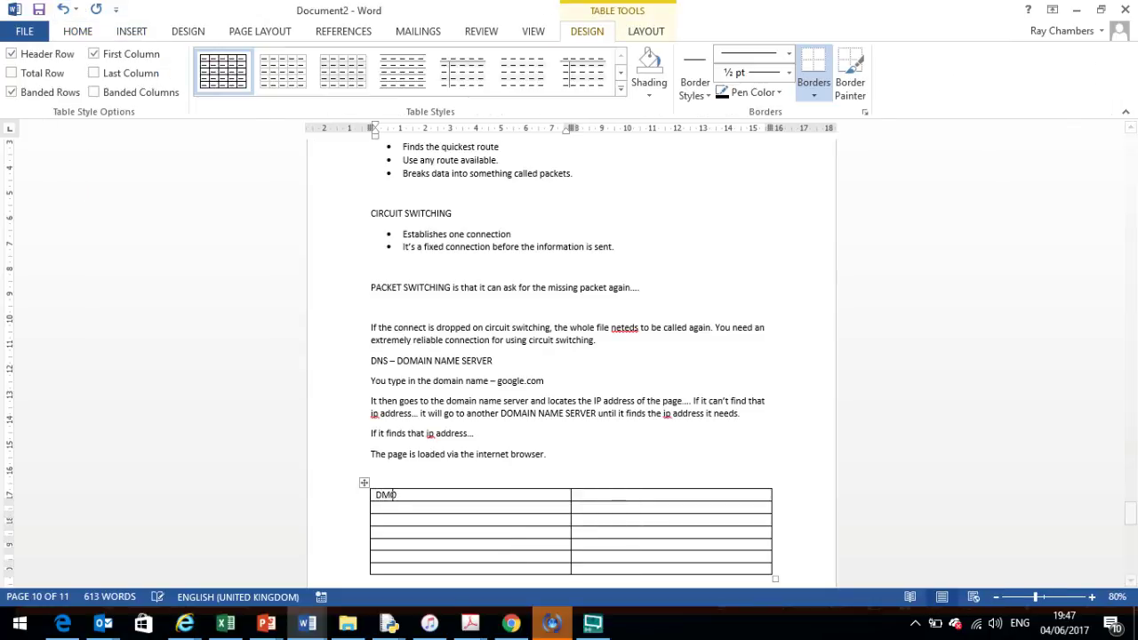
key("shift+Home")
type("DOMAIN NAME")
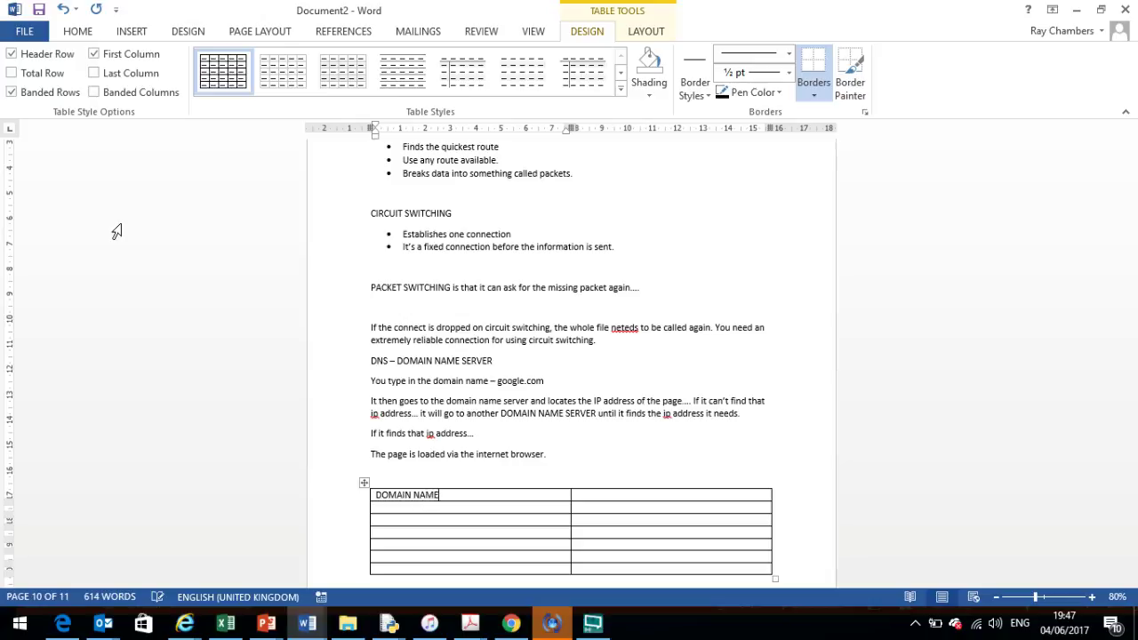
key("Tab")
type("IP ADDRESS")
Fill the table's first two data rows with Google.com, 192.1.58.3 and Amazon.com, 123.122.111.222
key("Tab")
type("google.com")
key("Tab")
type("12")
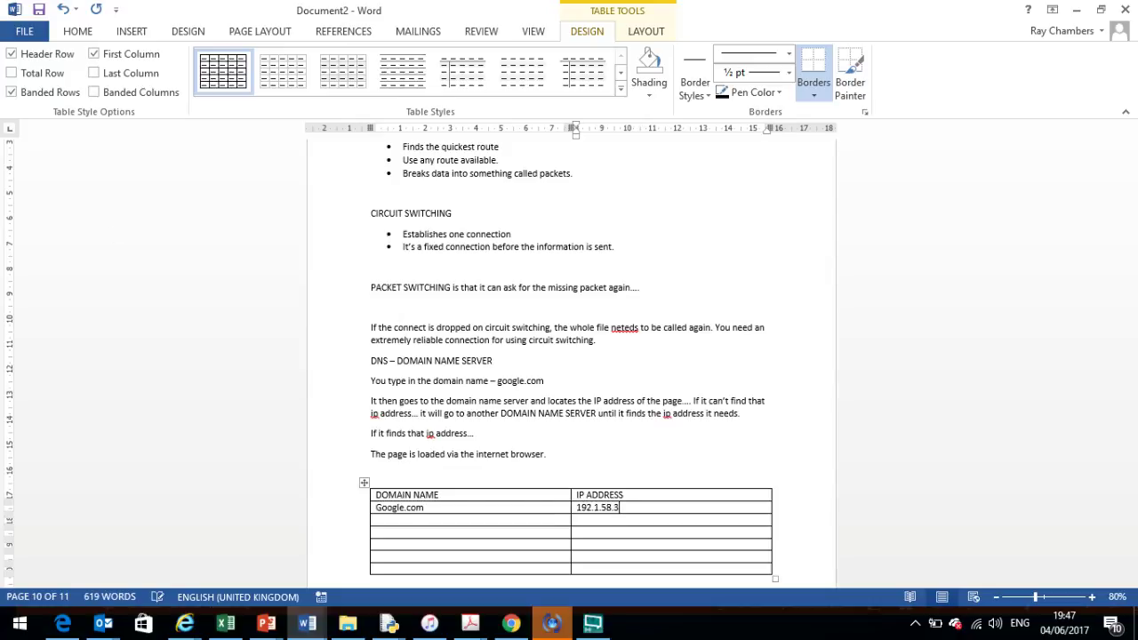
key("Tab")
type("amazon.com")
key("Tab")
type("123.122.111.222")
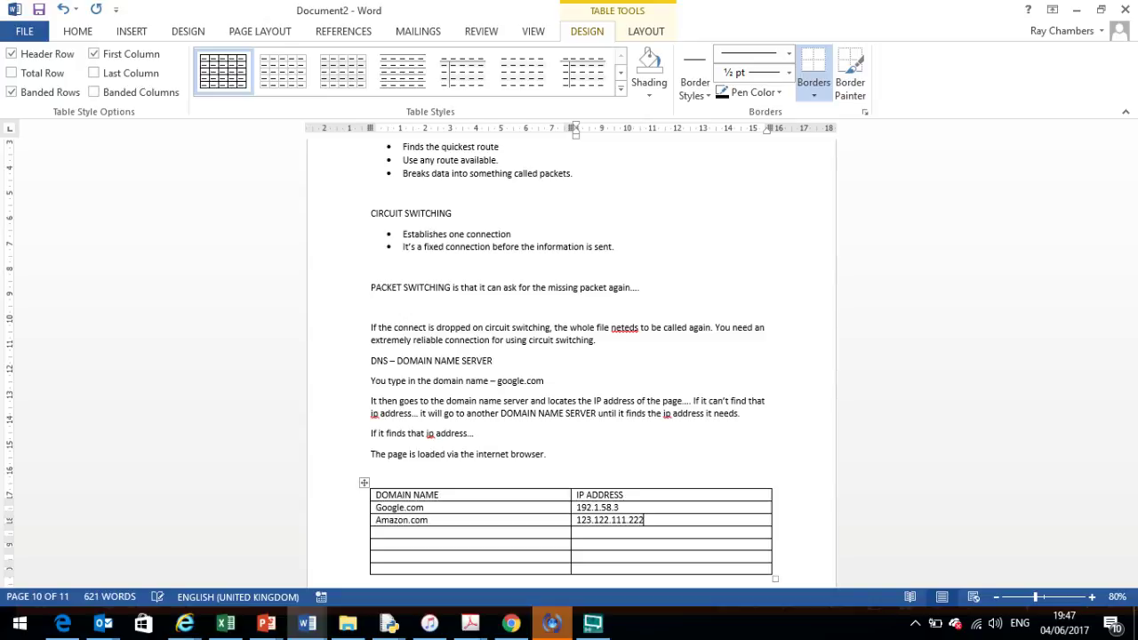
key("Tab")
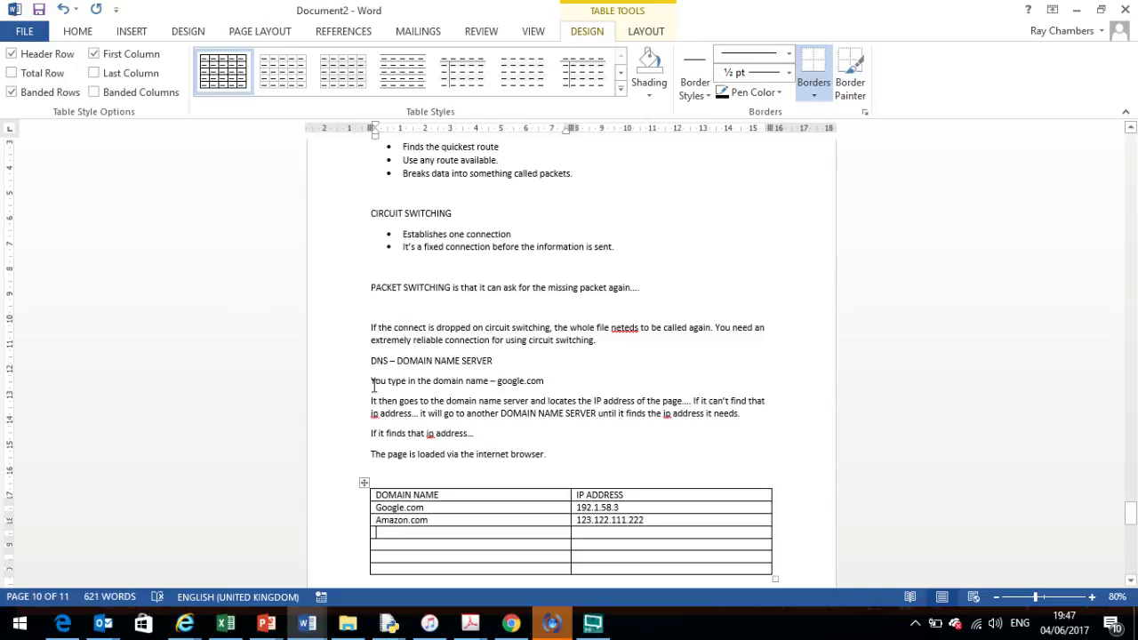
Below the table, write "IP address is made up of 4 sets of numbers. 32 bit number – IP/V4"
left_click(409, 480)
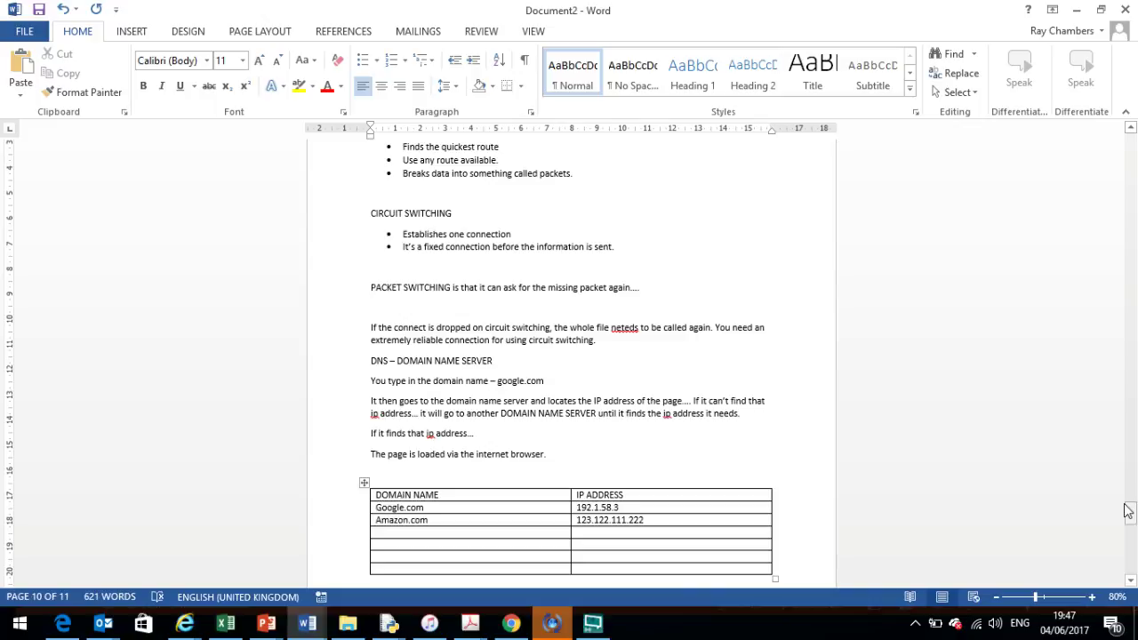
left_click_drag(1127, 511, 1130, 524)
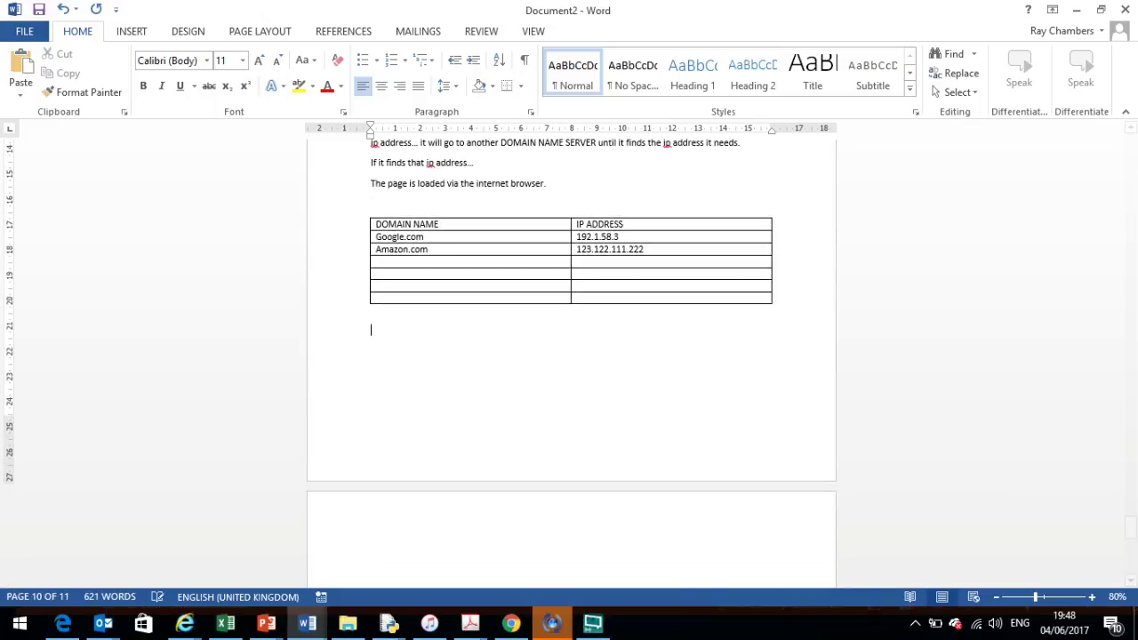
type("ddress is made up of ")
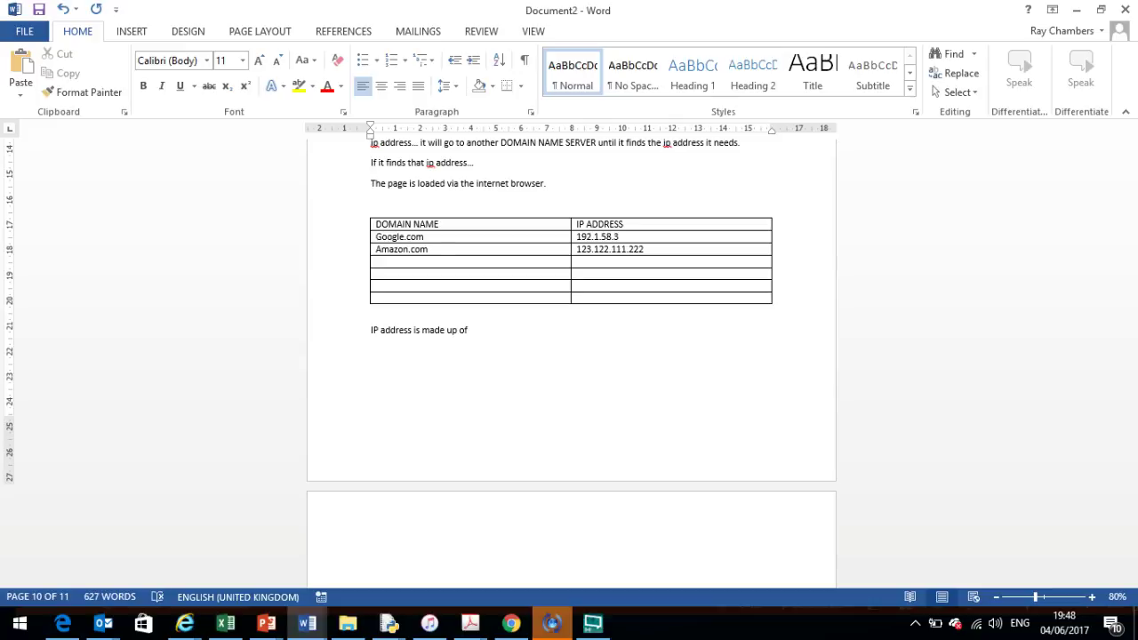
type("34")
key("BackSpace")
key("BackSpace")
type("4 sets of numbers.")
key("BackSpace")
type("32 bit number")
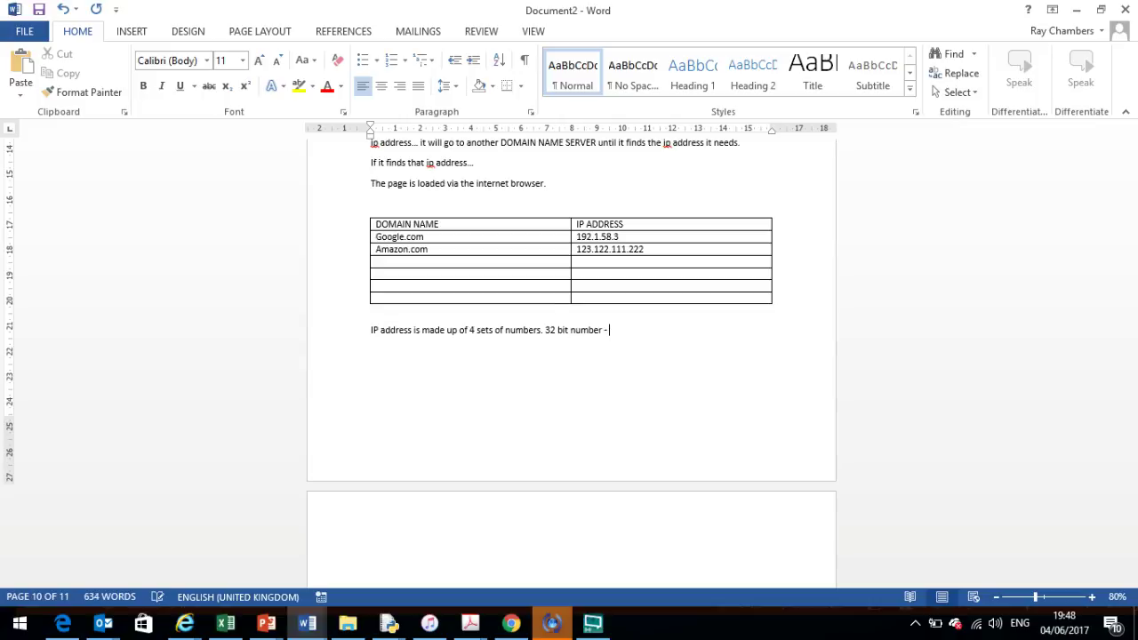
type(" - IP/")
On a new line, write "128 bit versions of IP address which are known as version 6."
type("128 bit versions of")
type(" I")
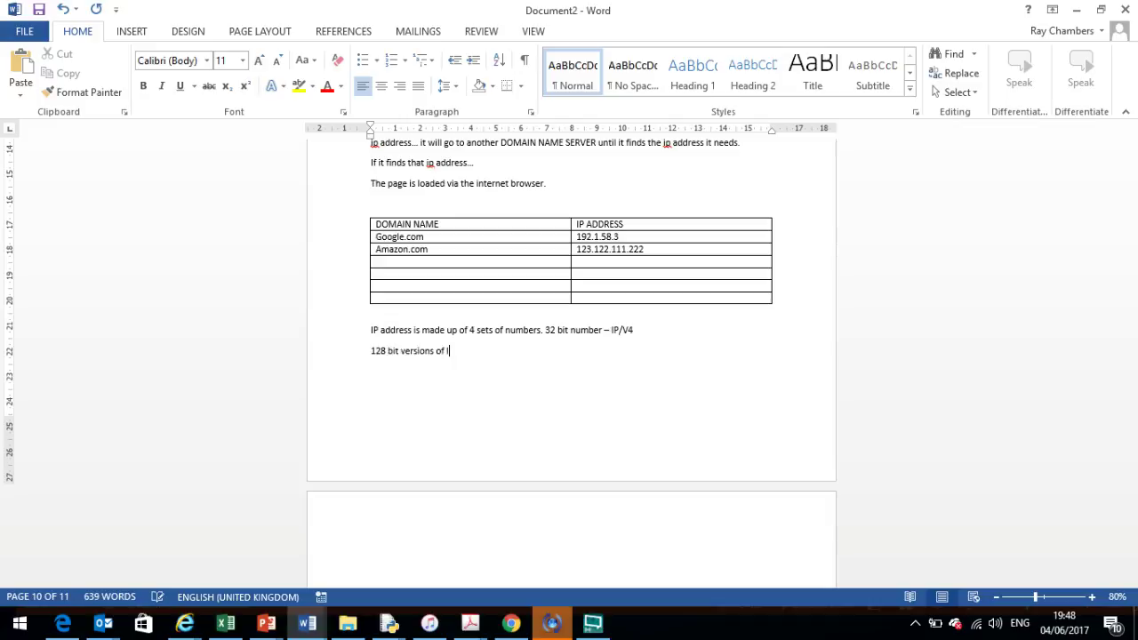
type("P address which are known ")
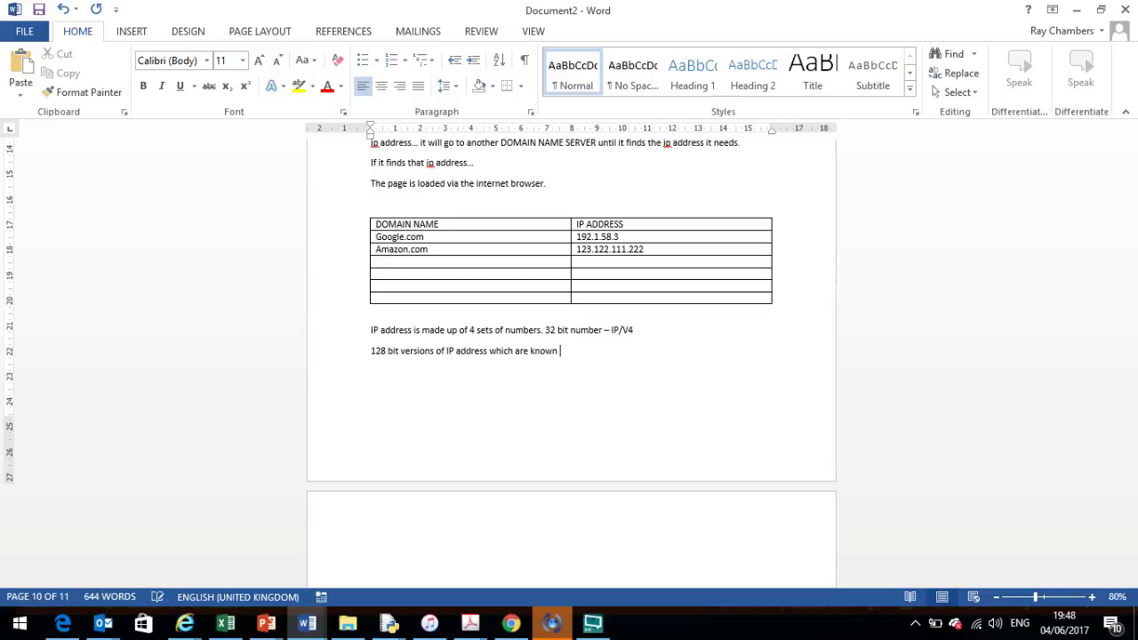
type("as version 6.")
Switch to the YouTube live dashboard in Chrome and read the newest messages in the live chat
left_click(511, 623)
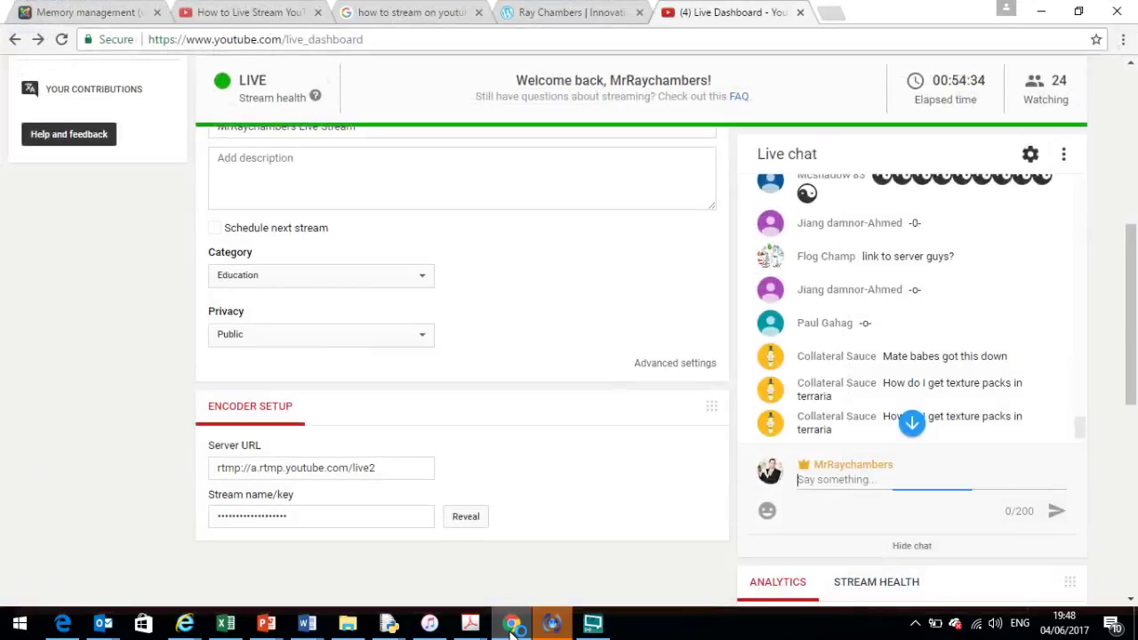
left_click_drag(1126, 391, 1082, 400)
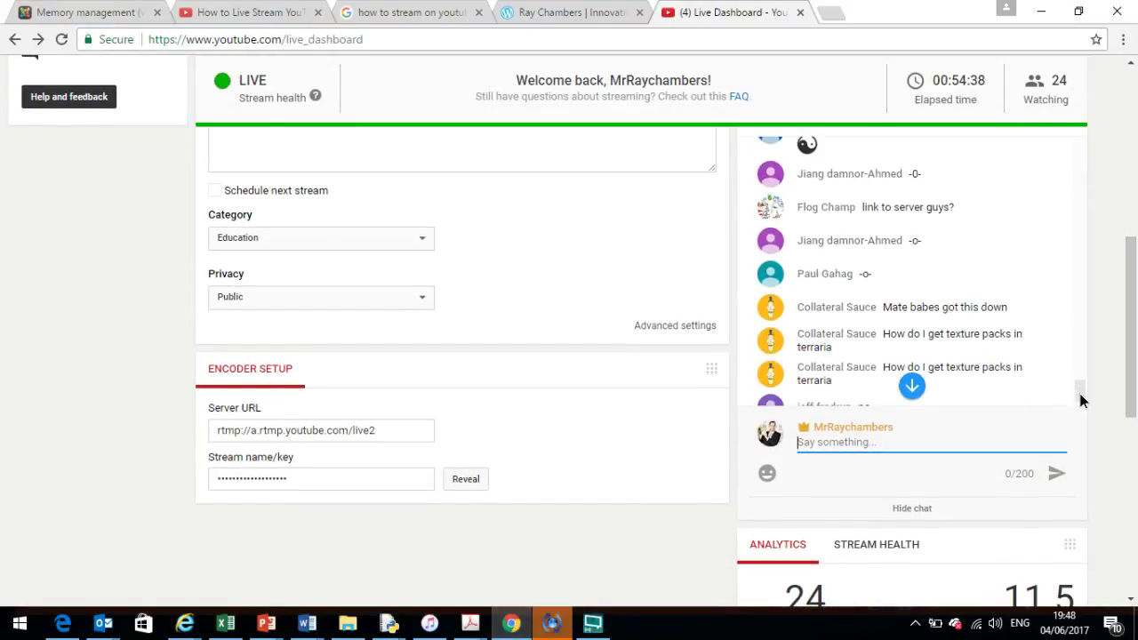
left_click(1081, 403)
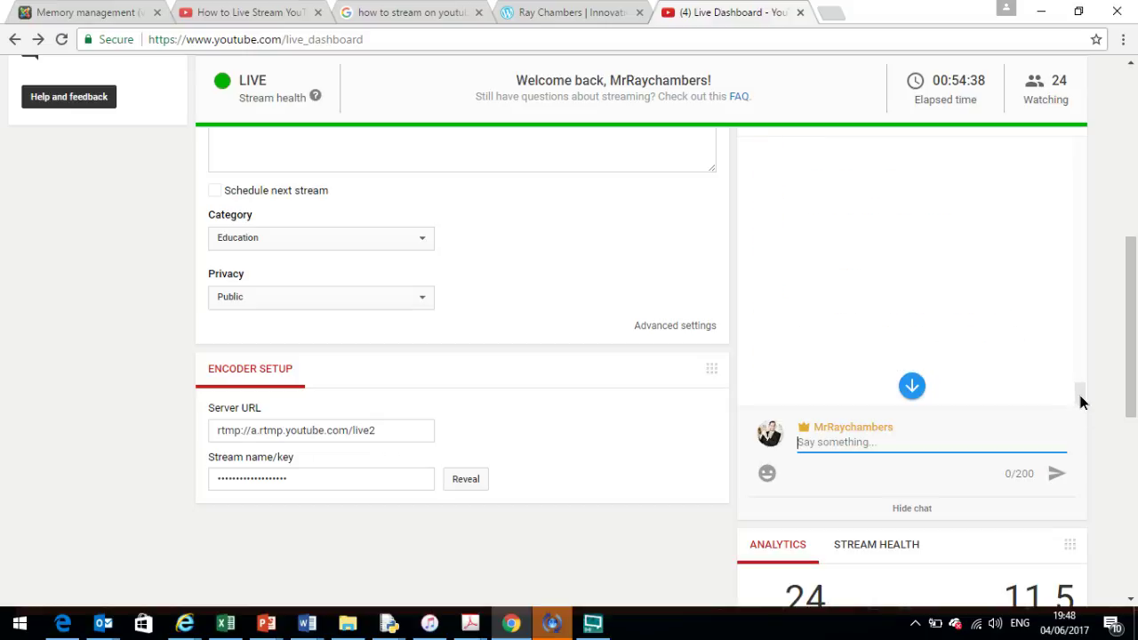
scroll(1081, 403, "down", 5)
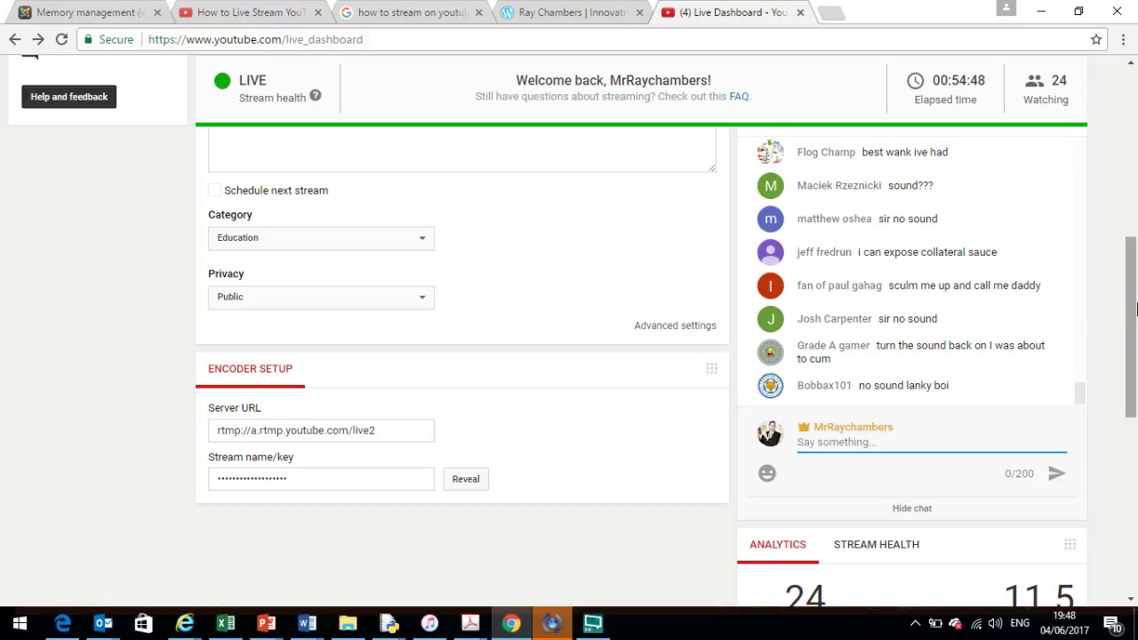
Post two live chat messages: "How long sound been gone" and "thats why I have been typing"
left_click_drag(1133, 327, 1131, 313)
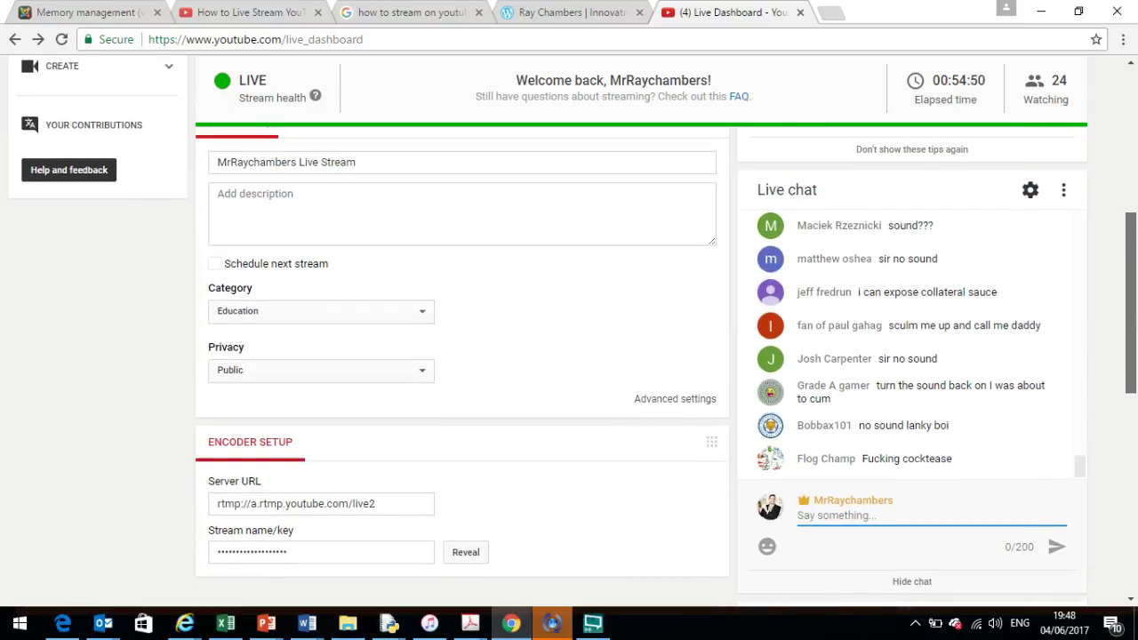
left_click(933, 532)
type("How")
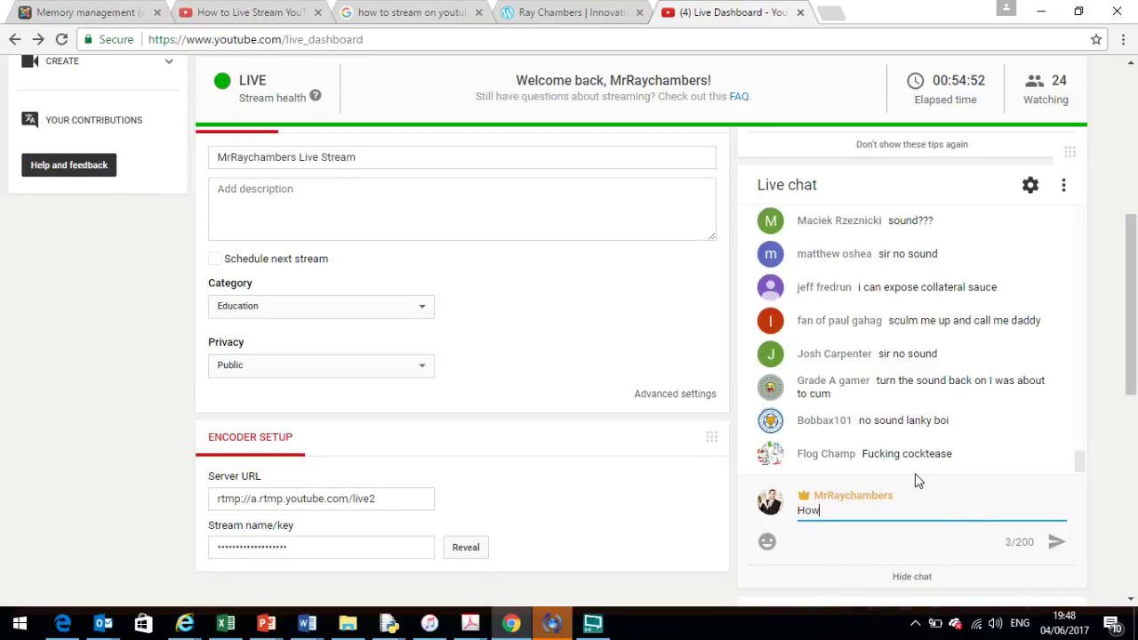
type(" long sound been gone")
key("Return")
type("thats why")
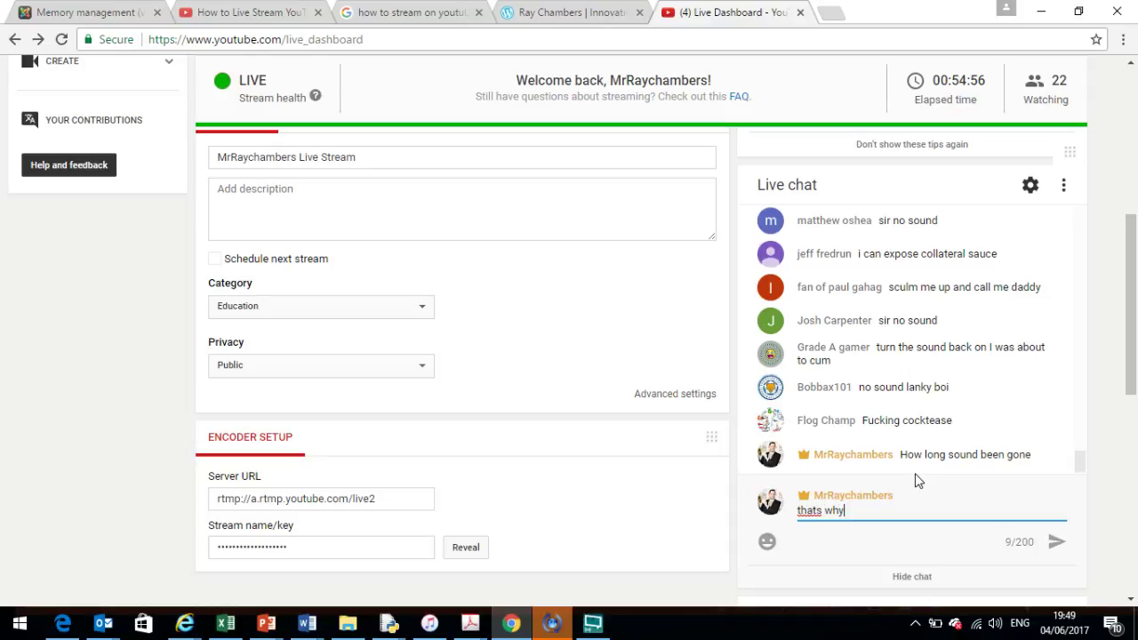
type(" I have been typing")
key("Return")
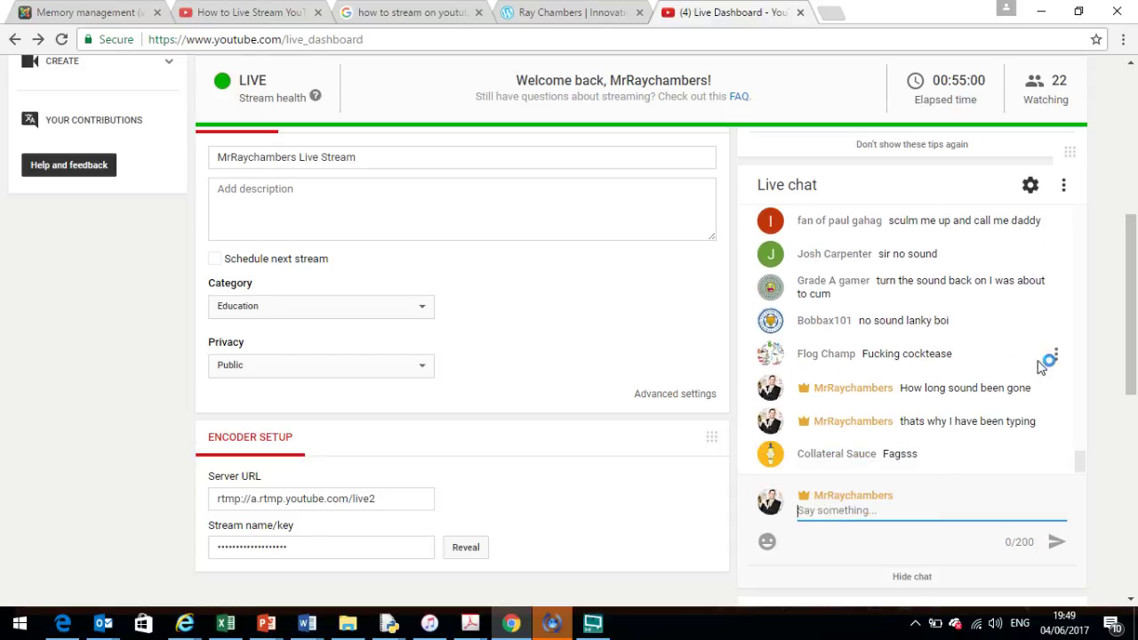
Remove the swearing message and the insulting message about being muted from the live chat
left_click(1057, 357)
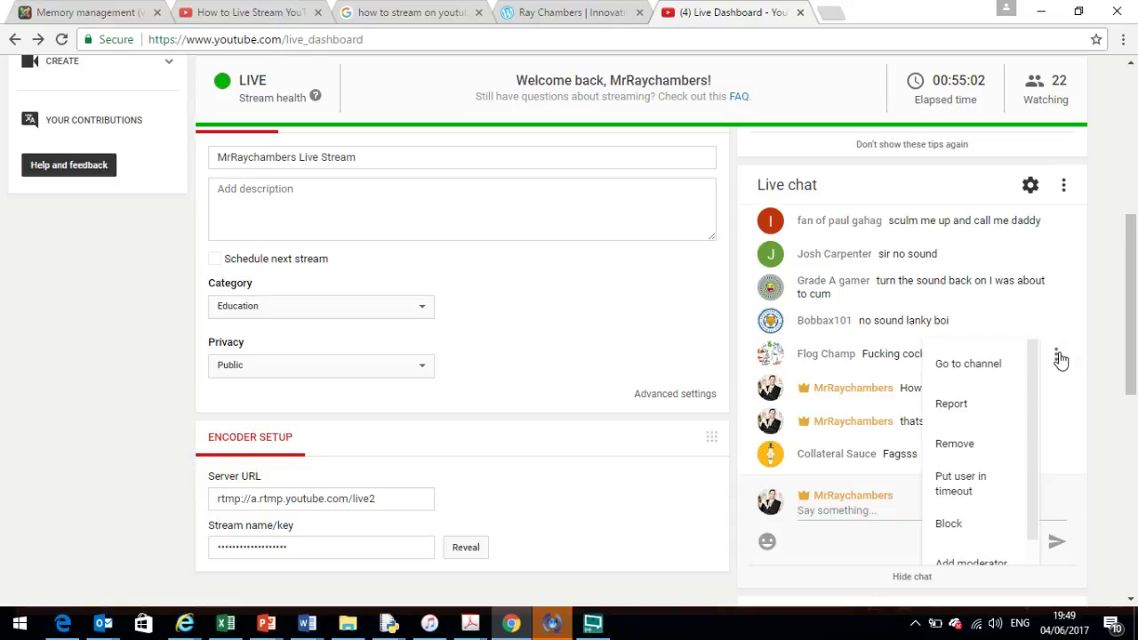
left_click(960, 458)
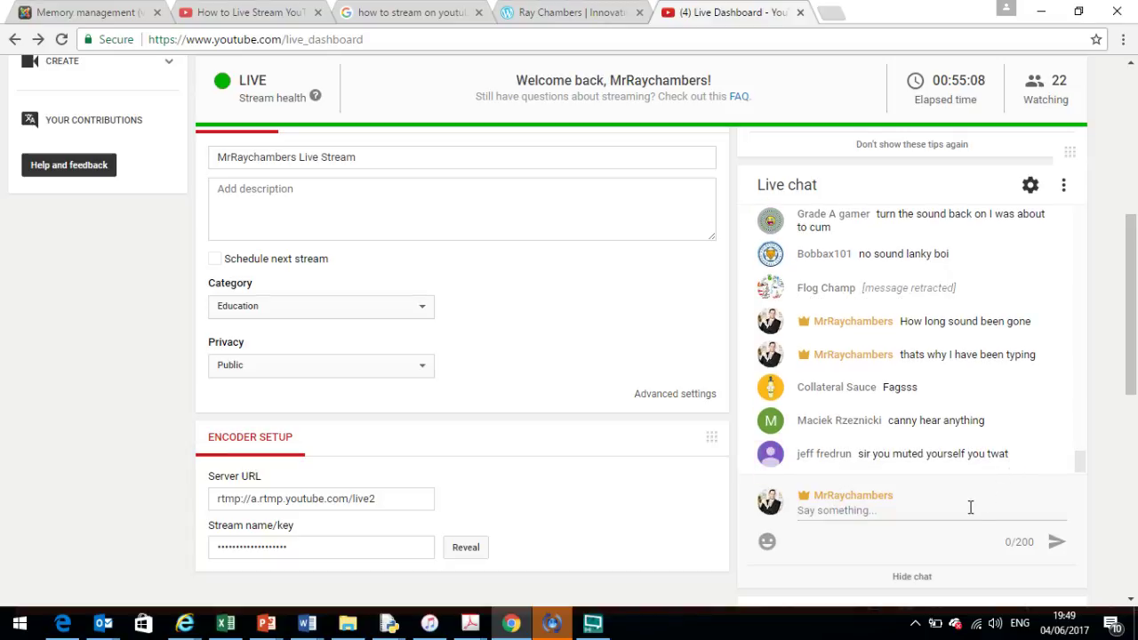
mouse_move(1037, 445)
left_click(1056, 455)
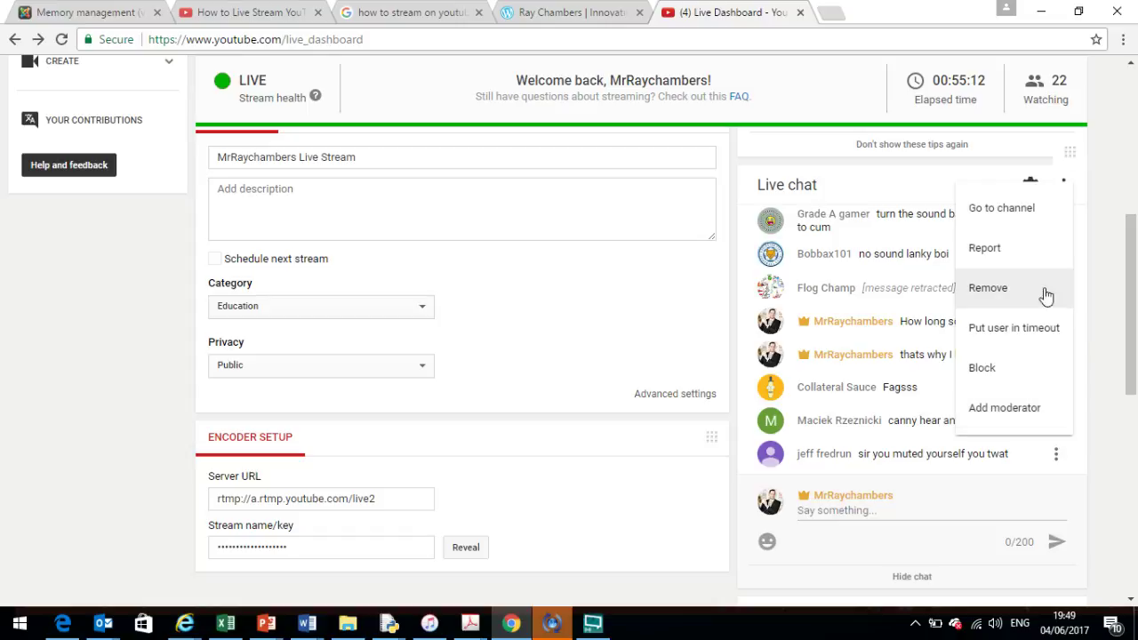
left_click(1001, 287)
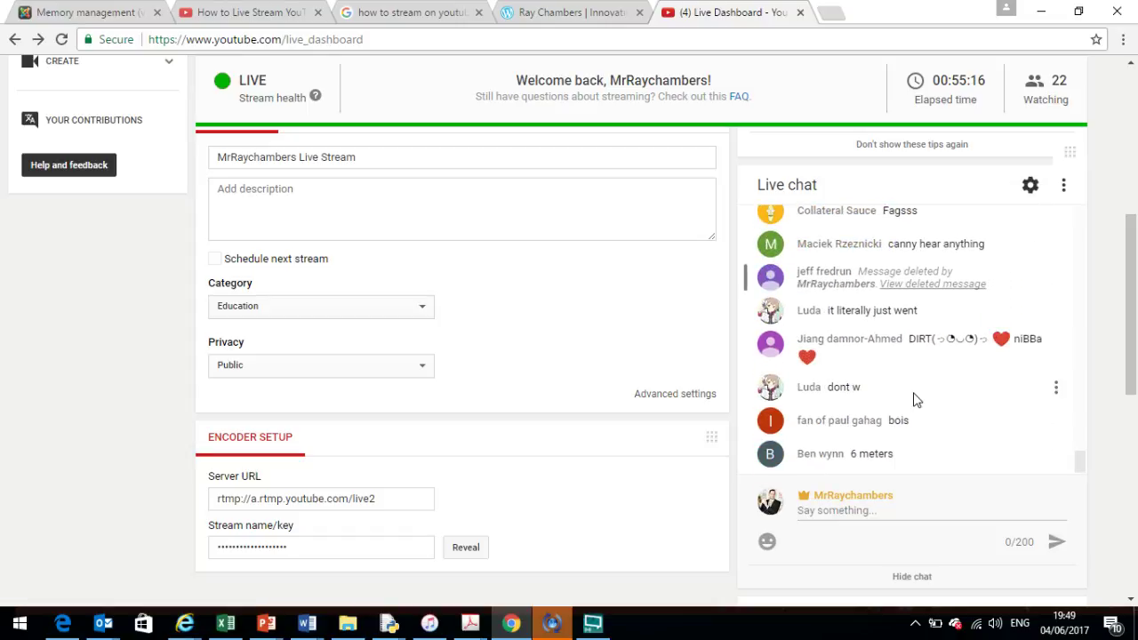
Post "I have typed out all of the information" and "I hope it has been useful" as two live chat messages
left_click(930, 512)
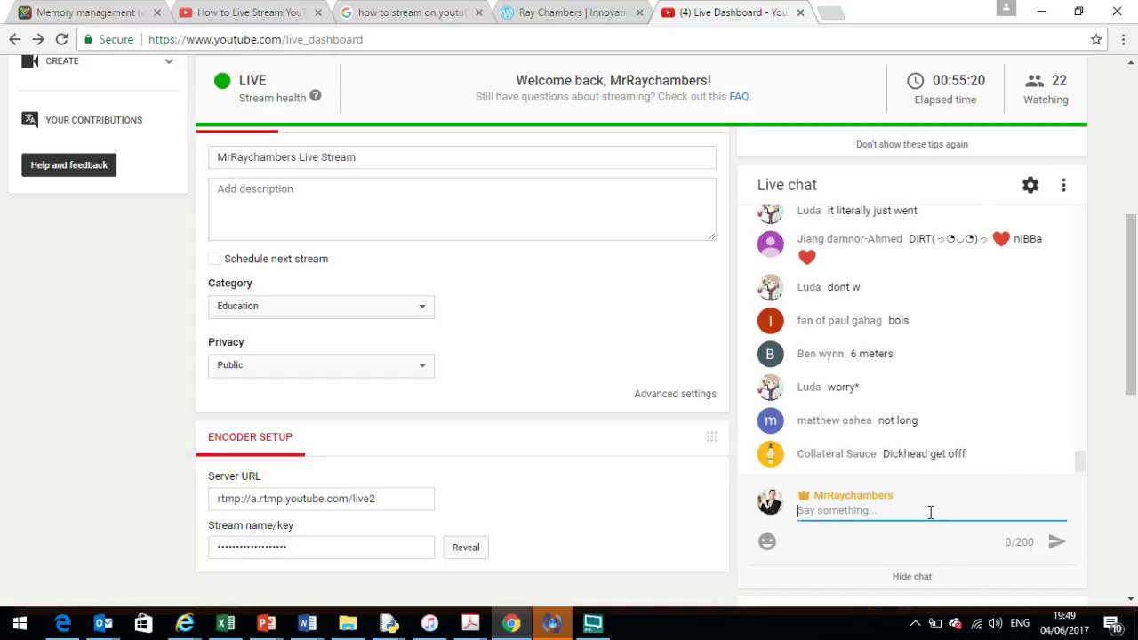
type("I have typed out all")
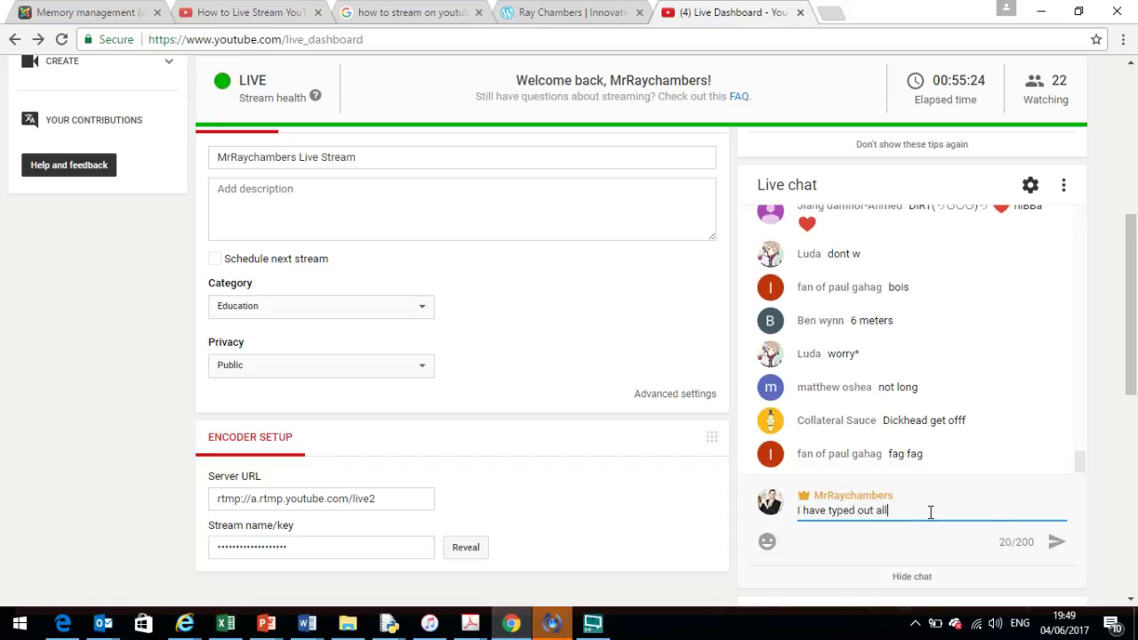
type(" of the information")
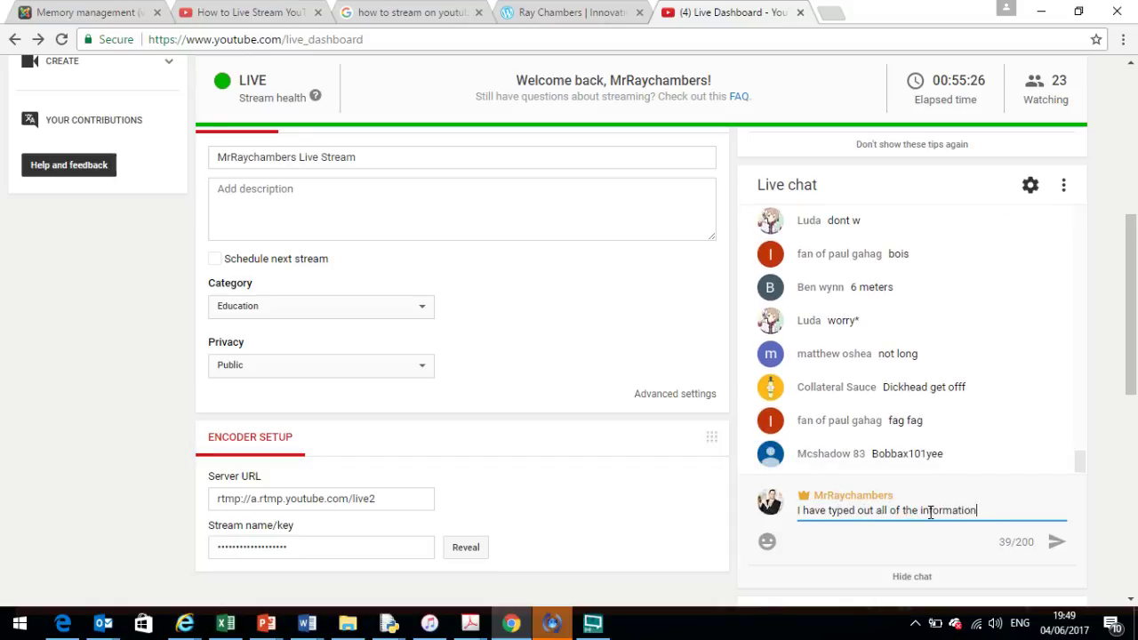
key("Return")
type("I hope it has")
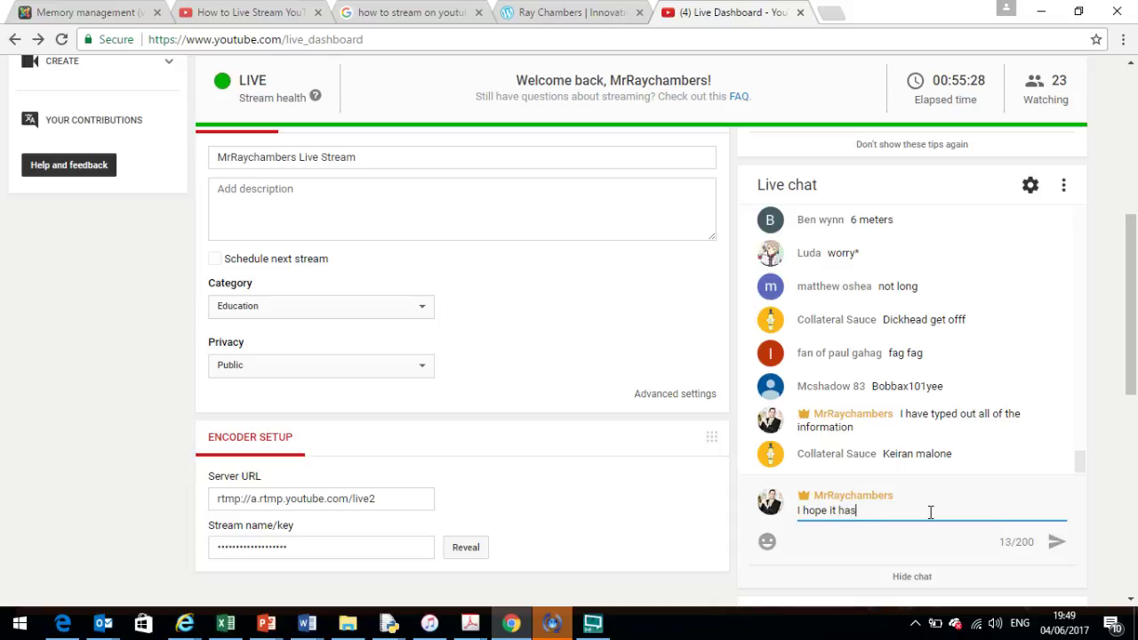
type(" been useful")
key("Return")
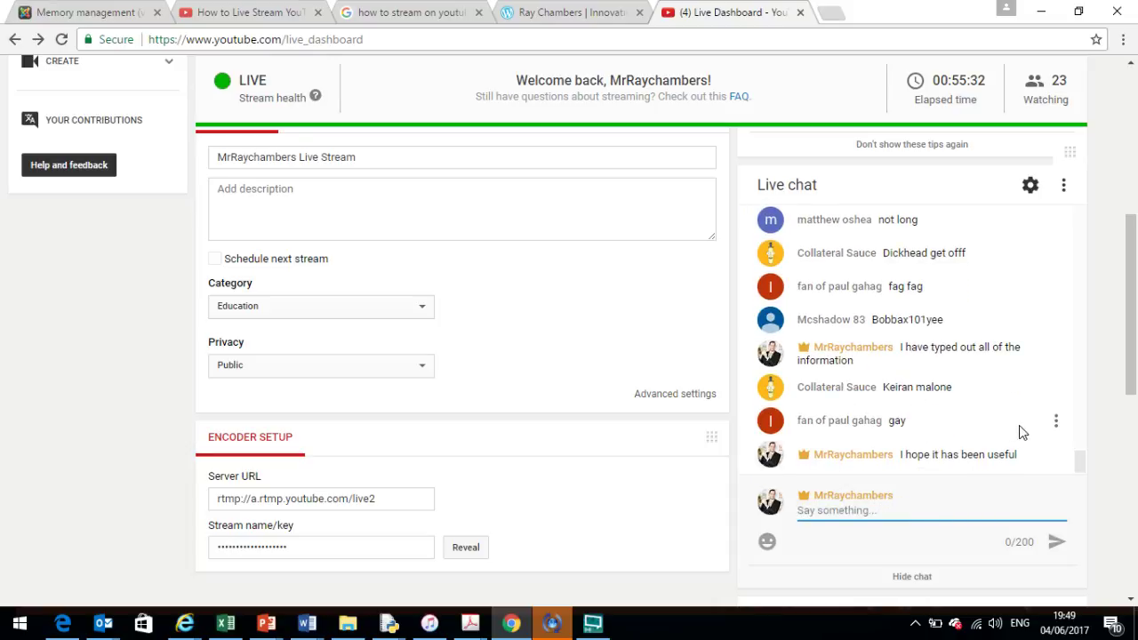
Remove the offensive message posted just before the last reply and the same viewer's "sup boi" message, and block that viewer from the chat
left_click(1056, 420)
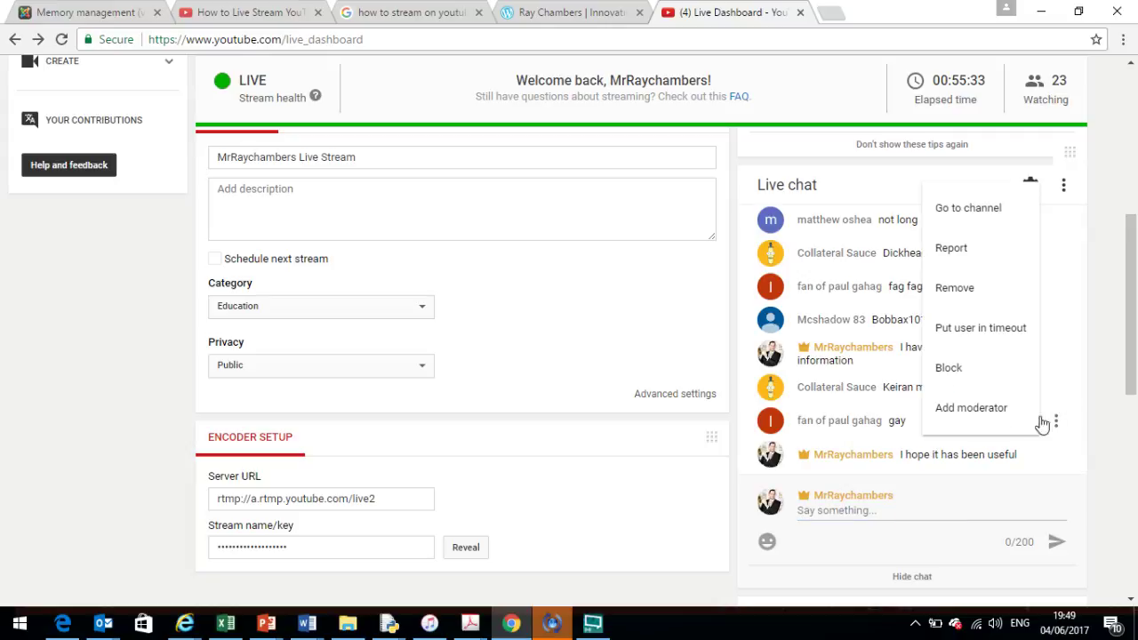
left_click(972, 290)
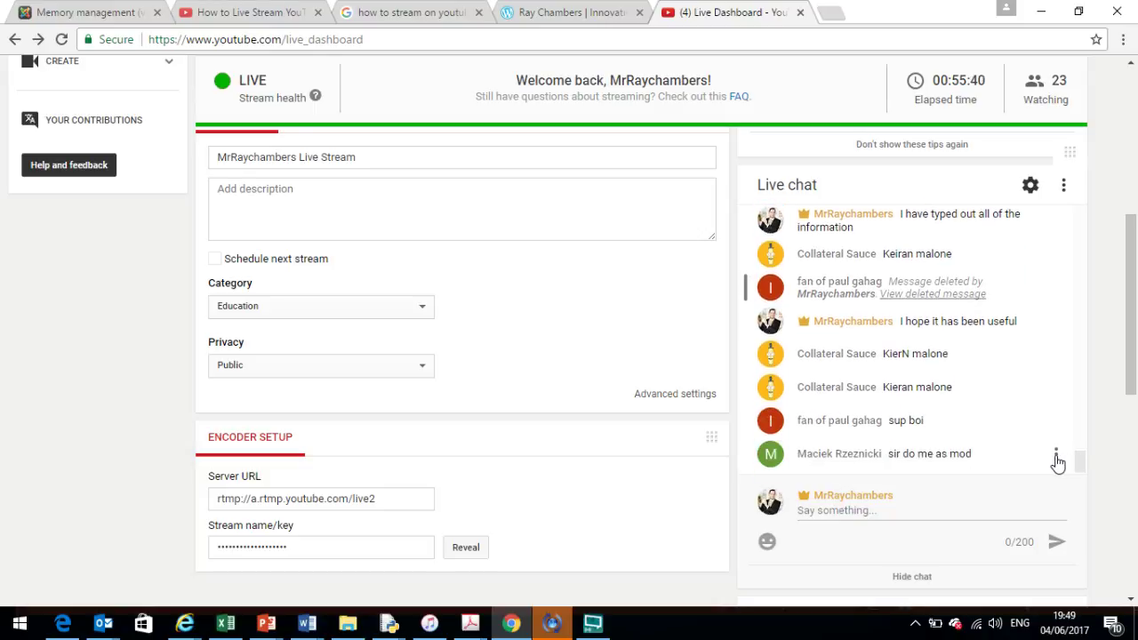
left_click(1055, 424)
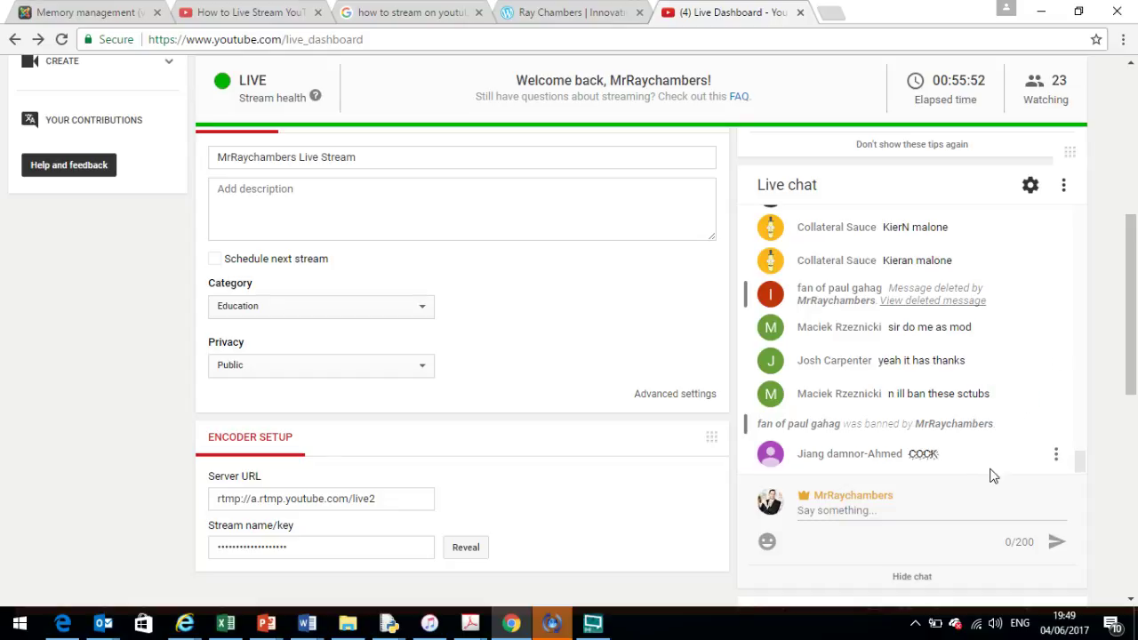
left_click(1055, 455)
left_click(1082, 447)
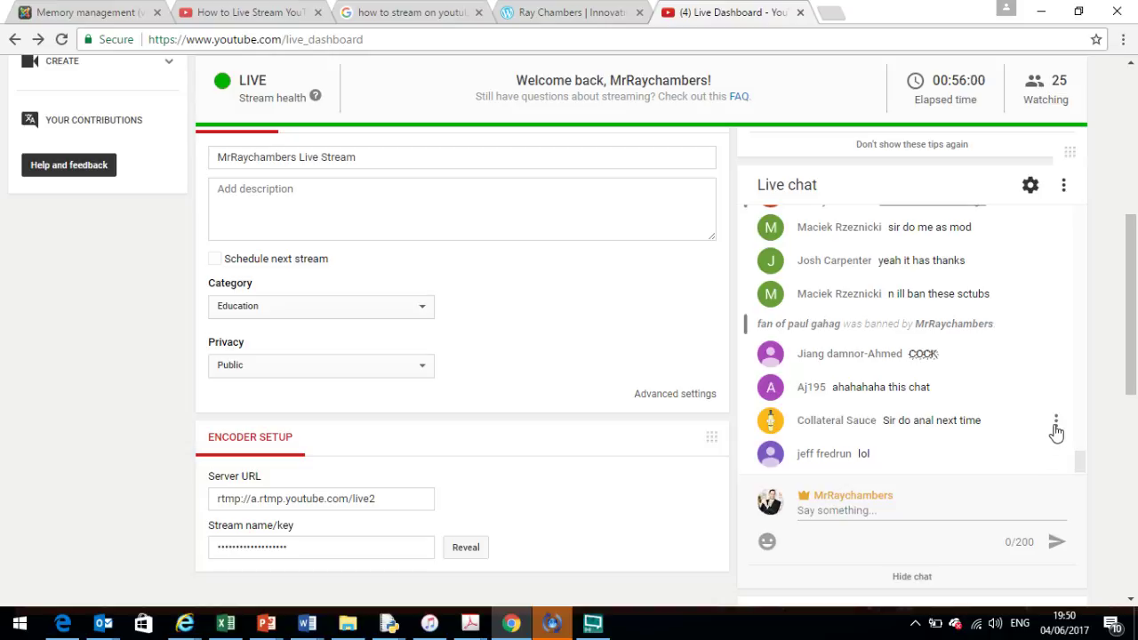
Block the viewer who posted the lewd "next time" request, and make the viewer who offered to ban people a moderator
left_click(1055, 424)
left_click(984, 372)
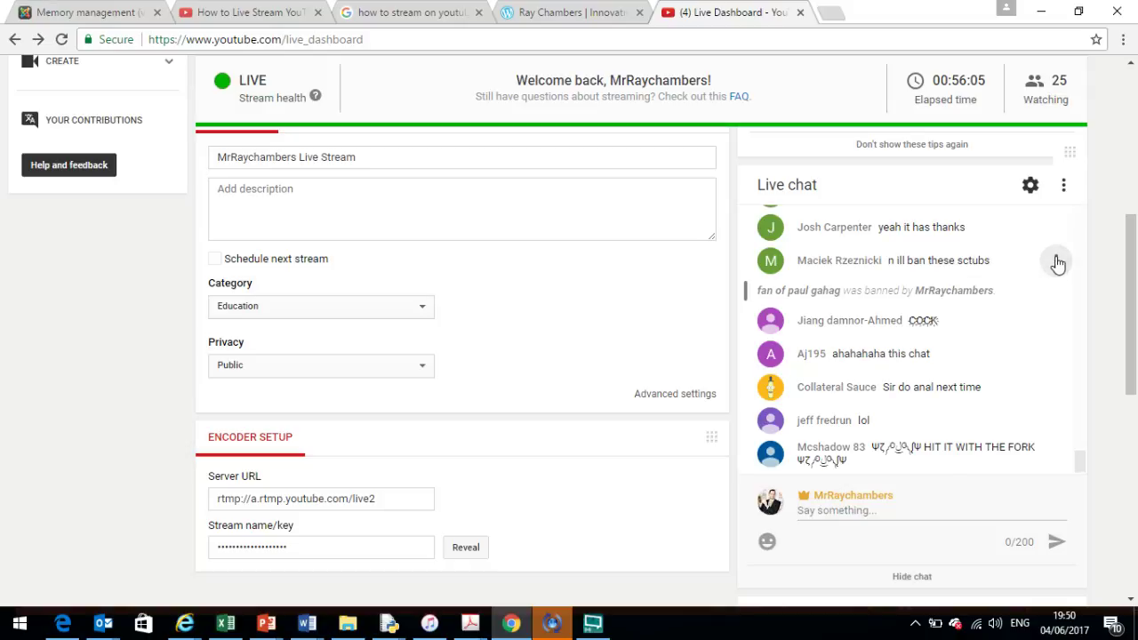
left_click(1057, 262)
left_click(1023, 498)
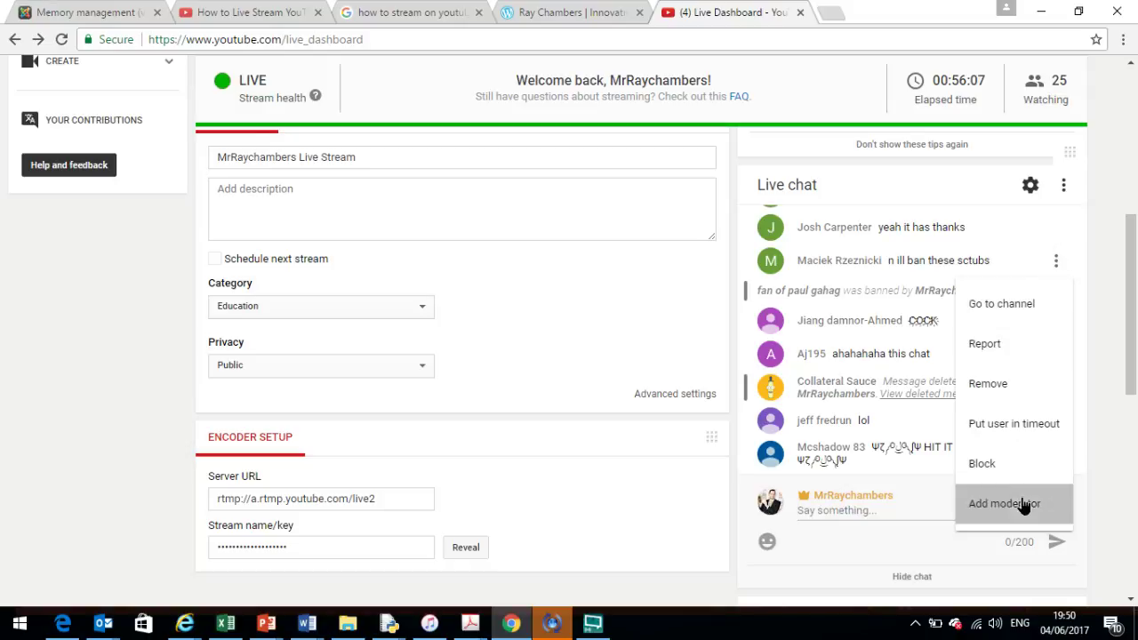
Catch up on the newest live chat messages and post "Sorry about the sound"
scroll(1136, 320, "down", 1)
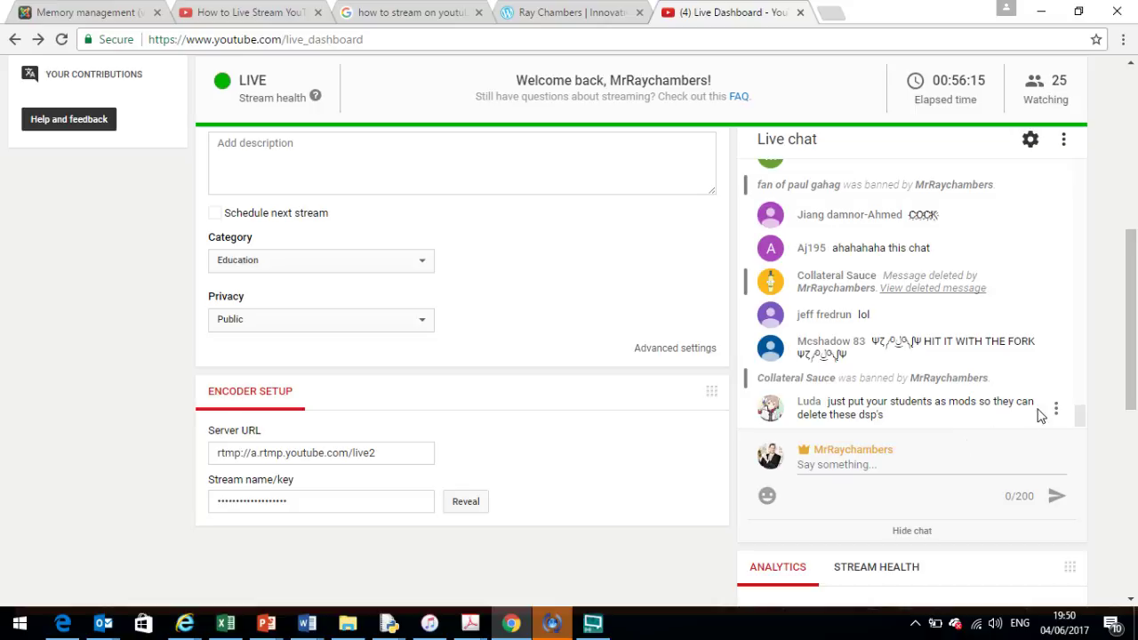
left_click_drag(1135, 336, 1135, 258)
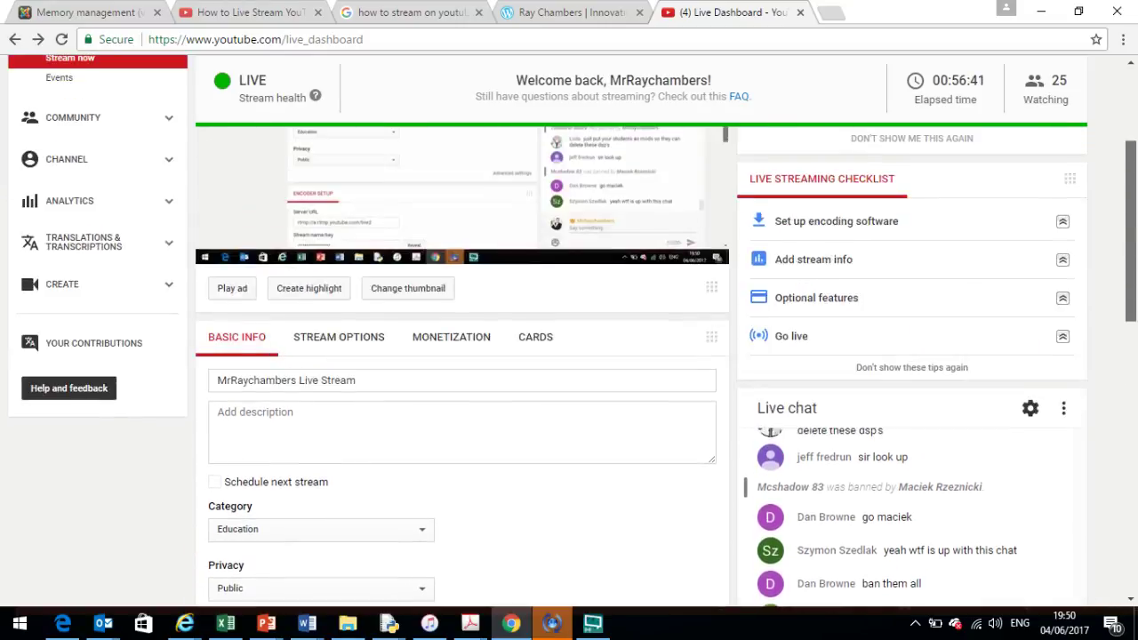
scroll(569, 355, "down", 4)
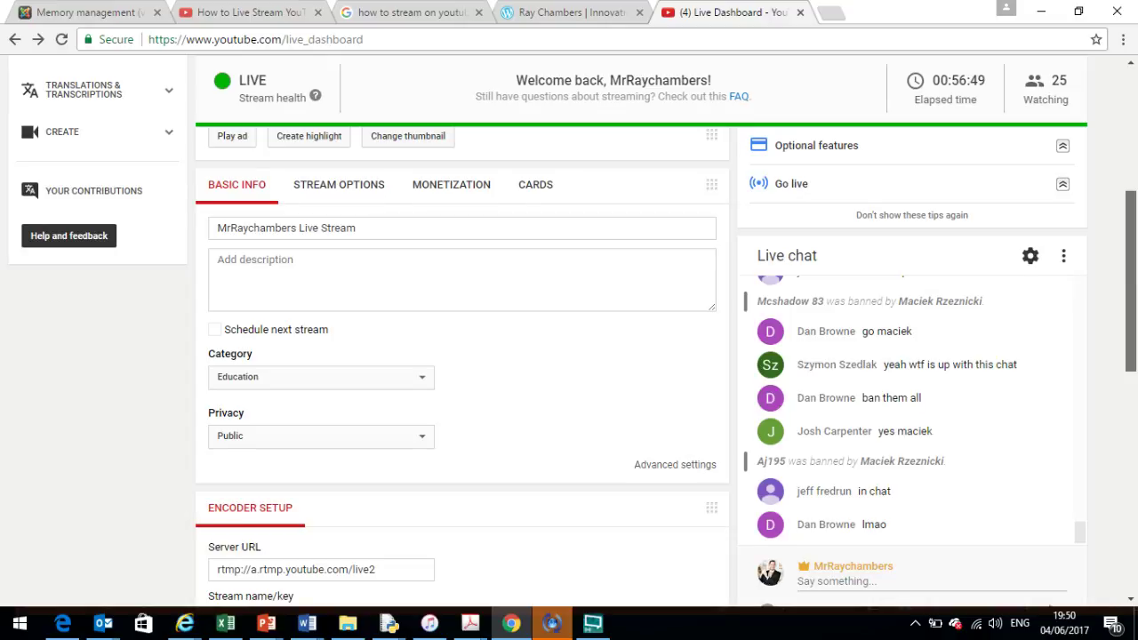
scroll(569, 356, "down", 1)
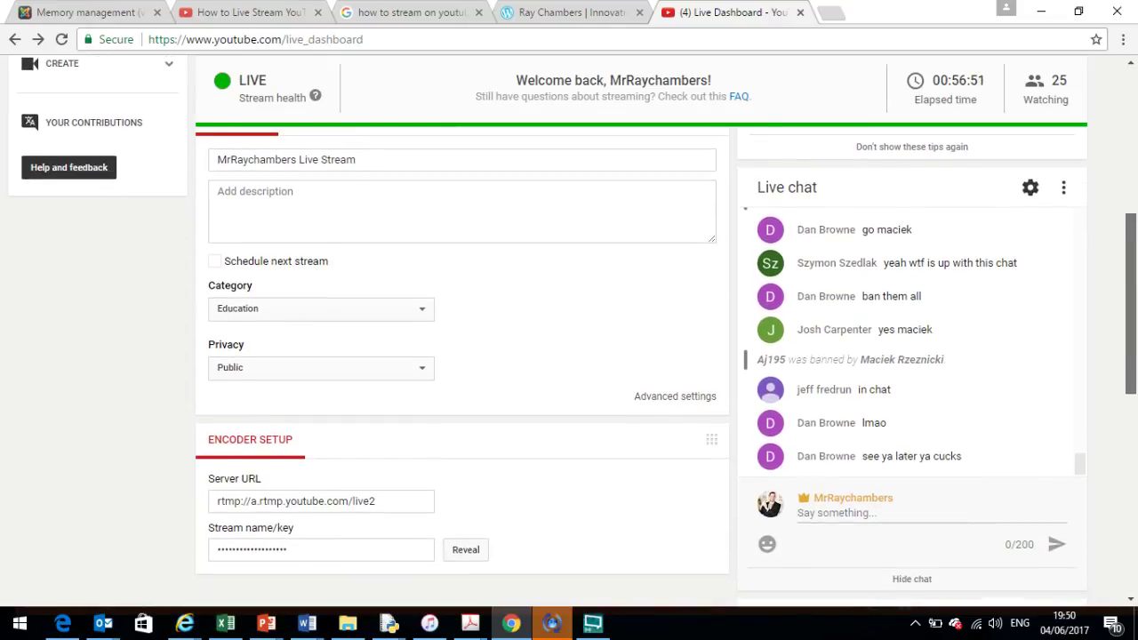
scroll(569, 356, "up", 1)
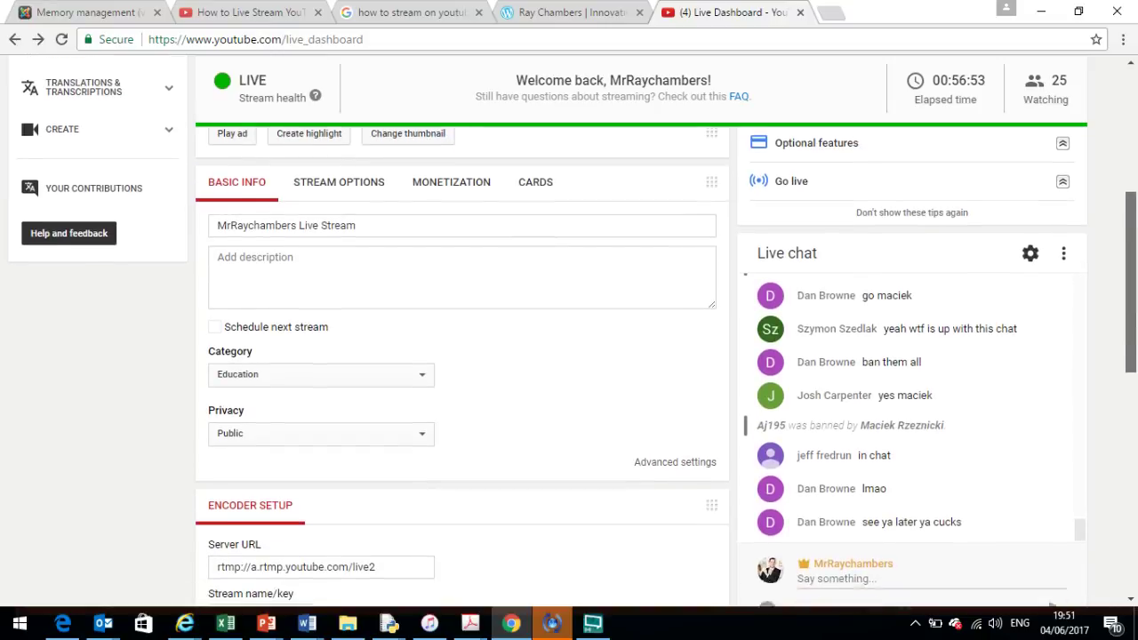
scroll(569, 355, "down", 1)
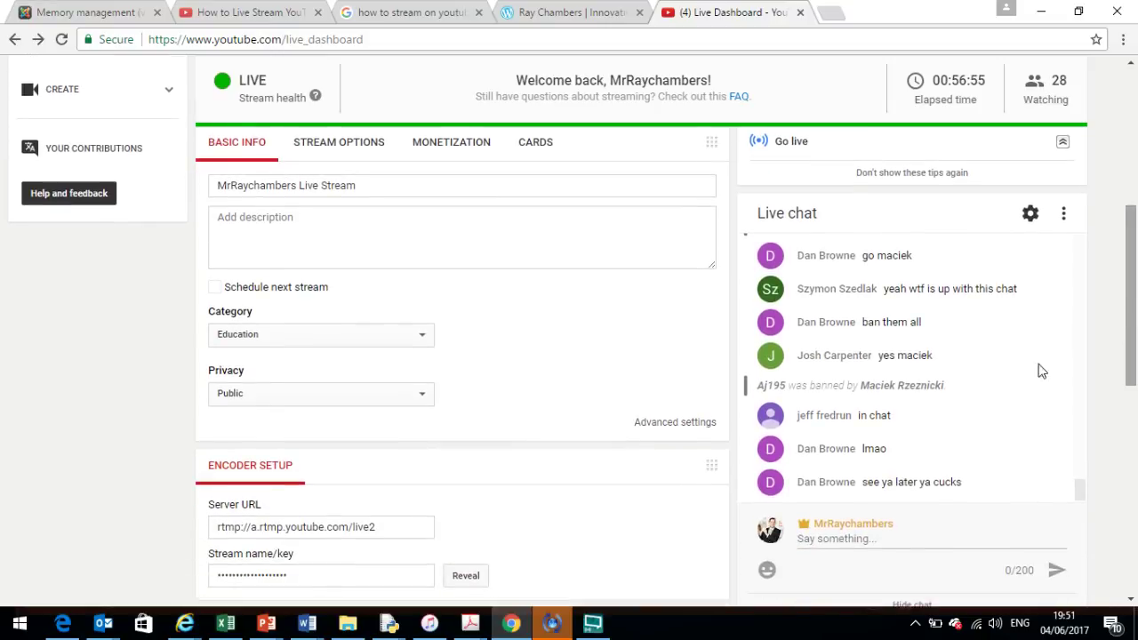
left_click(870, 537)
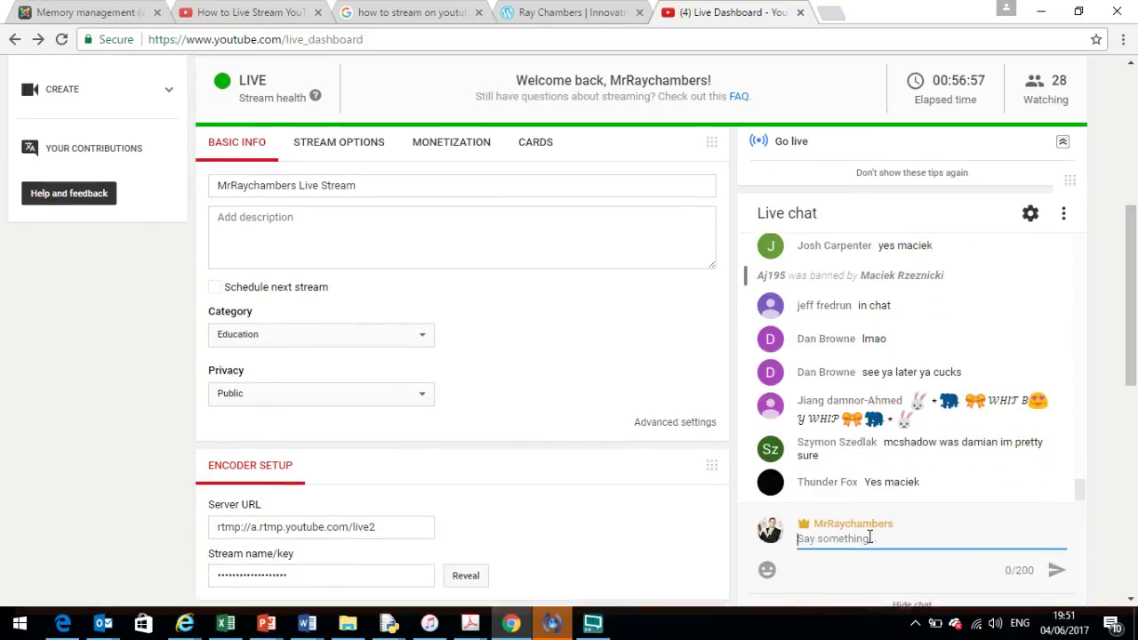
type("Sorry about the sound")
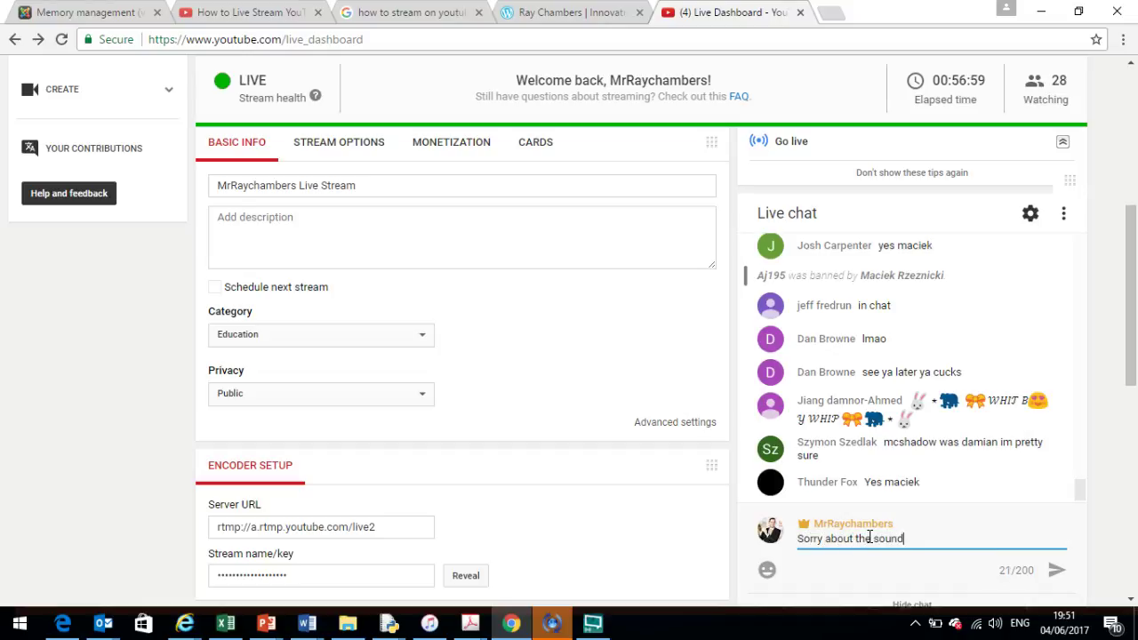
key("Return")
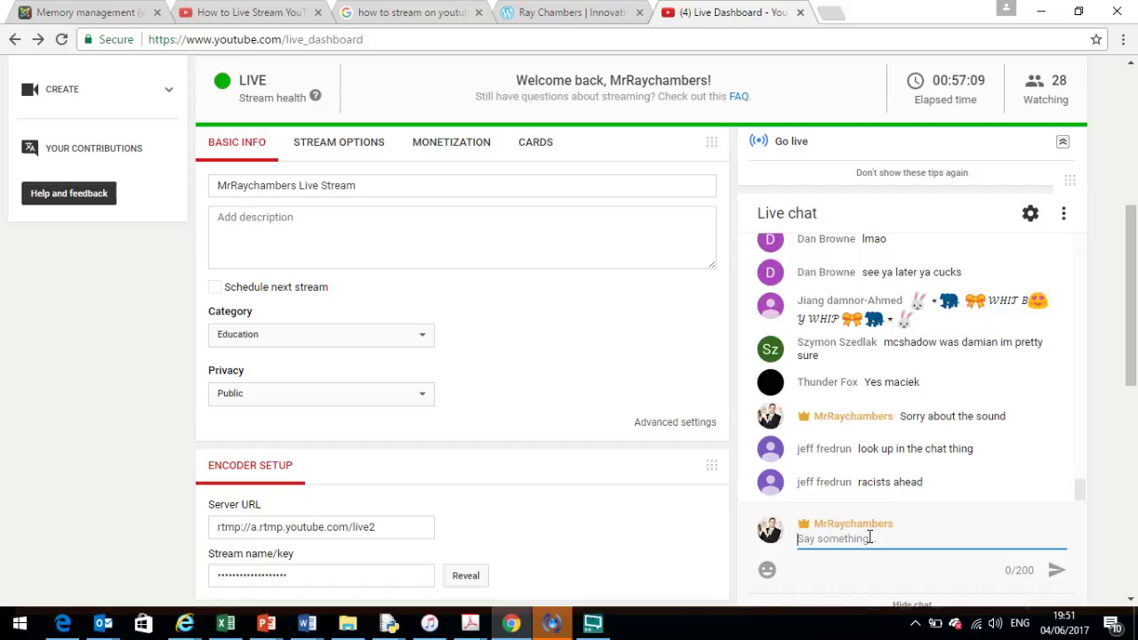
Post "Sorry about the people. I will make a private stream next time" in the live chat
type("Sorry about the o")
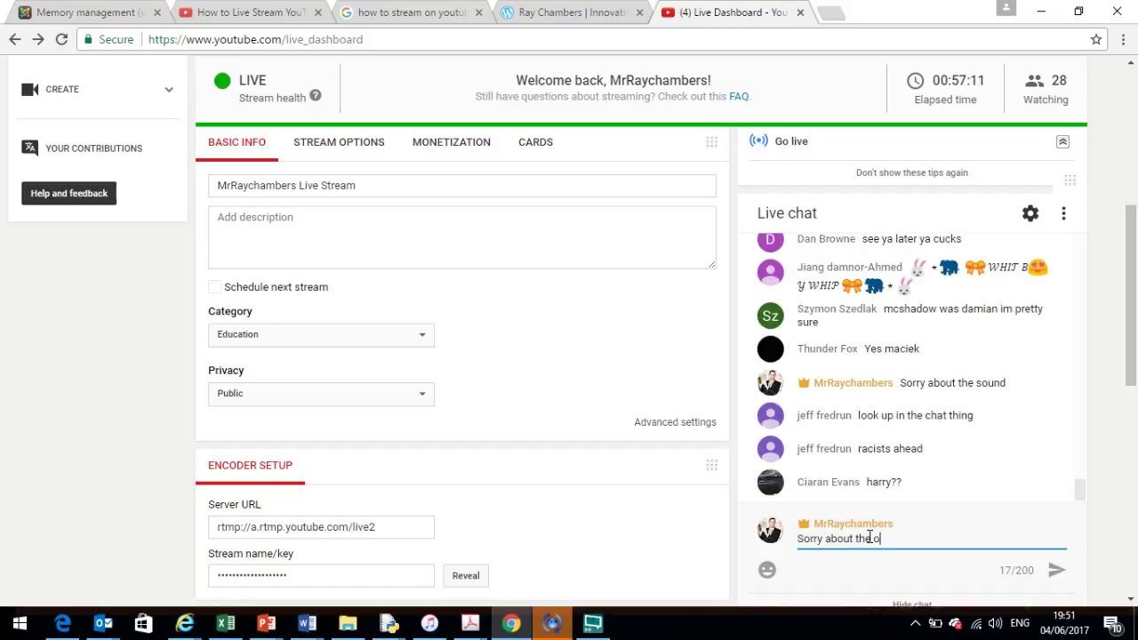
type("eople. I will make a private stream net")
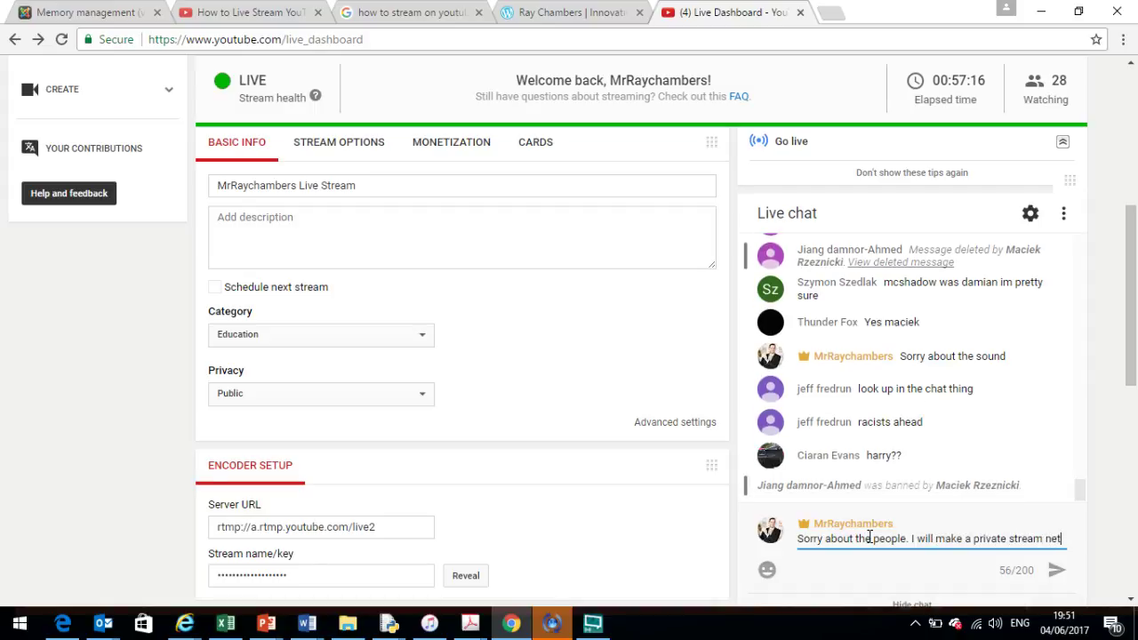
key("BackSpace")
type("xt time")
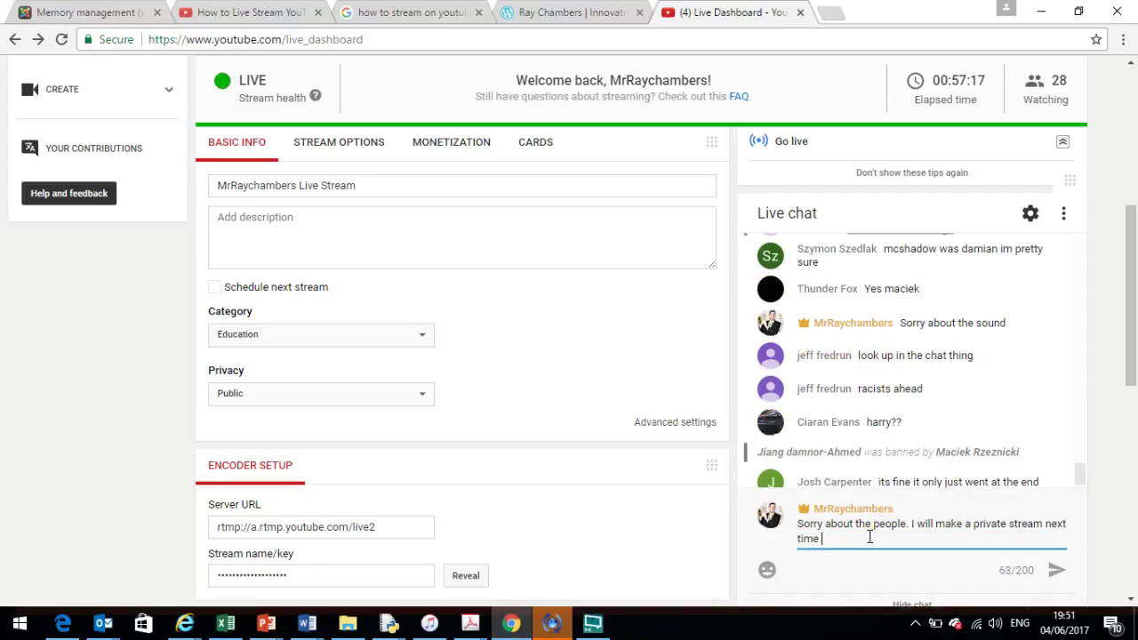
key("Return")
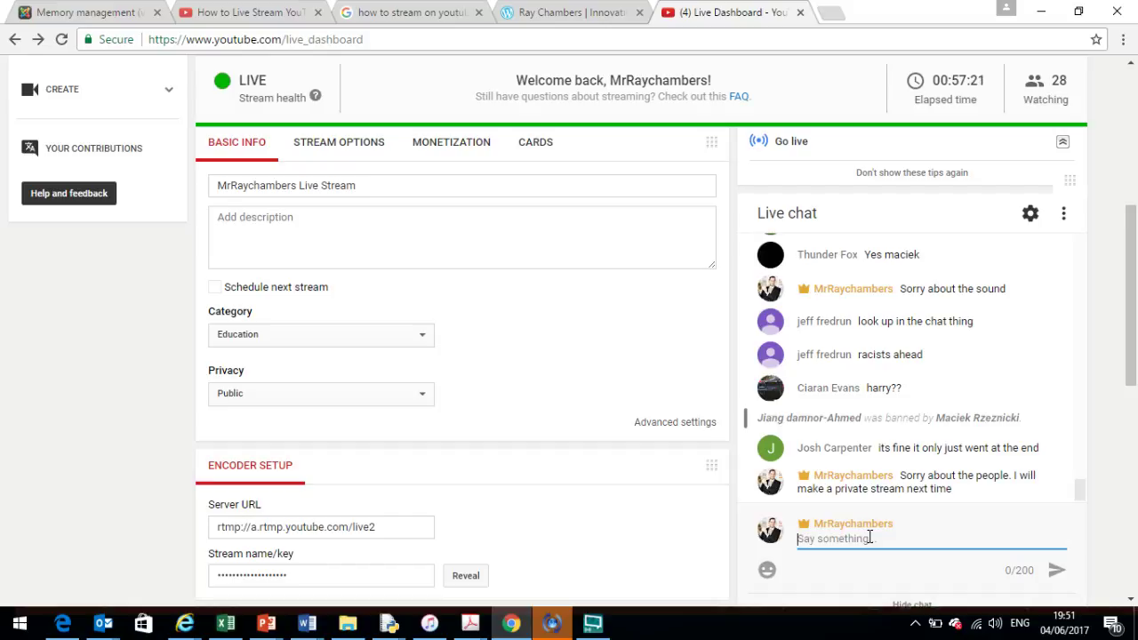
Post "brill and I was typing the information so re-watch the video" in the live chat
type("brill and ")
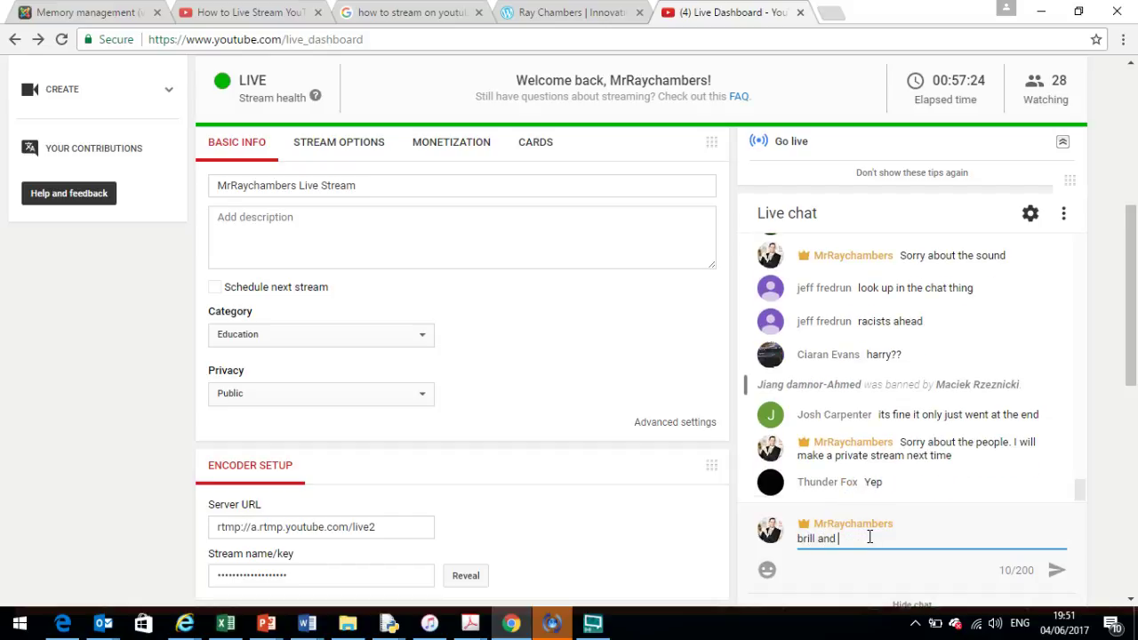
type("I was typing the informa")
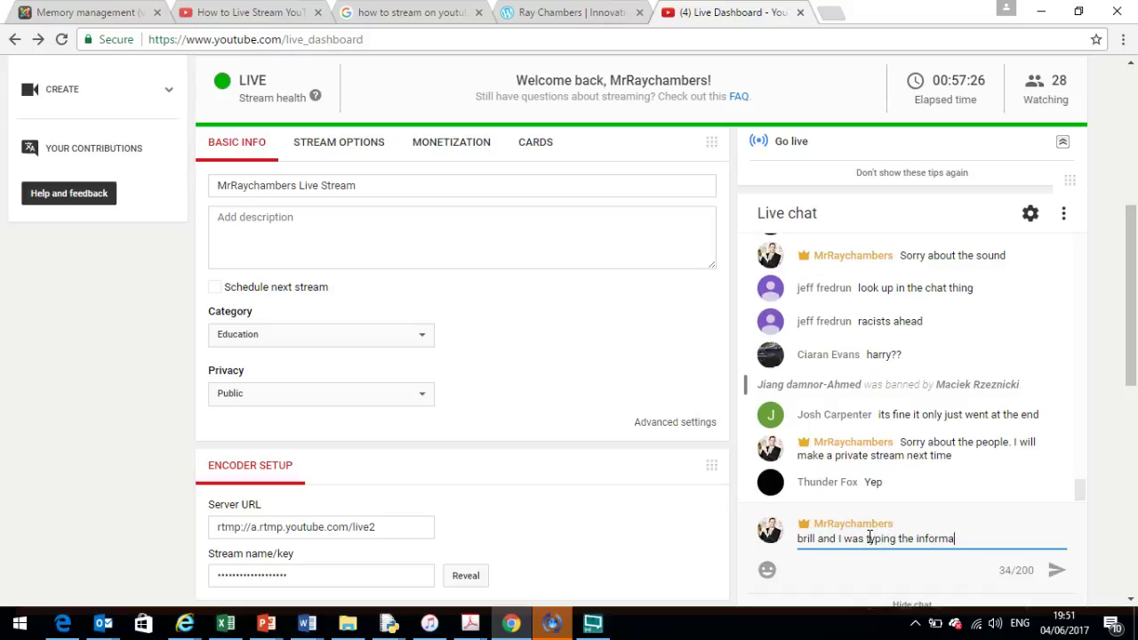
type("tion so re-watch the video")
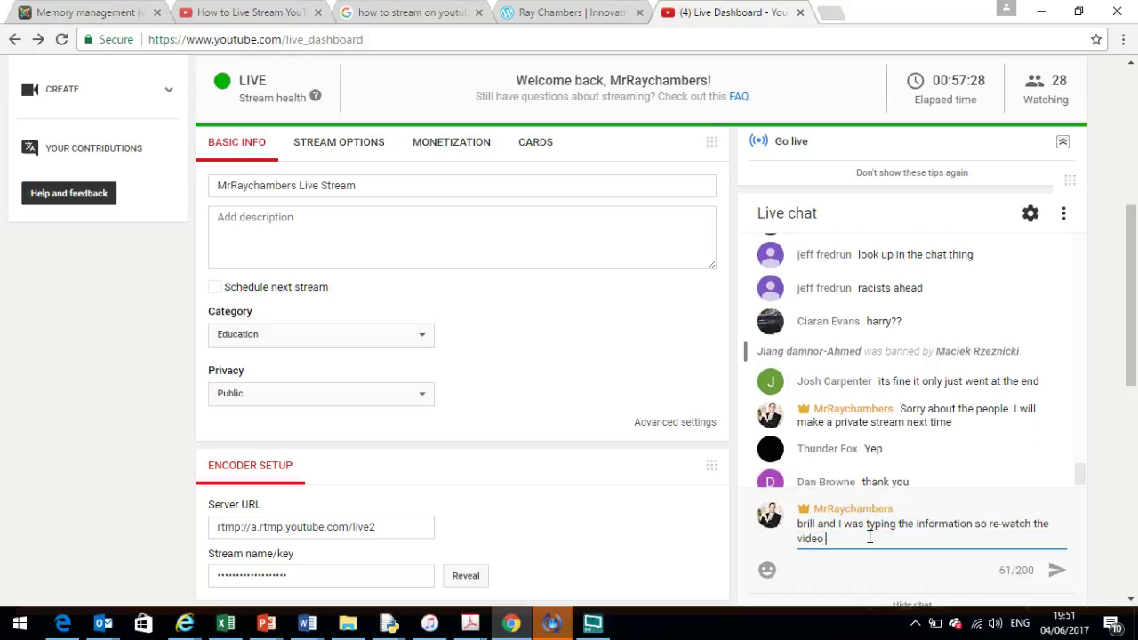
key("Return")
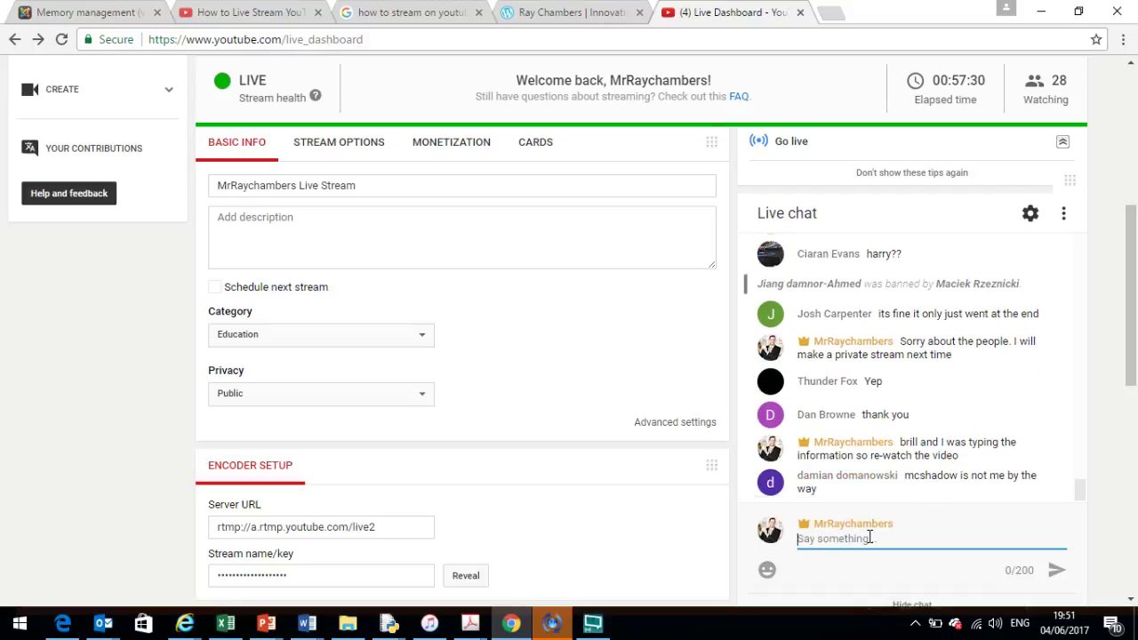
Wish the viewers luck by posting "Good luck guys! Your'e going to be ace!" in the live chat
type("Good luck gu")
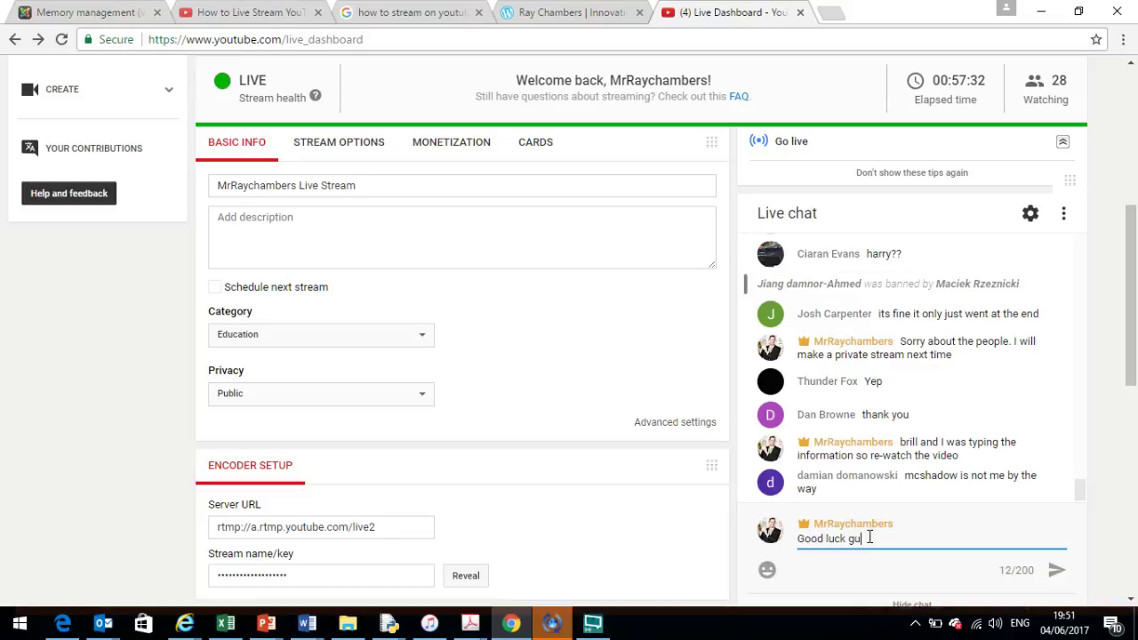
type("ys! Your'e going to ")
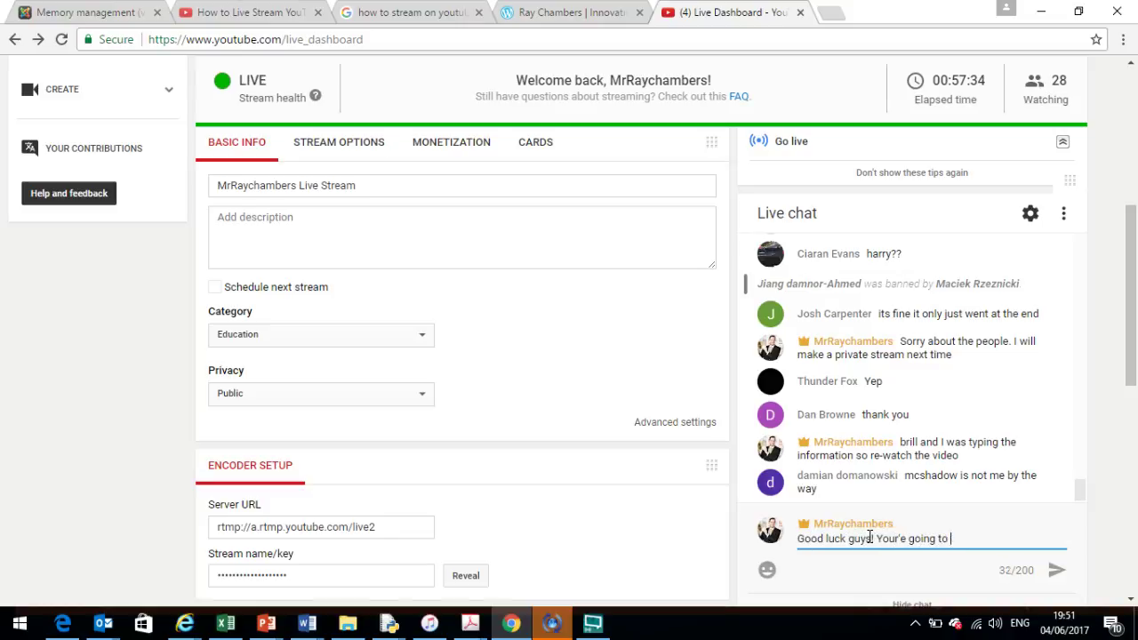
type("be ace!")
key("Return")
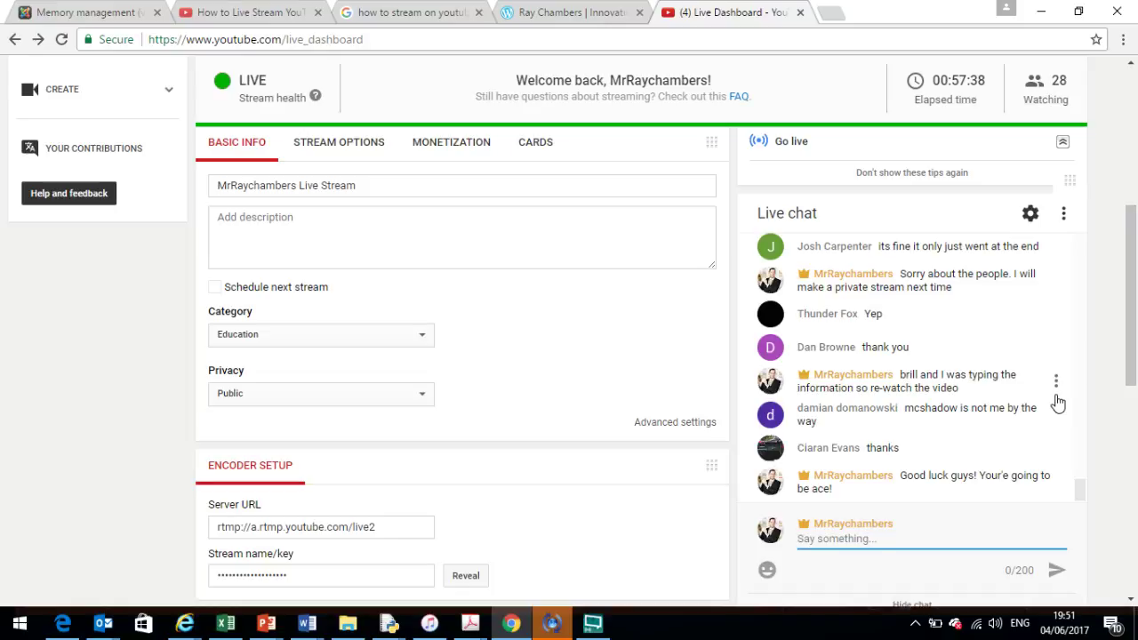
Post "Don't forget to go over other areas I only covered what you asked for" in the live chat
type("Don't forget to ")
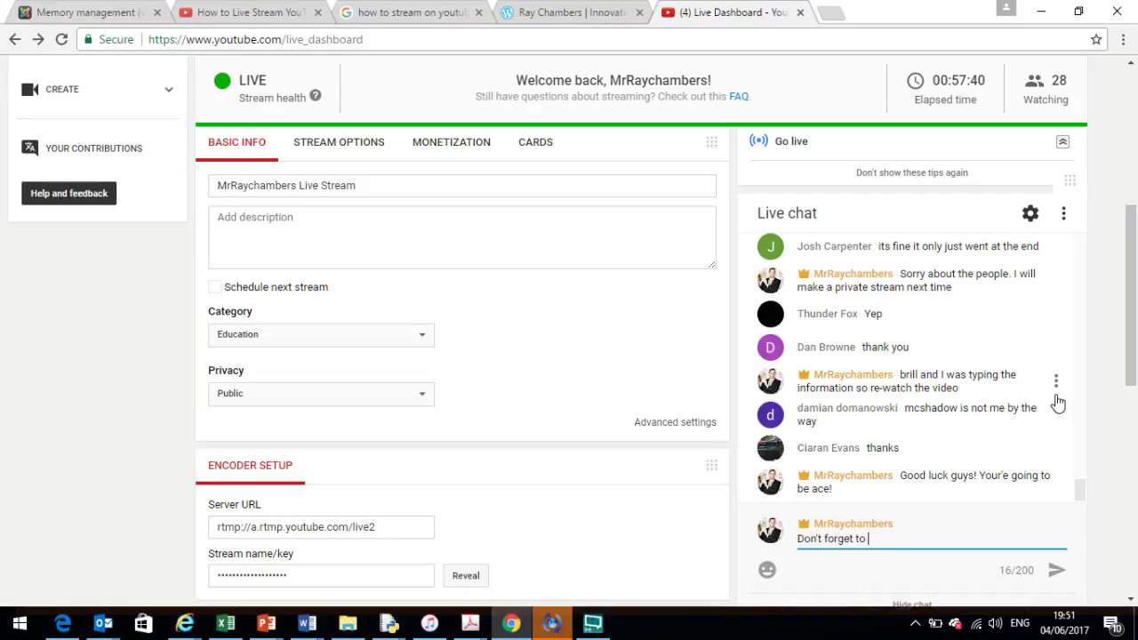
type("go othe")
key("BackSpace")
key("BackSpace")
key("BackSpace")
type("ver ")
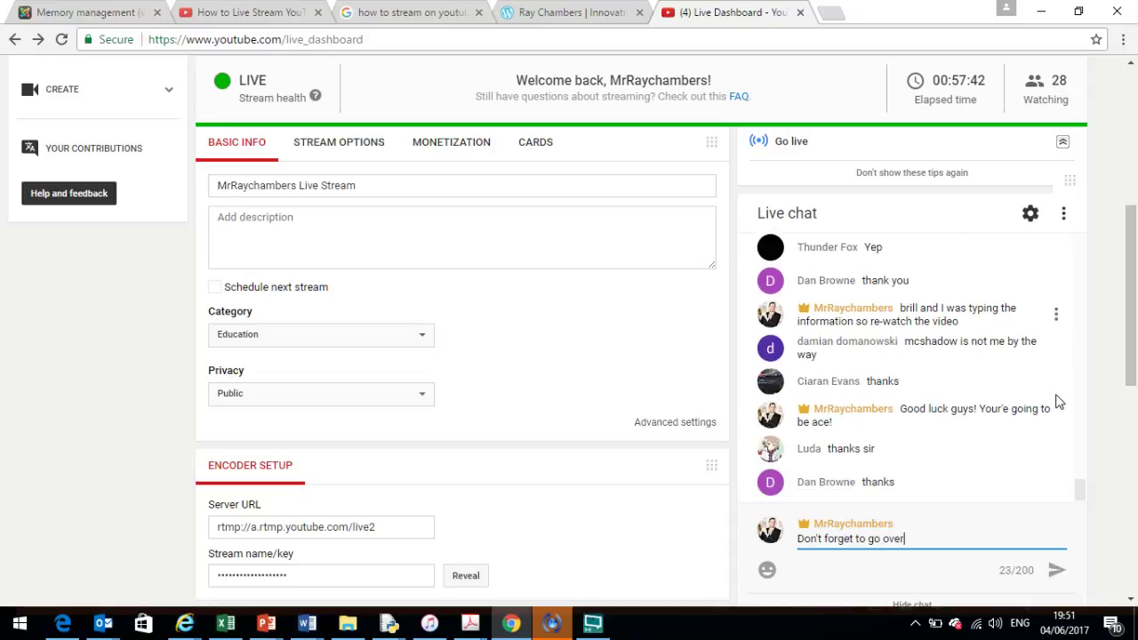
type("other areas I only cover")
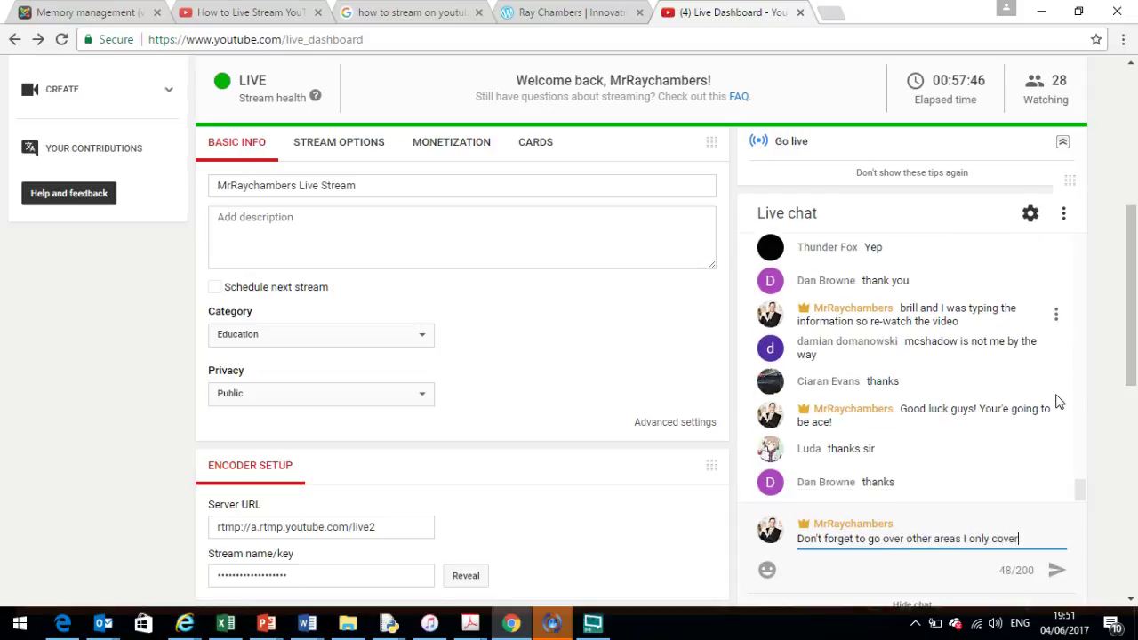
type("ed what you asked for")
key("Return")
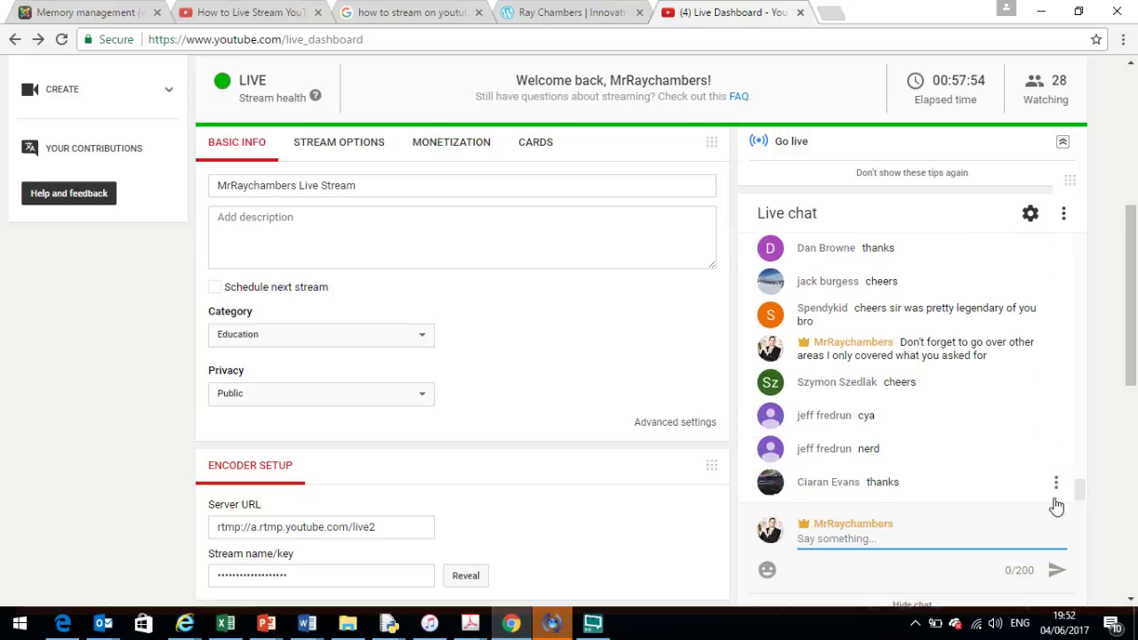
Say goodbye to the viewers by posting "Okies bye! Signing off" in the live chat
type("Okies by! ")
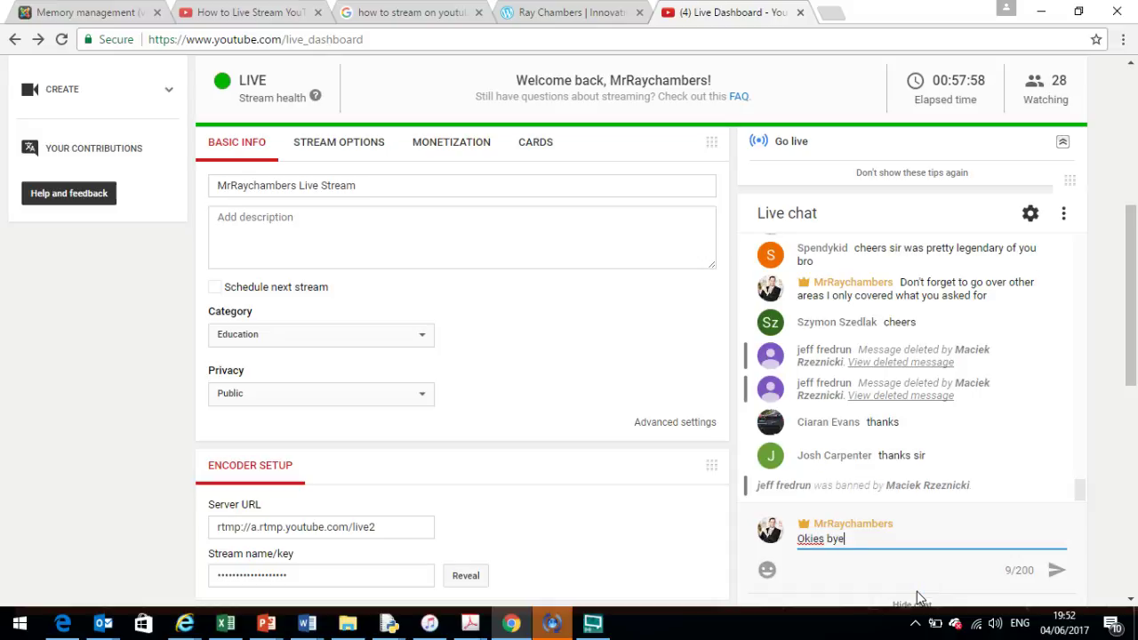
type("! Signing off")
key("Return")
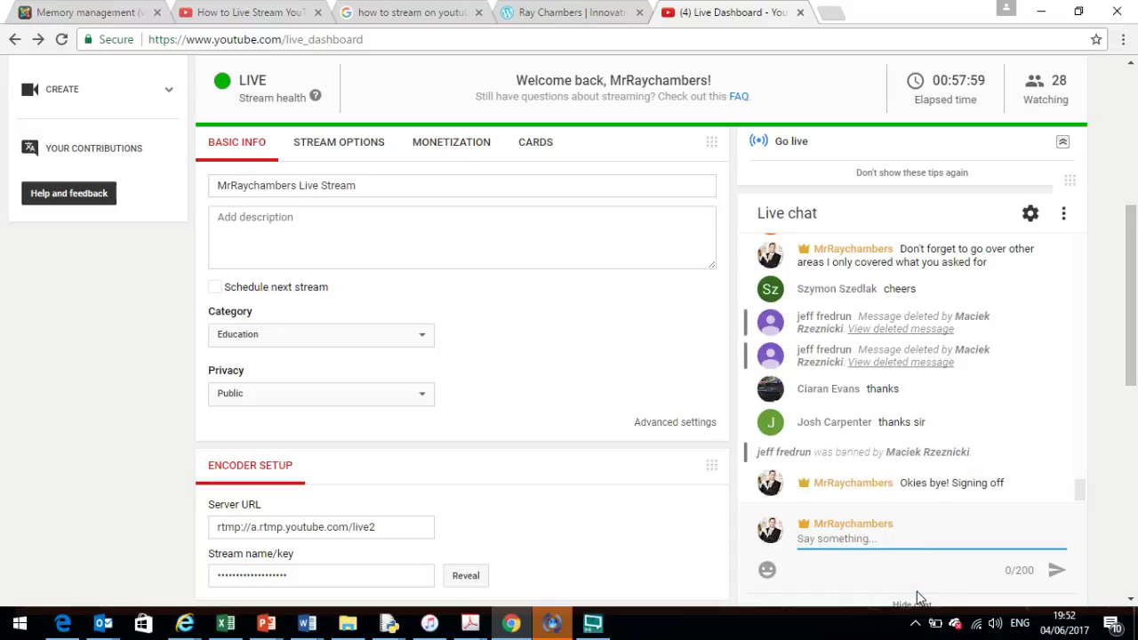
Switch to XSplit Broadcaster and open the list of outputs containing the YouTube Live stream
left_click(593, 623)
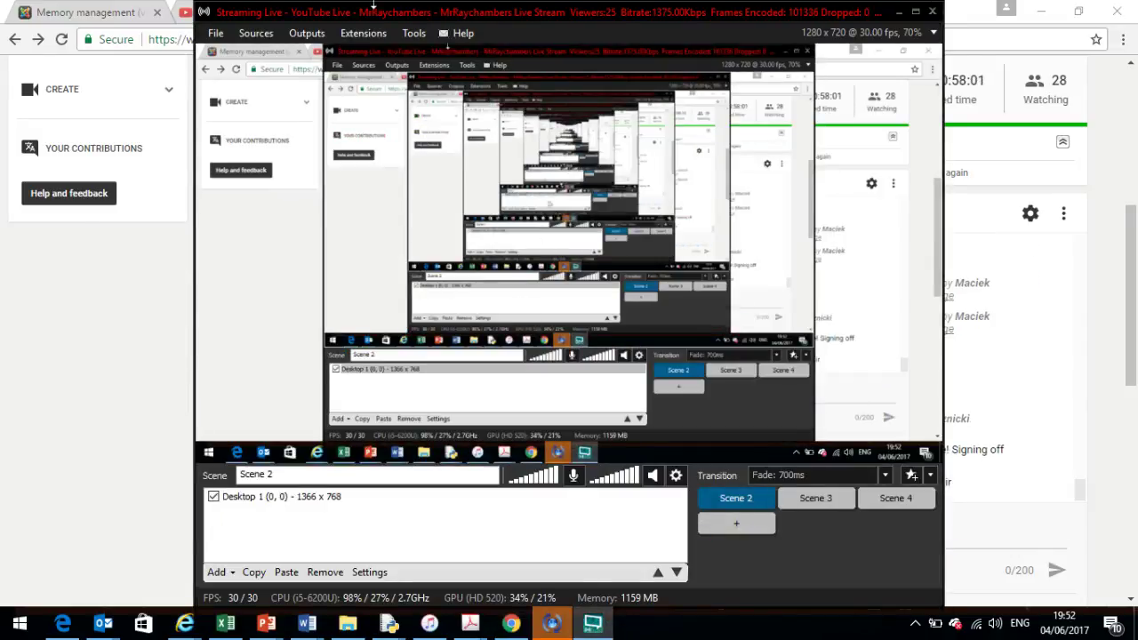
left_click(305, 33)
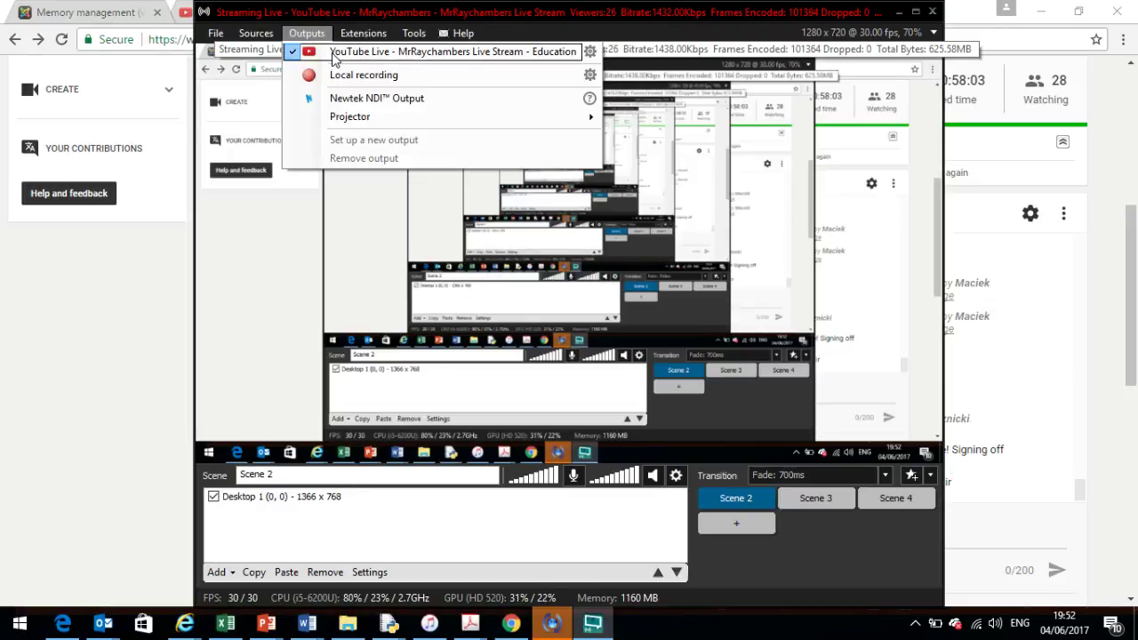